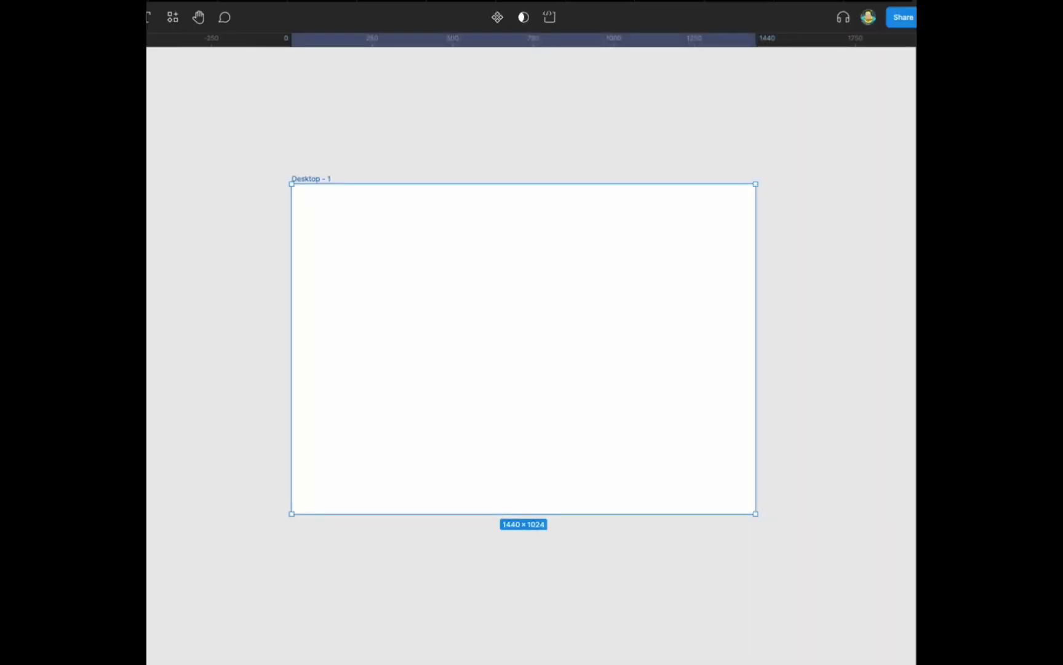
Step: Add a column layout grid to the Desktop - 1 frame, leaving a free area for a left sidebar
{"action": "left_click", "coordinate": [828, 324]}
{"action": "left_click", "coordinate": [891, 324]}
{"action": "type", "text": "14"}
{"action": "key", "text": "Return"}
{"action": "key", "text": "Escape"}
{"action": "key", "text": "Escape"}
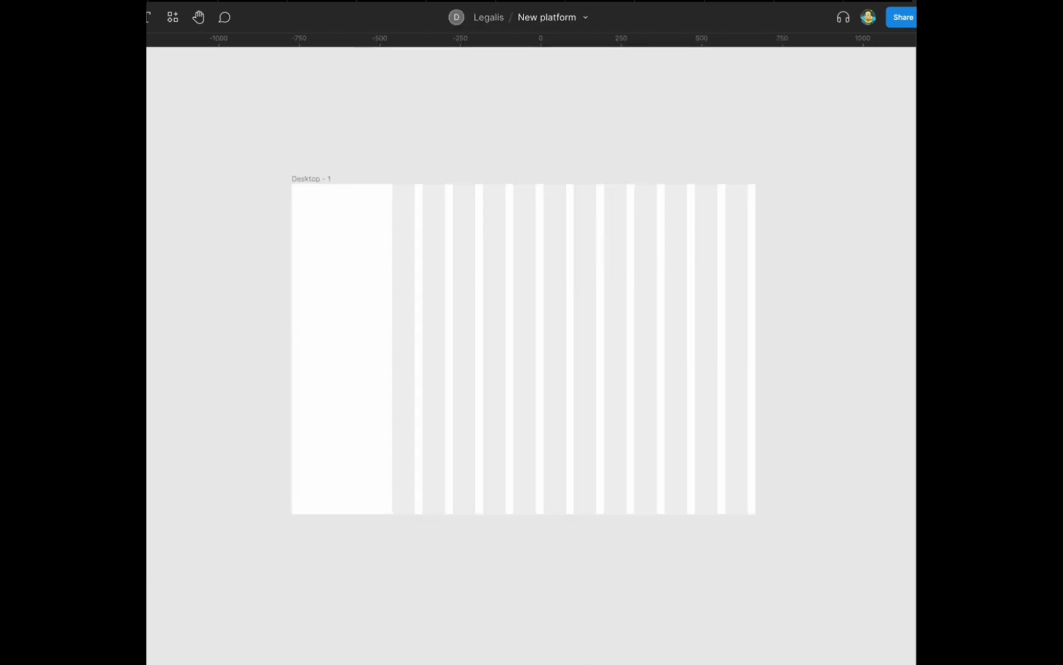
Step: Add a small text label "Team" near the top-left corner of the Desktop - 1 frame
{"action": "scroll", "coordinate": [276, 160], "scroll_direction": "up", "scroll_amount": 3}
{"action": "key", "text": "t"}
{"action": "left_click", "coordinate": [333, 220]}
{"action": "type", "text": "Team"}
{"action": "key", "text": "Escape"}
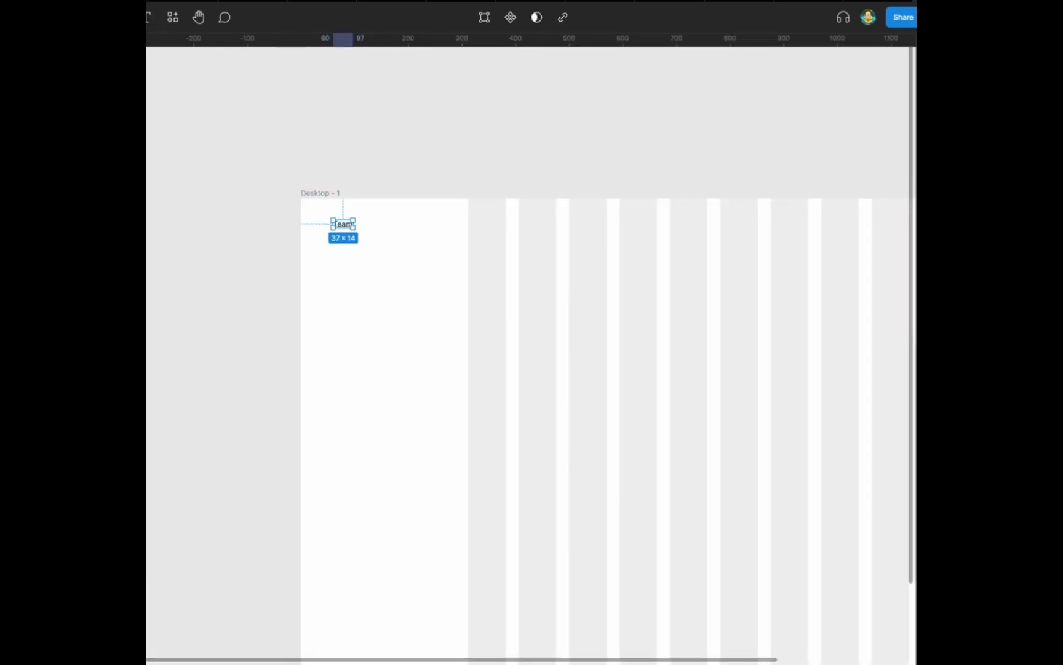
{"action": "scroll", "coordinate": [831, 532], "scroll_direction": "down", "scroll_amount": 1}
{"action": "key", "text": "Escape"}
Step: Duplicate the Team label below itself as a larger, darker "Legal team" and stack both texts in an auto layout
{"action": "scroll", "coordinate": [321, 222], "scroll_direction": "up", "scroll_amount": 5}
{"action": "left_click_drag", "start_coordinate": [341, 224], "coordinate": [341, 235]}
{"action": "key", "text": "Down"}
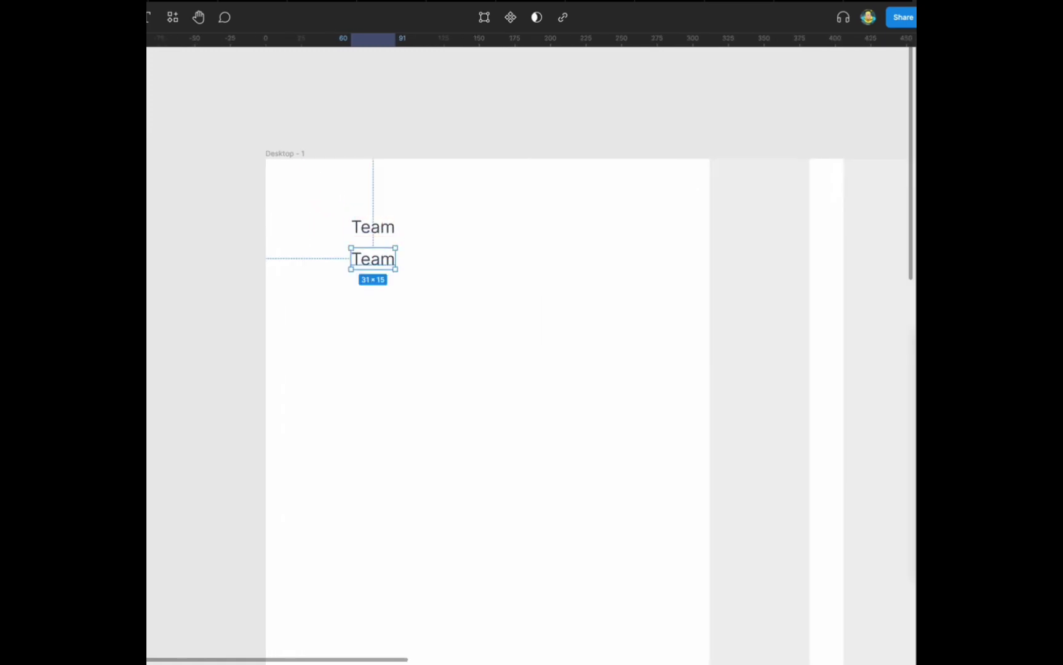
{"action": "key", "text": "Return"}
{"action": "type", "text": "Legal team"}
{"action": "key", "text": "Escape"}
{"action": "key", "text": "shift+a"}
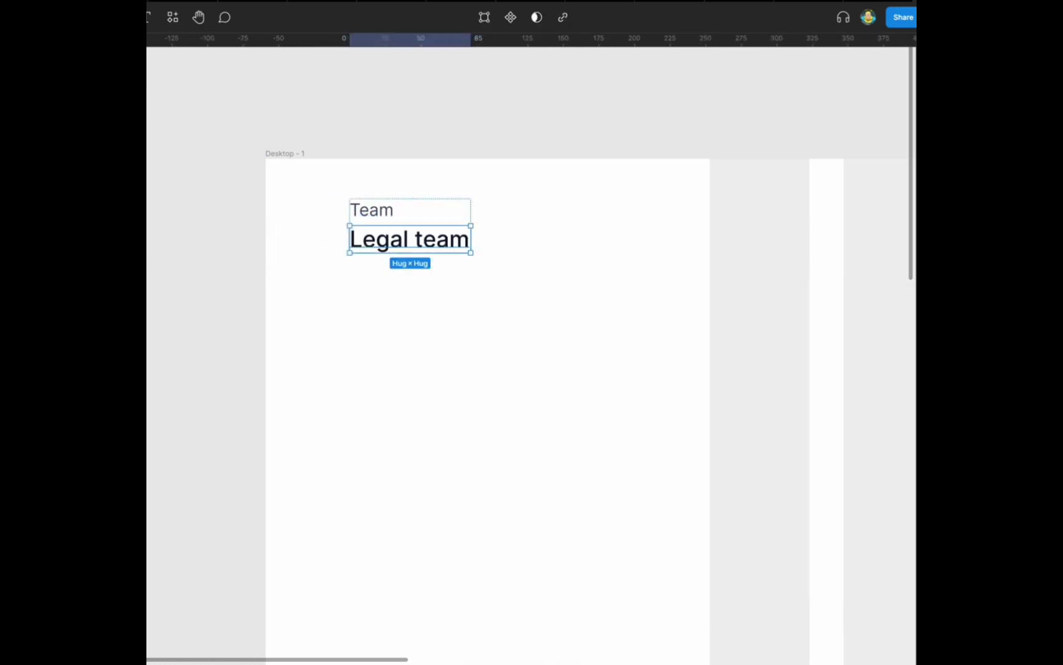
Step: Place a copy of the "Legal team" text below the labels and change it to "AL"
{"action": "key", "text": "Escape"}
{"action": "left_click_drag", "start_coordinate": [409, 239], "coordinate": [368, 294]}
{"action": "key", "text": "Return"}
{"action": "type", "text": "AL"}
{"action": "key", "text": "Escape"}
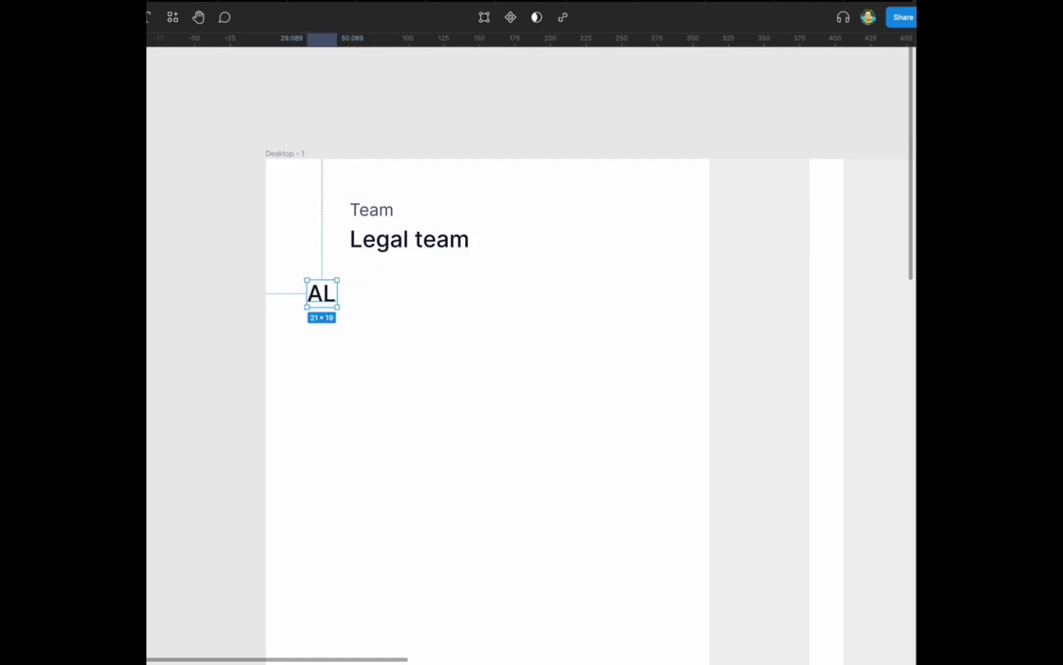
Step: Wrap the AL text in a padded auto layout with a green fill and make the letters white
{"action": "key", "text": "shift+a"}
{"action": "type", "text": "green"}
{"action": "key", "text": "Return"}
{"action": "key", "text": "Return"}
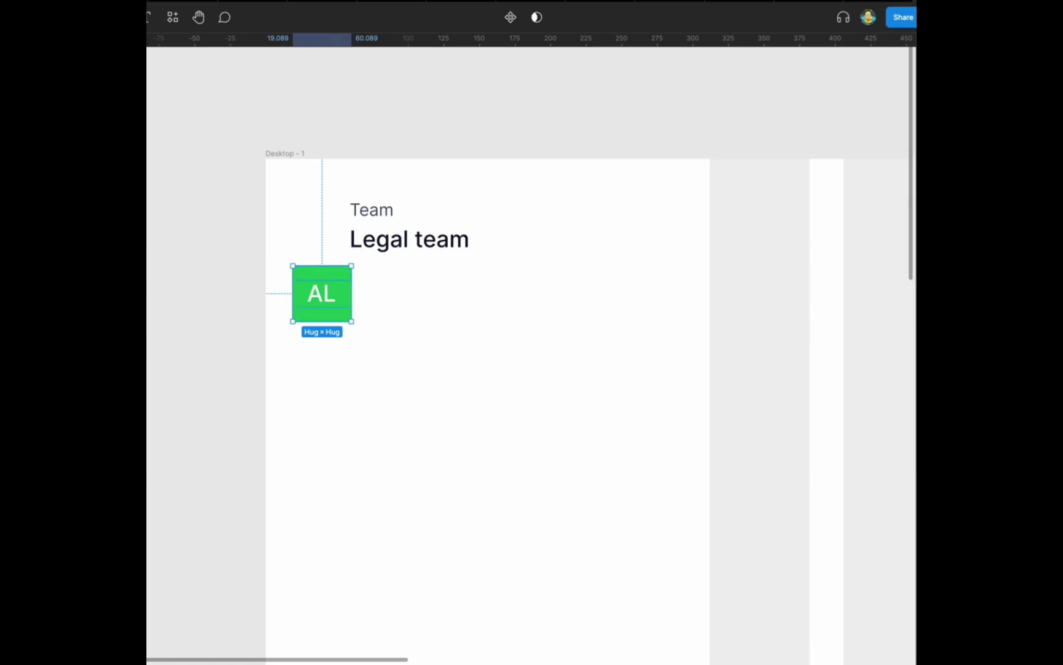
{"action": "key", "text": "Escape"}
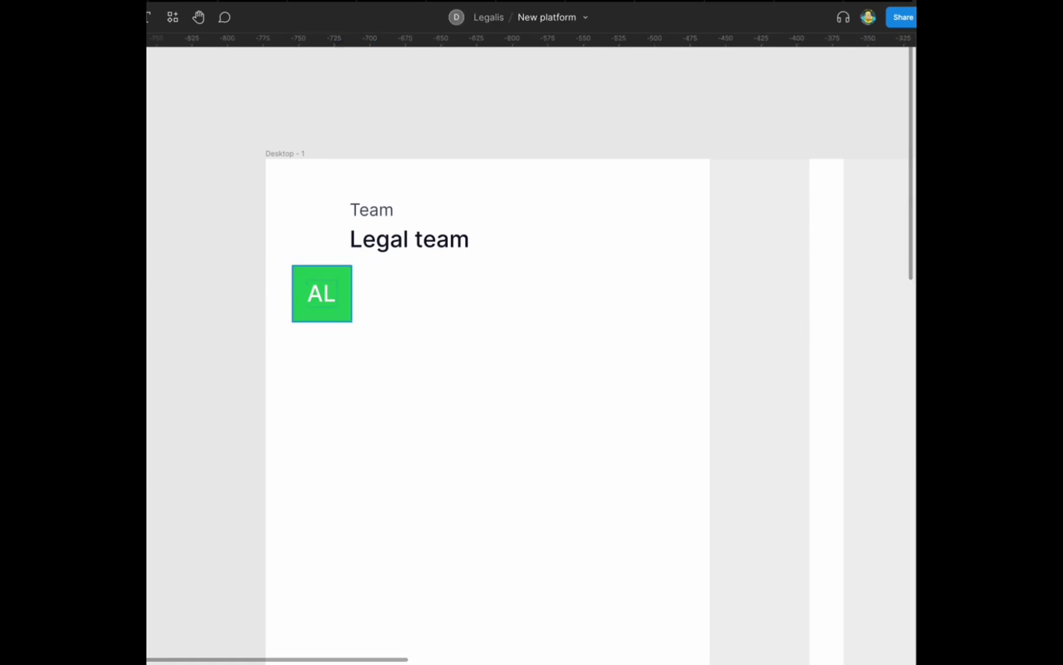
Step: Place the green AL badge to the left of the team labels and round its corners
{"action": "left_click_drag", "start_coordinate": [322, 292], "coordinate": [314, 228]}
{"action": "key", "text": "Escape"}
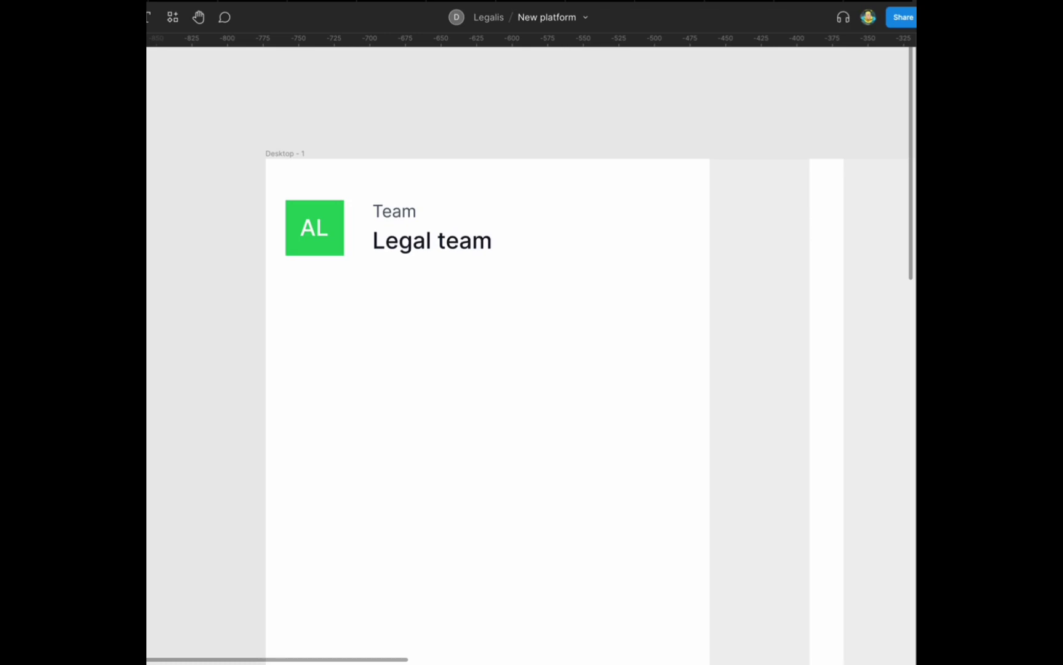
{"action": "left_click", "coordinate": [315, 228]}
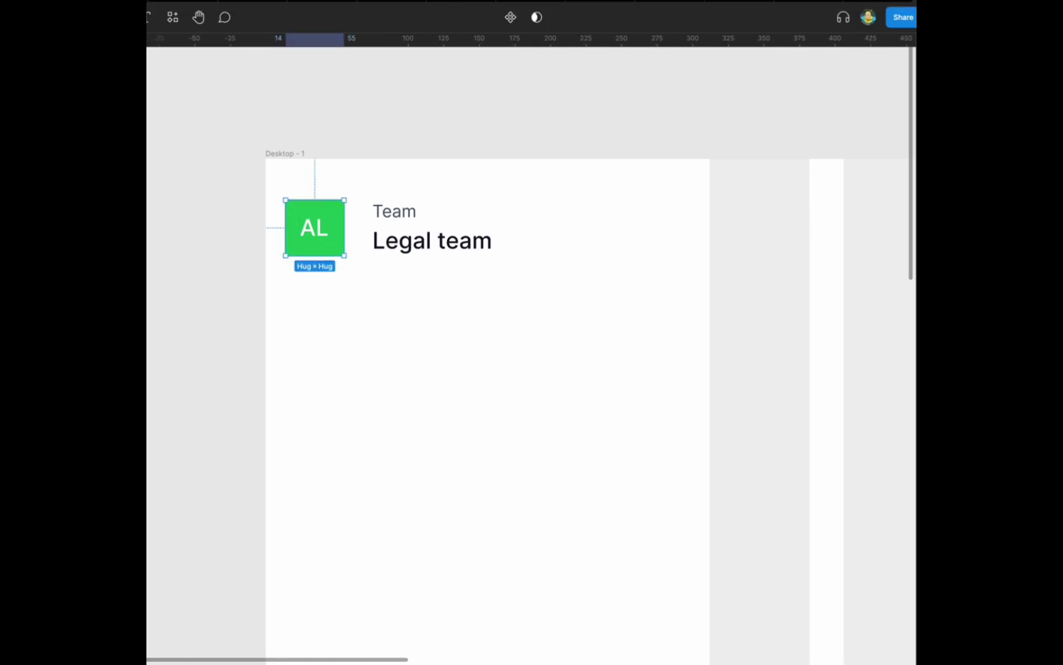
{"action": "key", "text": "Escape"}
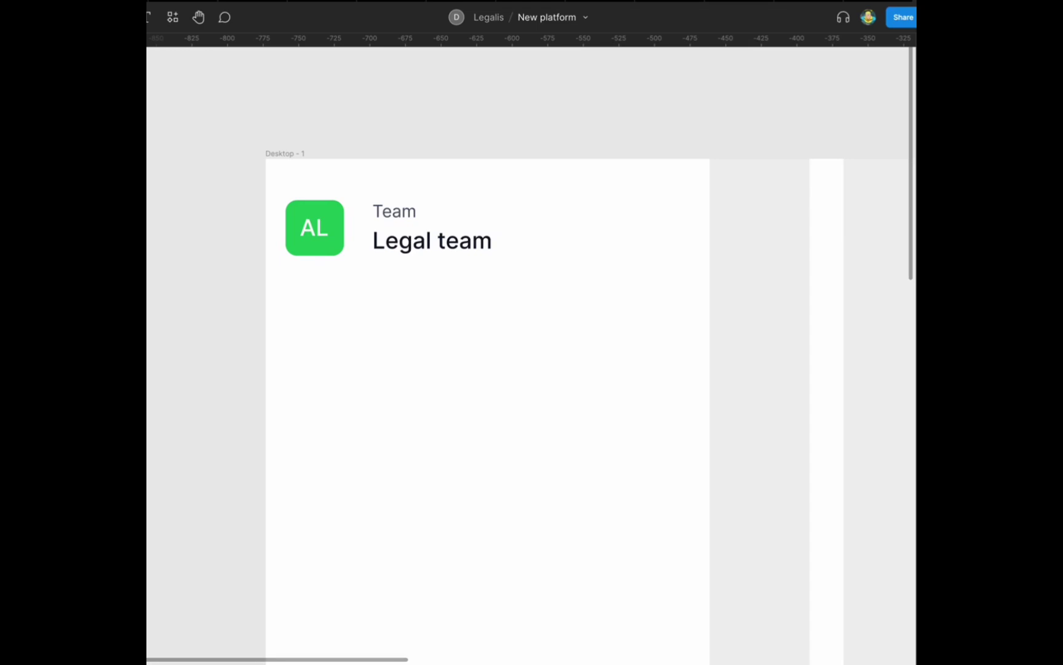
Step: Add a down-chevron icon at the sidebar's right edge and combine badge, team labels and chevron into one auto layout row
{"action": "left_click_drag", "start_coordinate": [688, 233], "coordinate": [678, 263]}
{"action": "key", "text": "shift+v"}
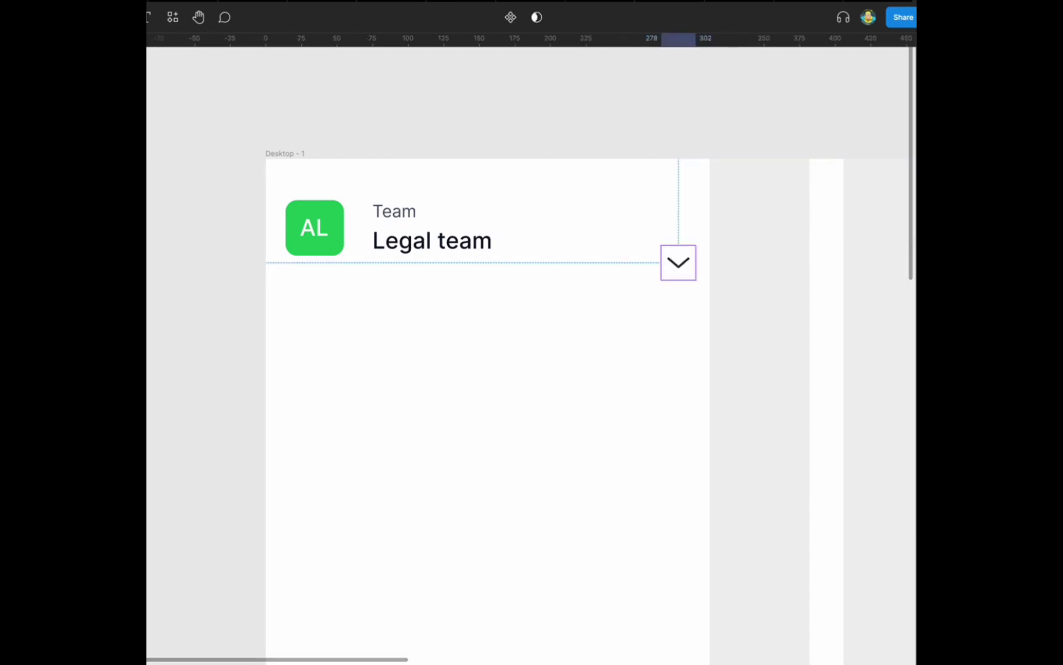
{"action": "left_click", "coordinate": [432, 240]}
{"action": "left_click", "coordinate": [315, 227], "text": "shift"}
{"action": "key", "text": "shift+a"}
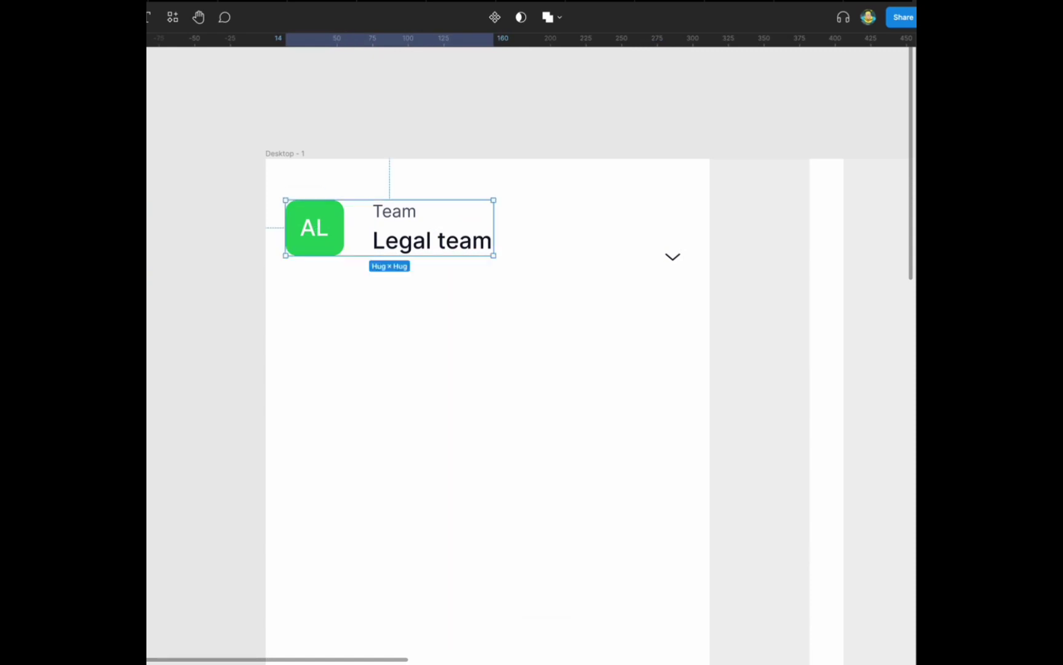
{"action": "left_click", "coordinate": [673, 257], "text": "shift"}
{"action": "key", "text": "shift+a"}
{"action": "key", "text": "Escape"}
Step: Fill the Desktop - 1 frame with a pale blue-grey and add padding around the team row
{"action": "left_click", "coordinate": [285, 154]}
{"action": "key", "text": "Return"}
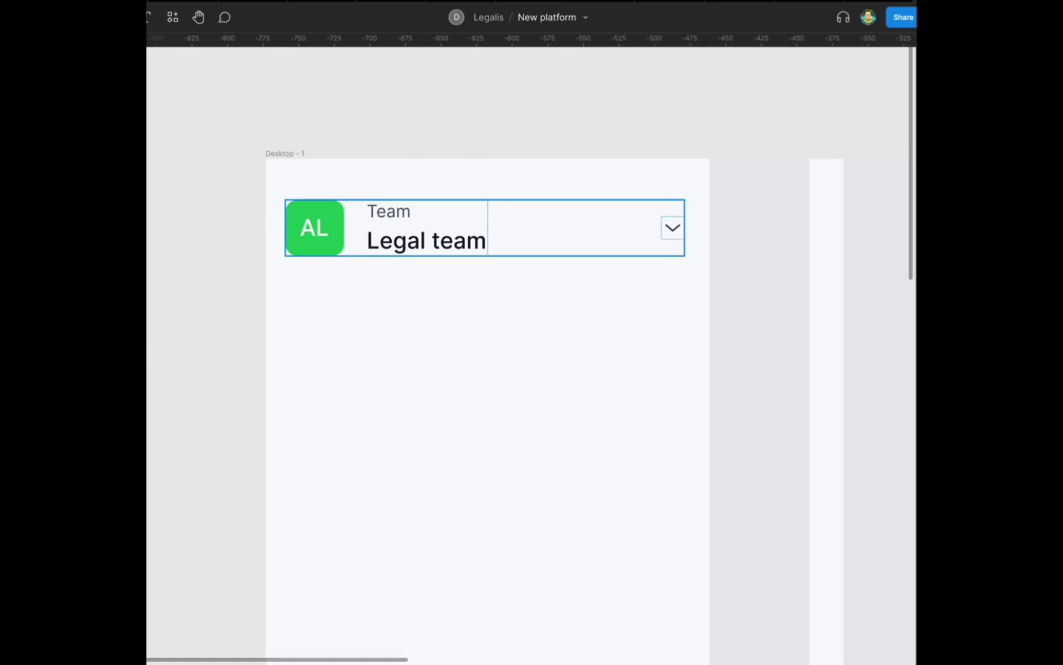
{"action": "key", "text": "Down"}
{"action": "key", "text": "Down"}
{"action": "key", "text": "Down"}
{"action": "key", "text": "Down"}
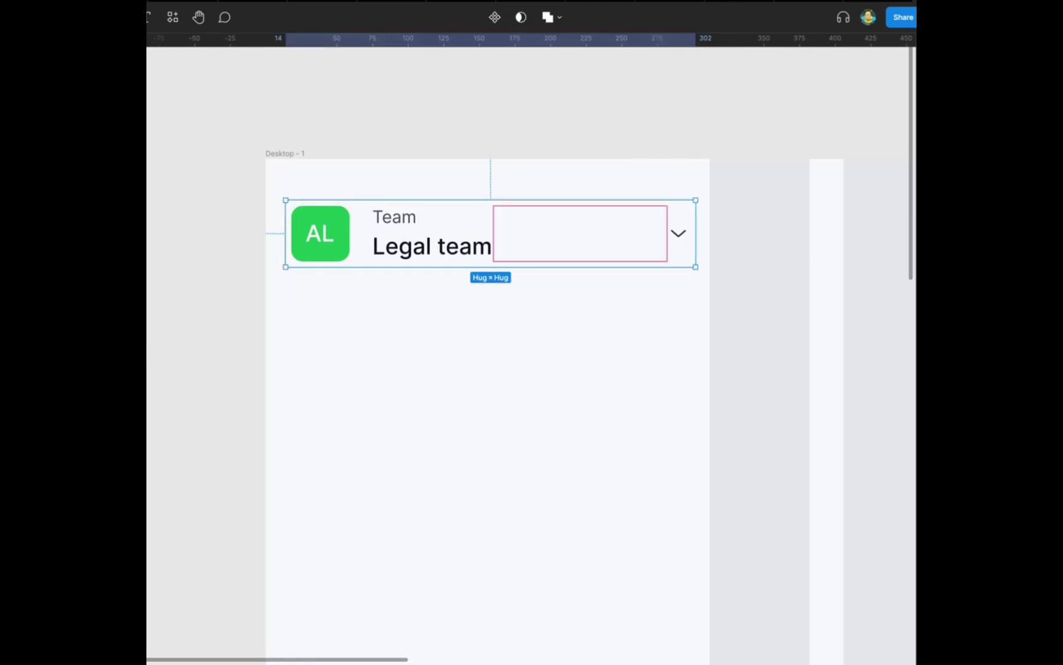
Step: Give the team row a white fill and move it close to the frame's top edge, 8 px from the left
{"action": "key", "text": "Escape"}
{"action": "key", "text": "Escape"}
{"action": "key", "text": "Tab"}
{"action": "key", "text": "Up"}
{"action": "key", "text": "Up"}
{"action": "key", "text": "Up"}
{"action": "key", "text": "Up"}
{"action": "key", "text": "Up"}
{"action": "key", "text": "Up"}
{"action": "key", "text": "Up"}
{"action": "key", "text": "Up"}
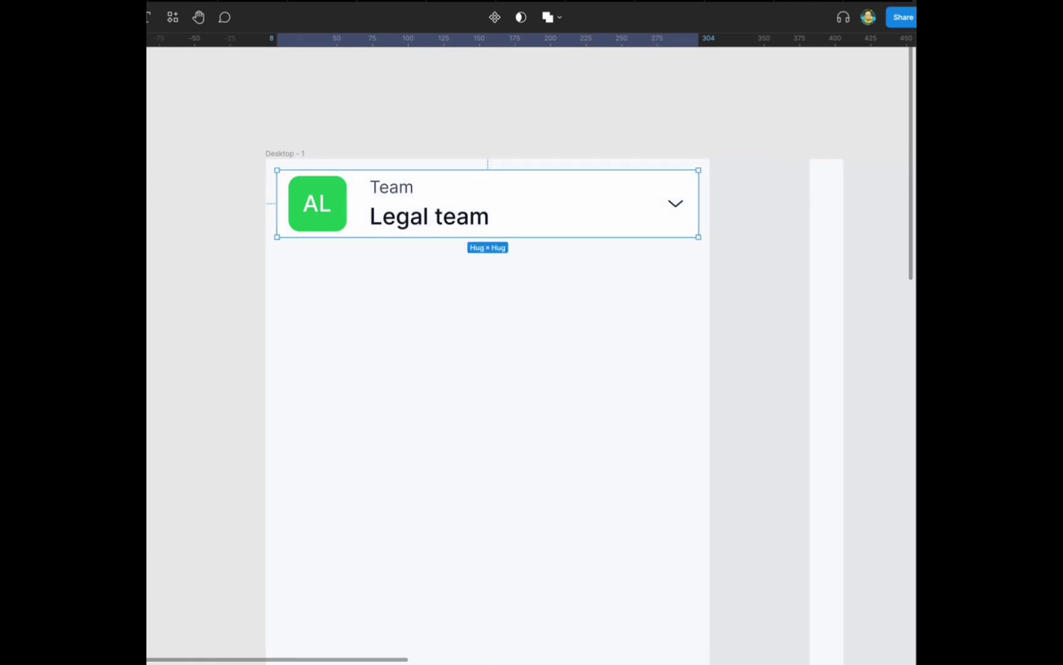
Step: Give the white team row rounded corners and a thin light grey border
{"action": "key", "text": "Escape"}
{"action": "scroll", "coordinate": [480, 412], "scroll_direction": "up", "scroll_amount": 2}
{"action": "key", "text": "Tab"}
{"action": "key", "text": "Escape"}
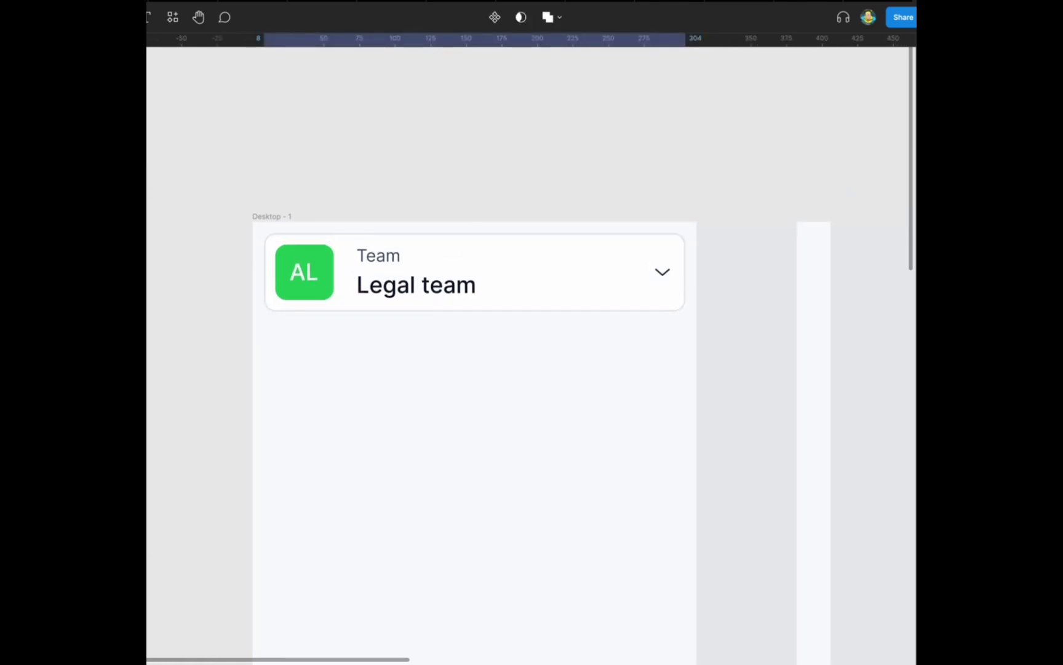
Step: Add a "Dashboard" text label below the team card
{"action": "scroll", "coordinate": [394, 370], "scroll_direction": "down", "scroll_amount": 5}
{"action": "key", "text": "t"}
{"action": "left_click", "coordinate": [350, 184]}
{"action": "type", "text": "Dashboard"}
{"action": "key", "text": "Escape"}
{"action": "key", "text": "Escape"}
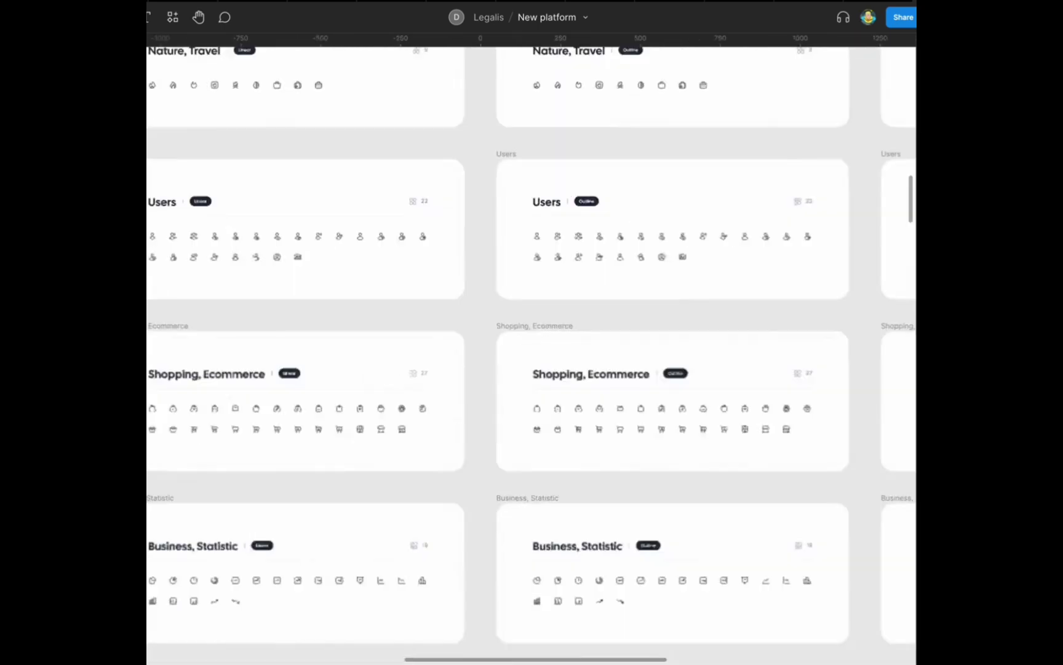
Step: Copy a dashboard icon from the outline icon library and combine it with the Dashboard label in an auto layout
{"action": "scroll", "coordinate": [532, 344], "scroll_direction": "up", "scroll_amount": 5}
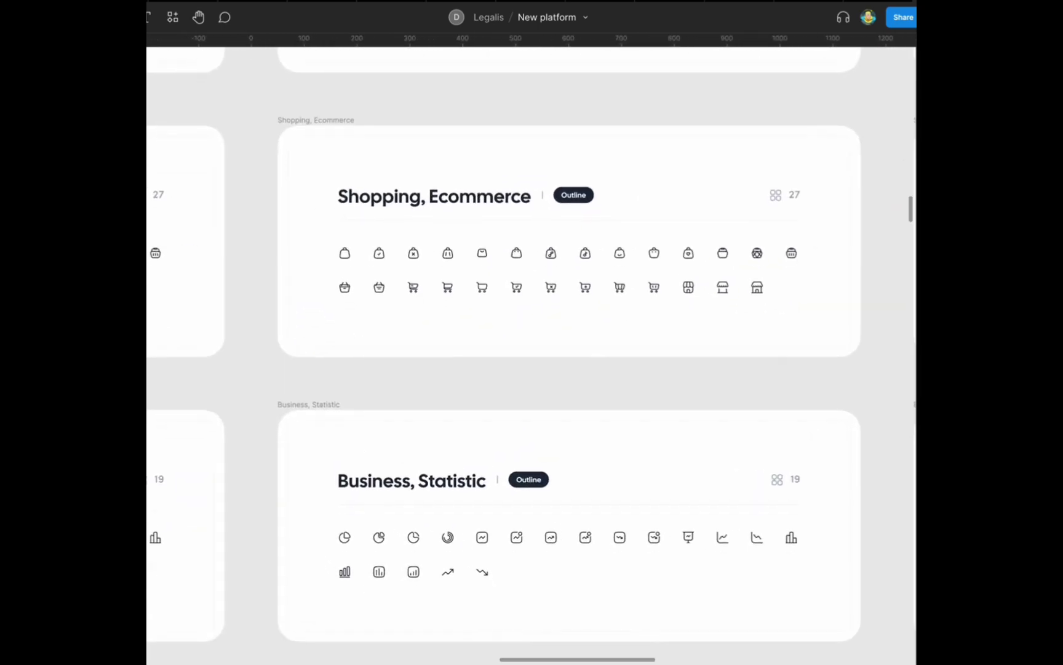
{"action": "scroll", "coordinate": [532, 345], "scroll_direction": "down", "scroll_amount": 10}
{"action": "left_click", "coordinate": [467, 441]}
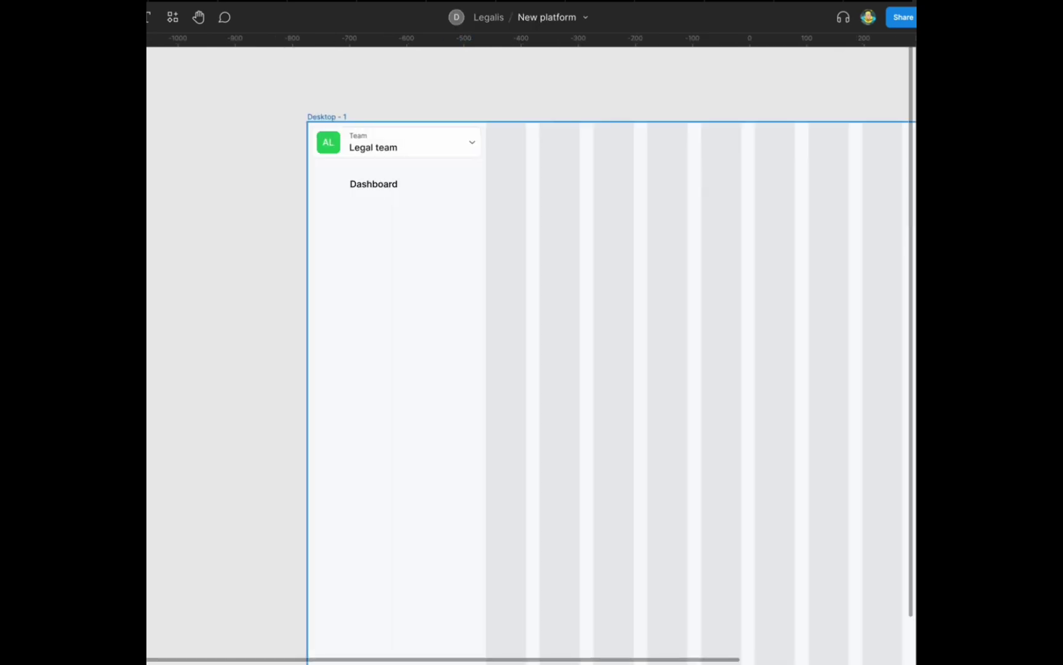
{"action": "key", "text": "ctrl+v"}
{"action": "key", "text": "shift+a"}
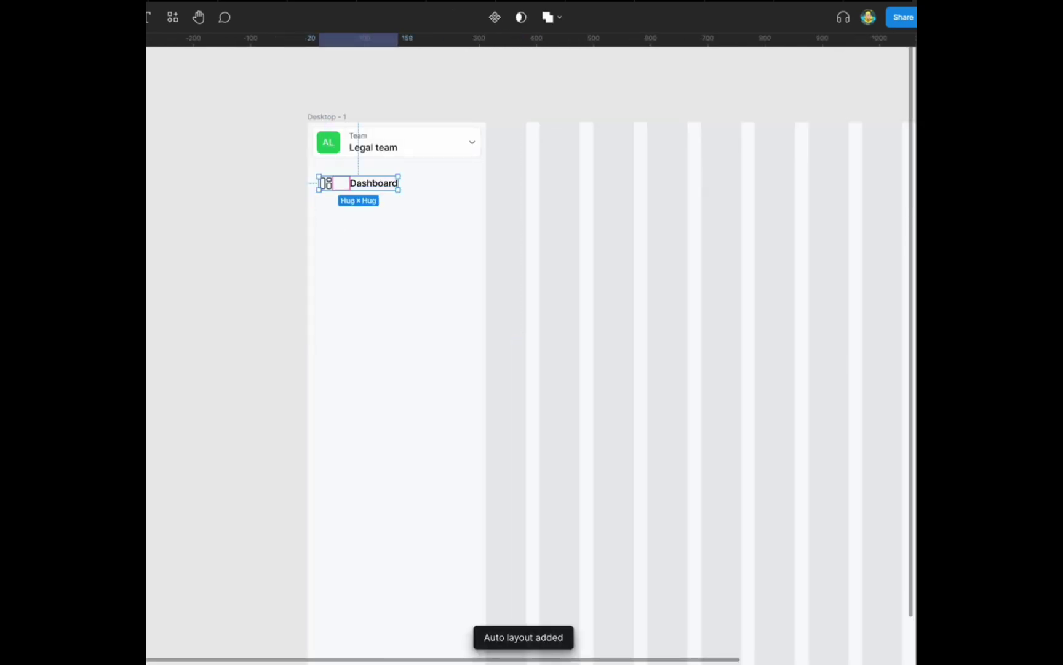
Step: Widen the Dashboard row to 294 px, give it a white rounded background and make it a component
{"action": "scroll", "coordinate": [345, 141], "scroll_direction": "up", "scroll_amount": 5}
{"action": "scroll", "coordinate": [837, 547], "scroll_direction": "down", "scroll_amount": 2}
{"action": "key", "text": "Escape"}
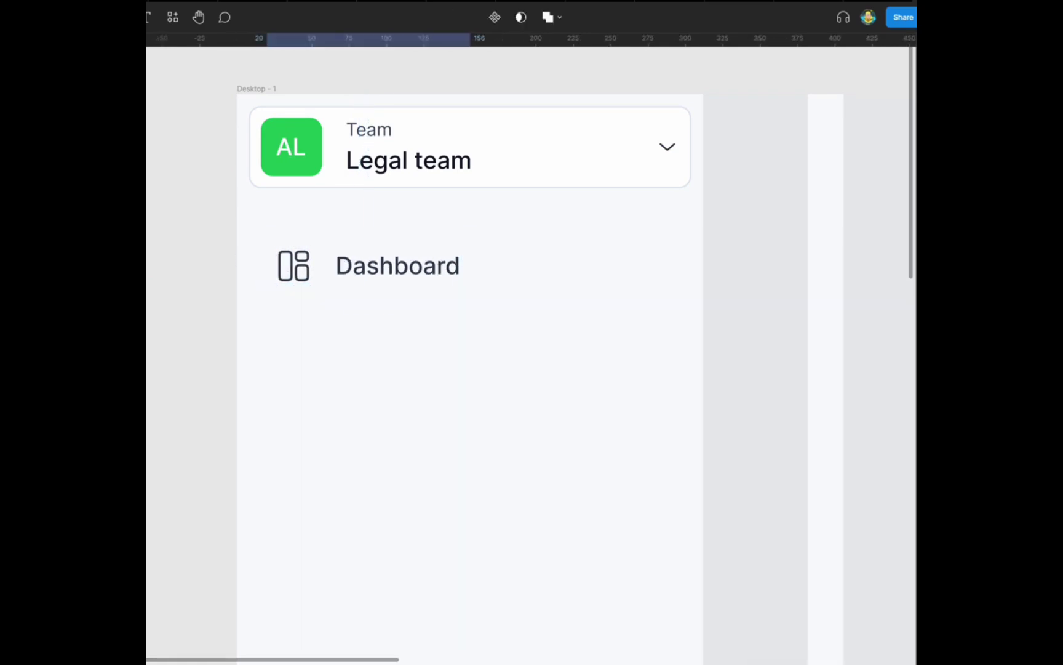
{"action": "left_click_drag", "start_coordinate": [455, 265], "coordinate": [688, 265]}
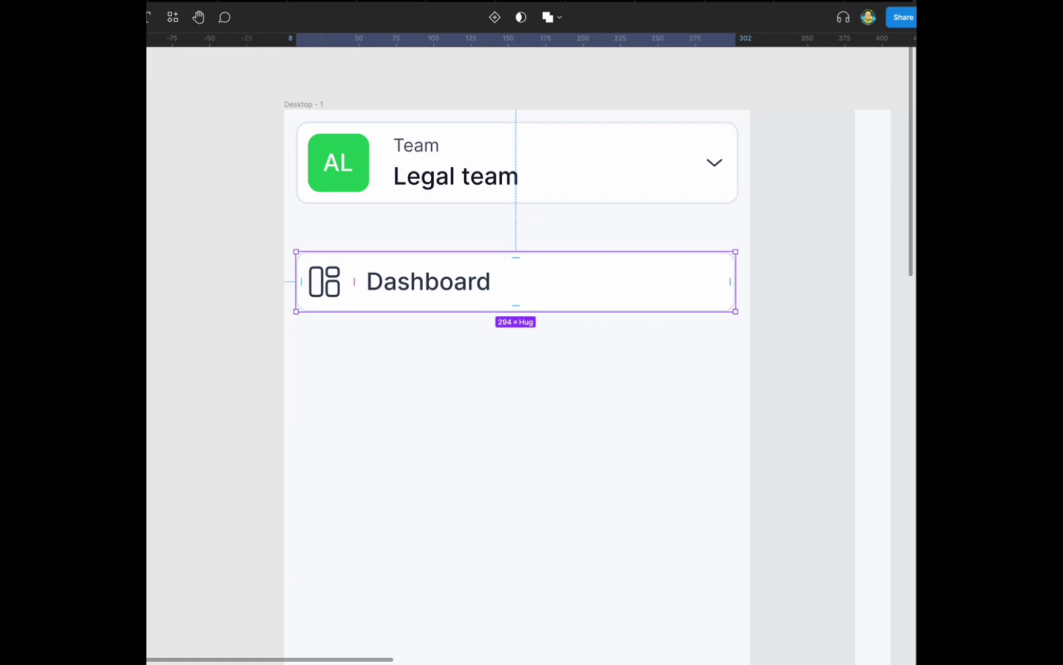
Step: Create a second variant of the Dashboard component and keep the variant set outside the frame, to its left
{"action": "key", "text": "shift+a"}
{"action": "key", "text": "ctrl+d"}
{"action": "scroll", "coordinate": [532, 345], "scroll_direction": "left", "scroll_amount": 5}
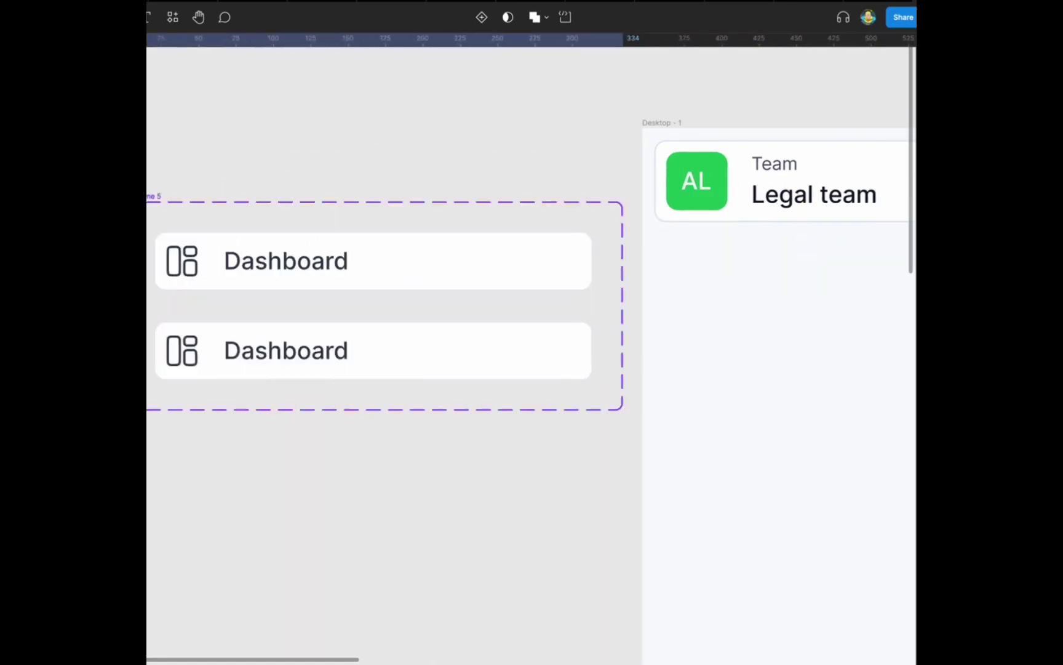
Step: Remove the white background from the first Dashboard variant, keeping it on the second
{"action": "left_click", "coordinate": [369, 276]}
{"action": "left_click", "coordinate": [369, 366]}
{"action": "left_click", "coordinate": [369, 277]}
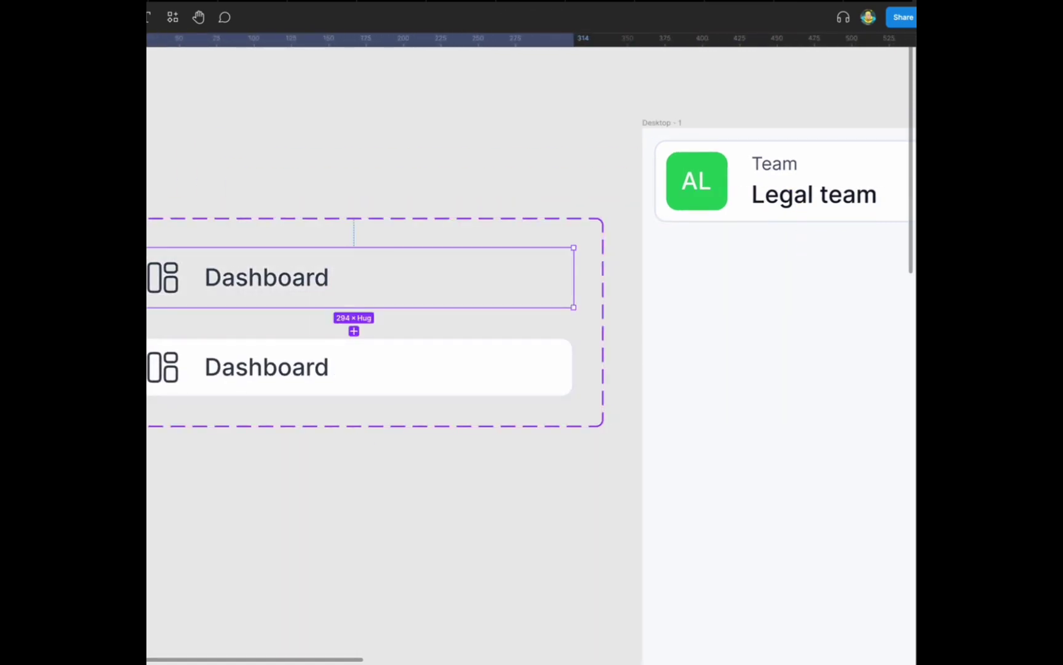
{"action": "left_click", "coordinate": [369, 366]}
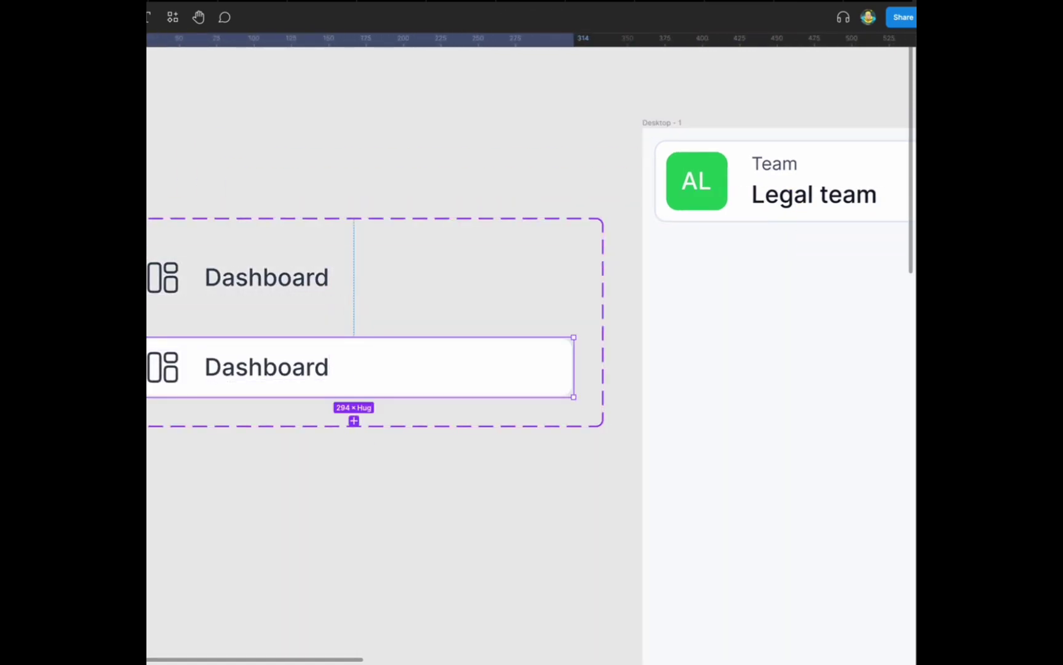
Step: Place an instance of the unfilled Dashboard variant below the team card in the Desktop - 1 frame
{"action": "scroll", "coordinate": [532, 345], "scroll_direction": "right", "scroll_amount": 5}
{"action": "scroll", "coordinate": [532, 345], "scroll_direction": "up", "scroll_amount": 1}
{"action": "key", "text": "ctrl+x"}
{"action": "key", "text": "ctrl+v"}
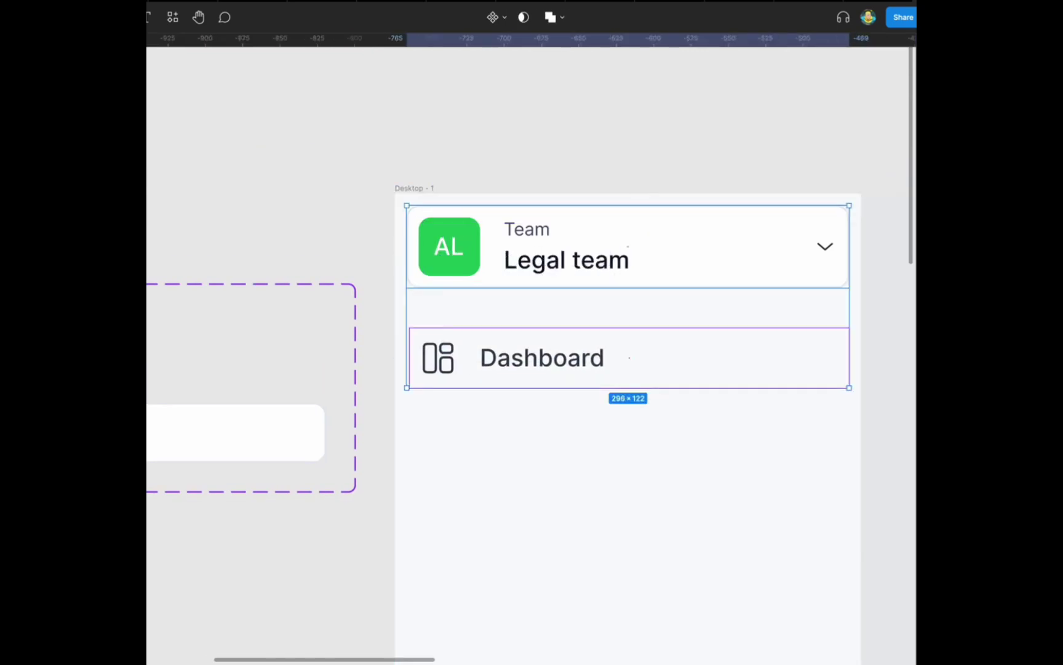
Step: Duplicate the Dashboard instance into a vertical auto layout stack of five menu rows
{"action": "key", "text": "ctrl+d"}
{"action": "key", "text": "shift+a"}
{"action": "key", "text": "ctrl+d"}
{"action": "key", "text": "ctrl+d"}
{"action": "key", "text": "ctrl+d"}
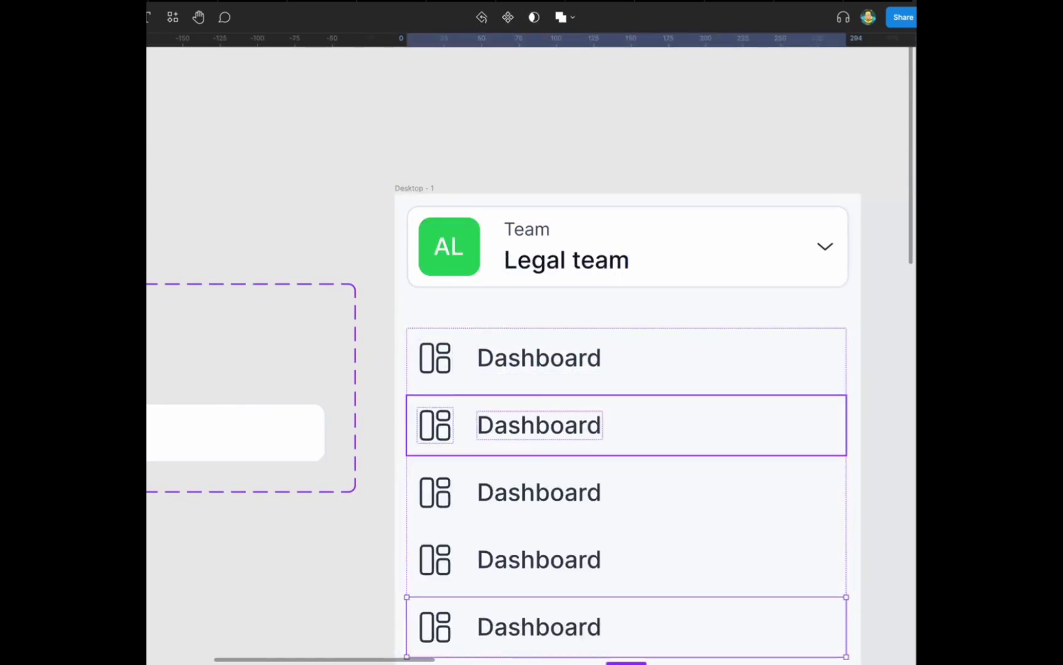
Step: Swap the second menu row's icon for a gear and change its label to "Settings"
{"action": "left_click", "coordinate": [435, 425]}
{"action": "key", "text": "ctrl+shift+r"}
{"action": "key", "text": "Tab"}
{"action": "key", "text": "Return"}
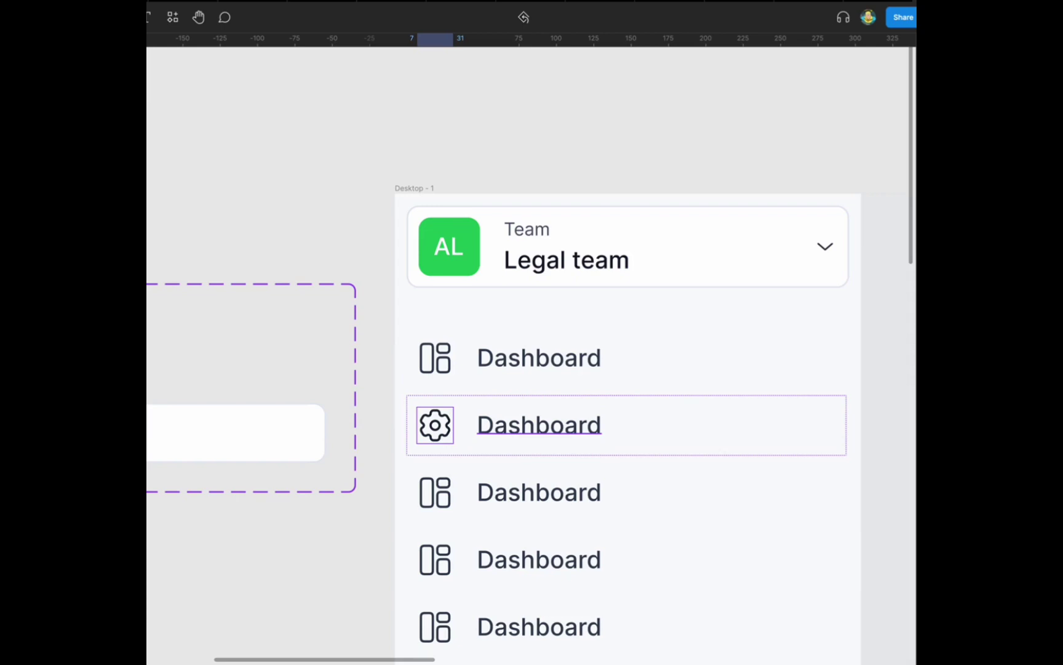
{"action": "type", "text": "Settings"}
{"action": "key", "text": "Escape"}
Step: Swap the third menu row's icon for a bag and change its label to "Cases"
{"action": "left_click", "coordinate": [435, 491]}
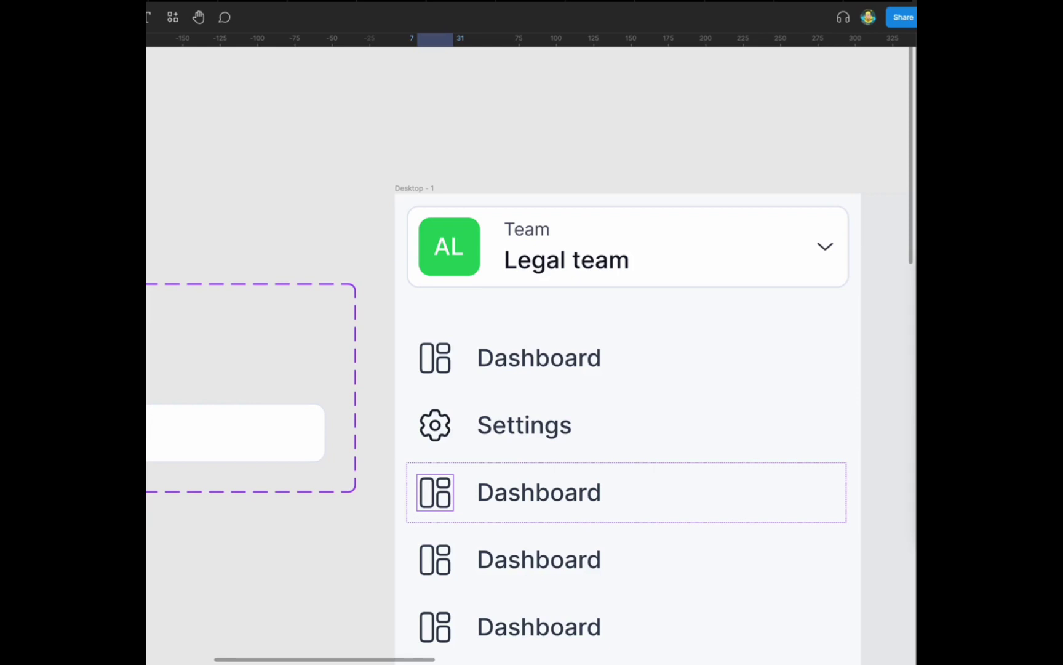
{"action": "double_click", "coordinate": [539, 492]}
{"action": "type", "text": "Cases"}
{"action": "key", "text": "Escape"}
{"action": "key", "text": "Escape"}
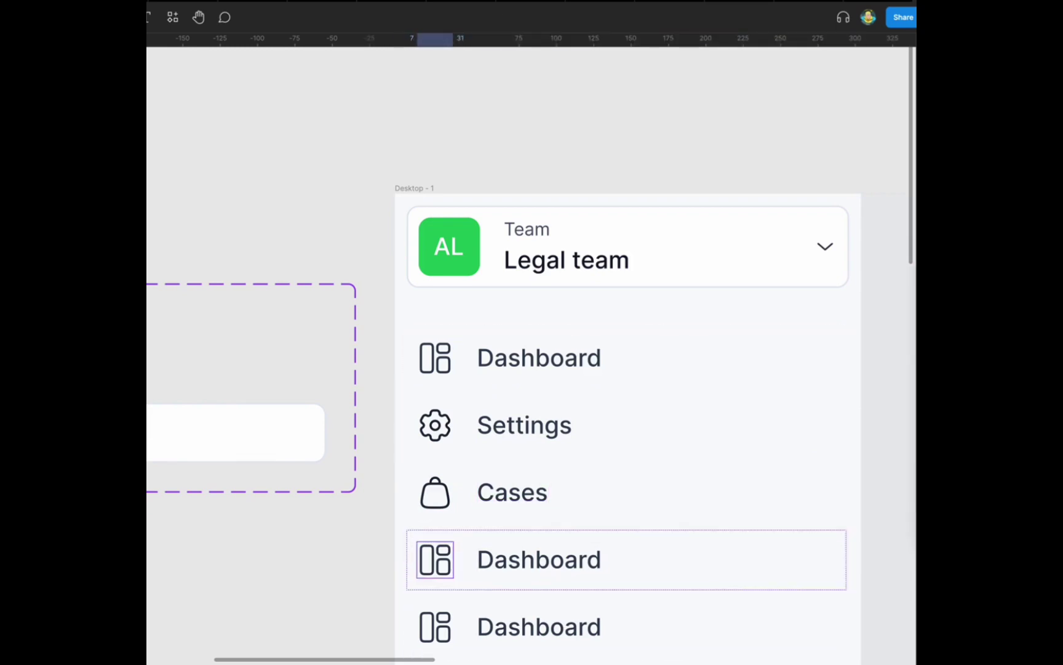
Step: Swap the fourth menu row's icon for a banknote and change its label to "Billing"
{"action": "double_click", "coordinate": [540, 558]}
{"action": "type", "text": "Billing"}
{"action": "key", "text": "Escape"}
Step: Label the fifth menu row "Calendar", give it a calendar icon and switch it to the white-filled variant
{"action": "scroll", "coordinate": [615, 369], "scroll_direction": "down", "scroll_amount": 3}
{"action": "key", "text": "Tab"}
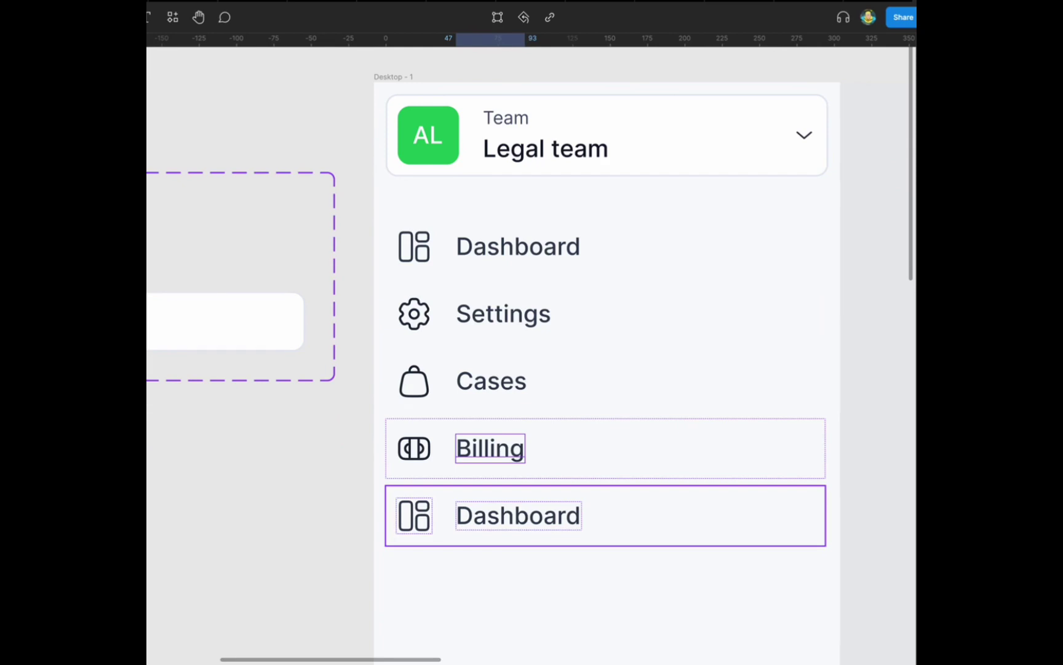
{"action": "key", "text": "Return"}
{"action": "type", "text": "Calendar"}
{"action": "key", "text": "Escape"}
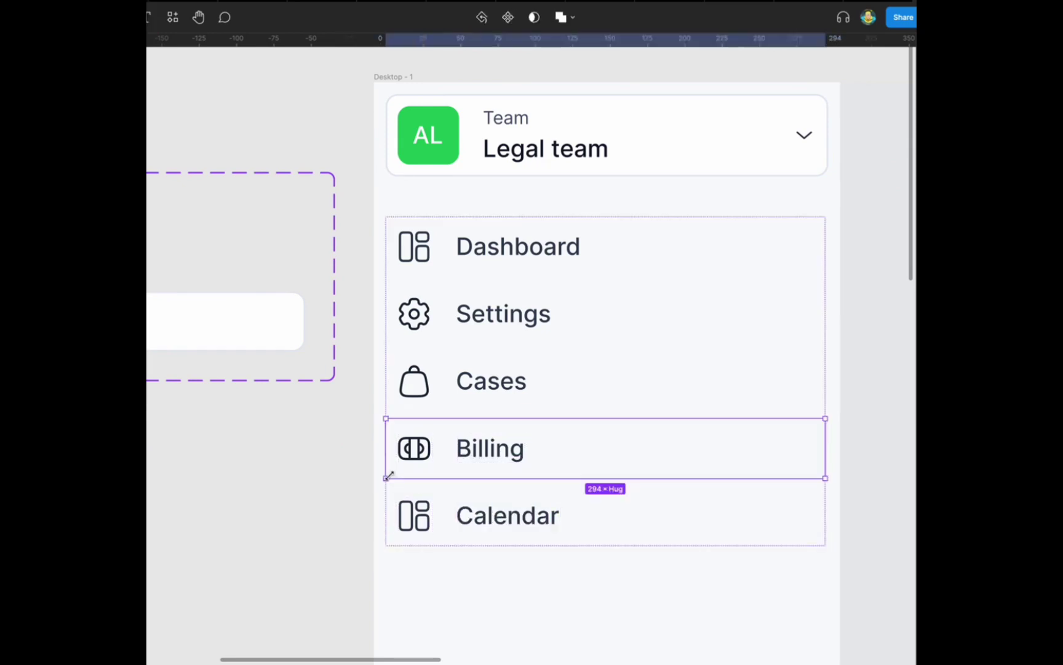
{"action": "key", "text": "Escape"}
Step: Lighten the label and icon of the unfilled Dashboard variant to a softer grey
{"action": "scroll", "coordinate": [562, 580], "scroll_direction": "down", "scroll_amount": 3}
{"action": "left_click", "coordinate": [197, 357]}
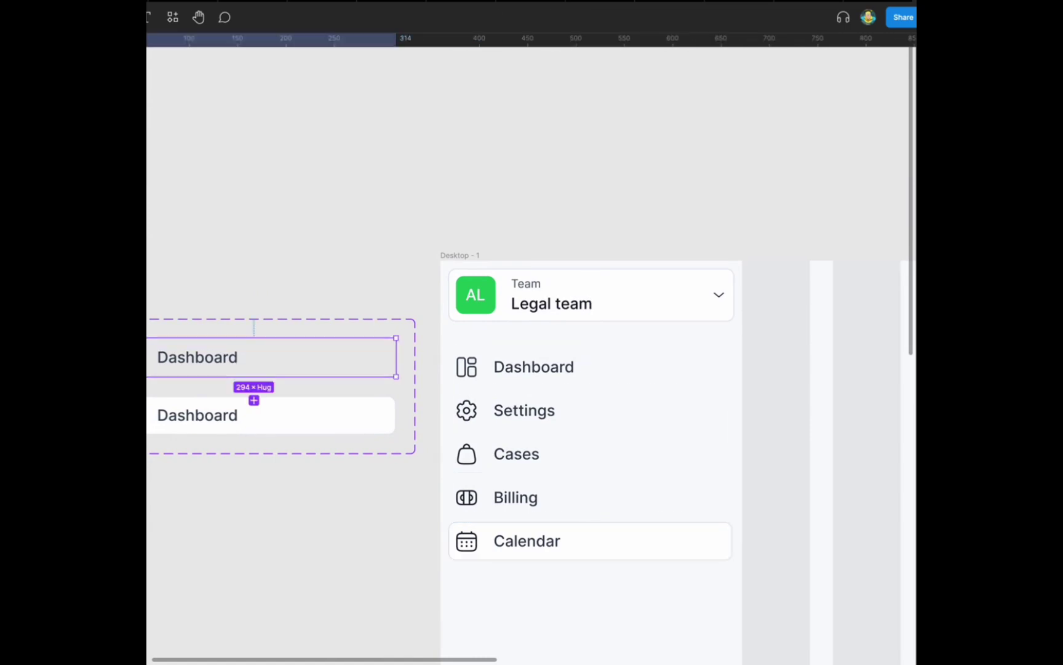
{"action": "key", "text": "Escape"}
{"action": "scroll", "coordinate": [530, 357], "scroll_direction": "down", "scroll_amount": 1}
{"action": "scroll", "coordinate": [529, 357], "scroll_direction": "down", "scroll_amount": 5}
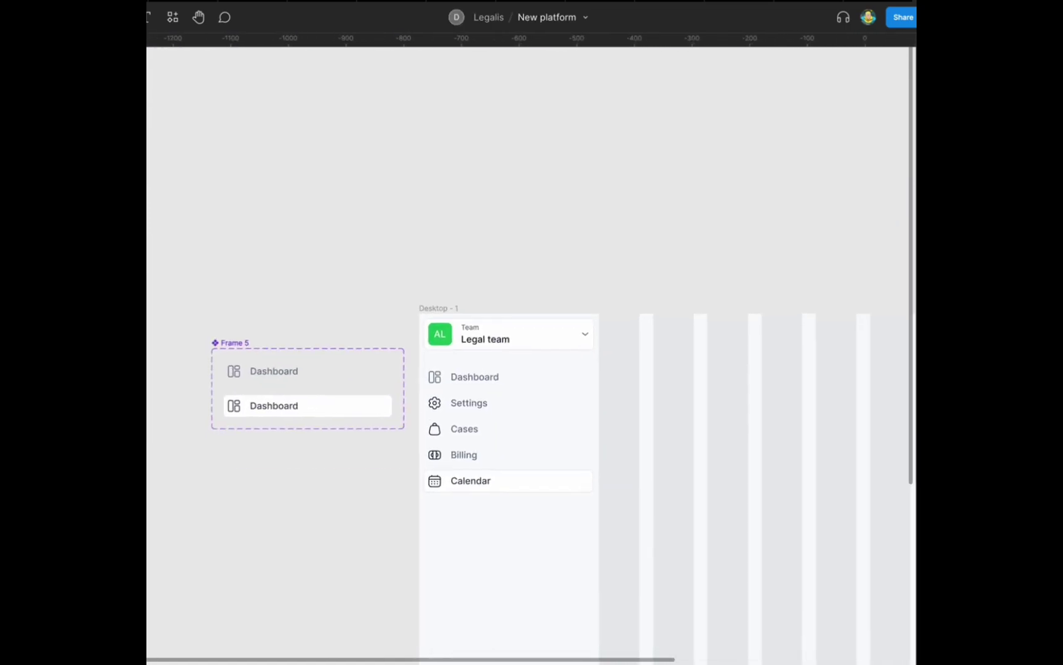
Step: Add two more rows below Calendar in the sidebar menu, labelled "To do" and "Documents" with matching icons
{"action": "scroll", "coordinate": [529, 356], "scroll_direction": "up", "scroll_amount": 3}
{"action": "left_click", "coordinate": [488, 338]}
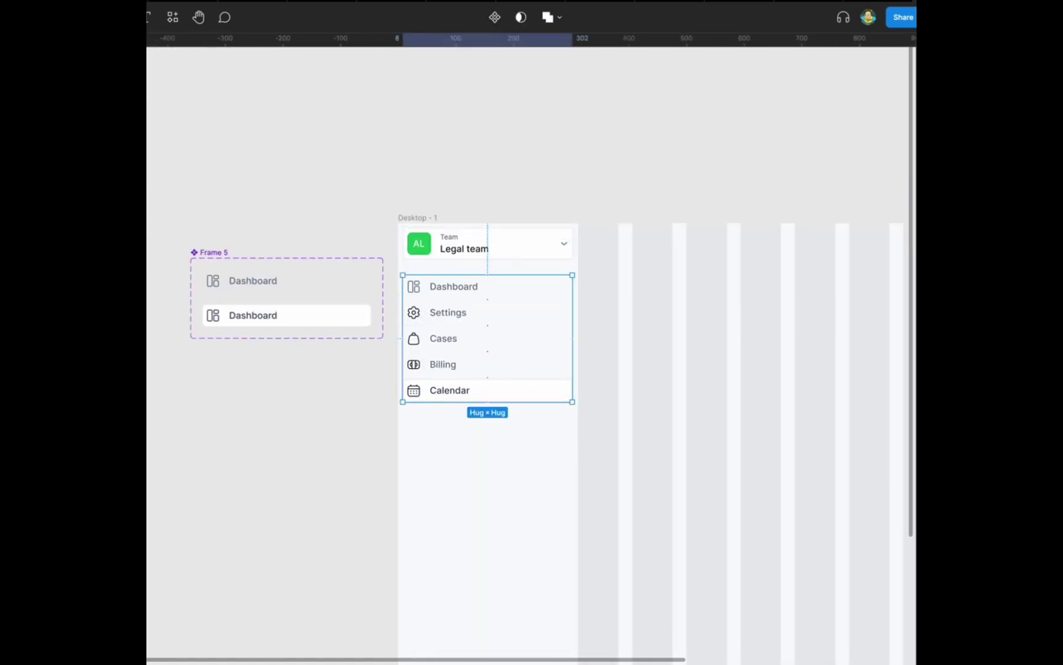
{"action": "key", "text": "ctrl+d"}
{"action": "key", "text": "ctrl+d"}
{"action": "key", "text": "Down"}
{"action": "key", "text": "Return"}
{"action": "type", "text": "To do"}
{"action": "key", "text": "Escape"}
{"action": "key", "text": "Tab"}
{"action": "key", "text": "Return"}
{"action": "type", "text": "Documents"}
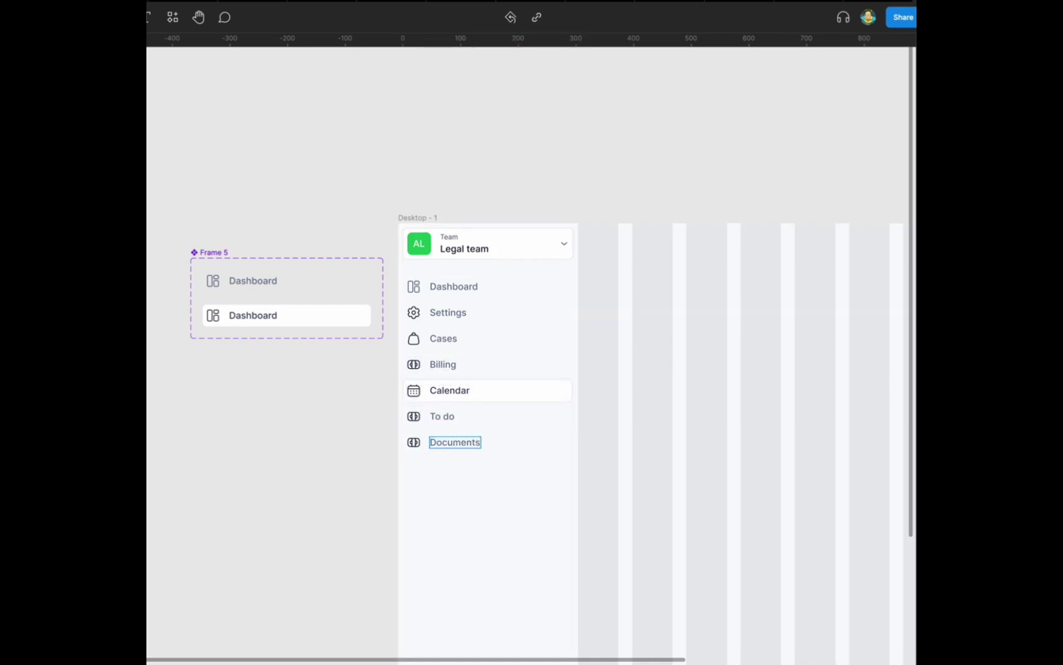
{"action": "key", "text": "Escape"}
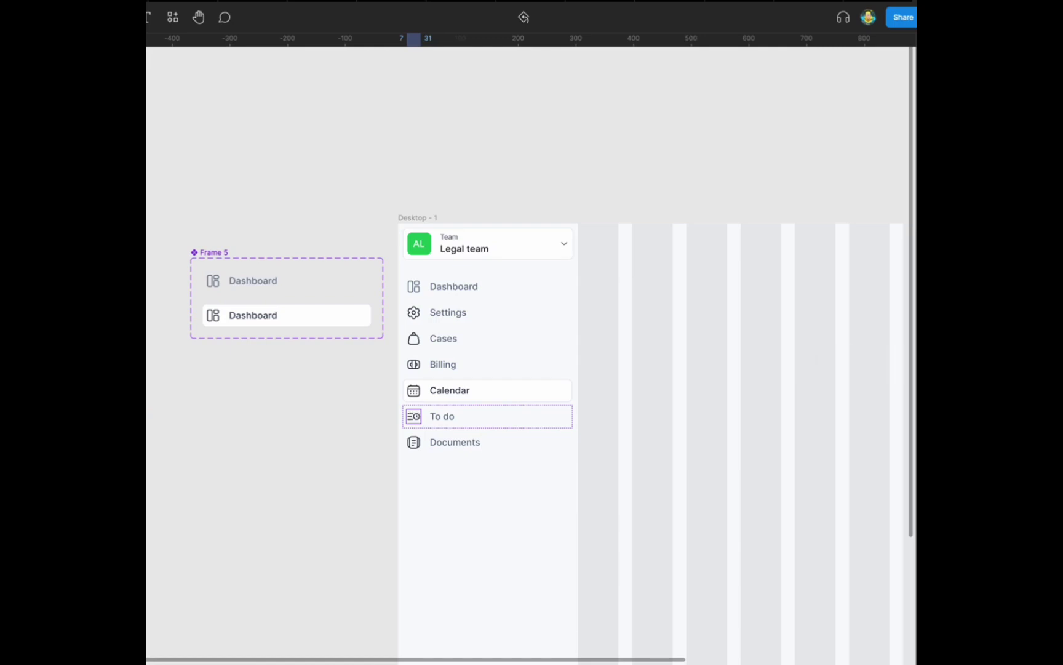
Step: Combine the team selector and the navigation menu in one vertical auto layout frame
{"action": "left_click", "coordinate": [486, 390]}
{"action": "left_click", "coordinate": [287, 315]}
{"action": "key", "text": "ctrl+shift+4"}
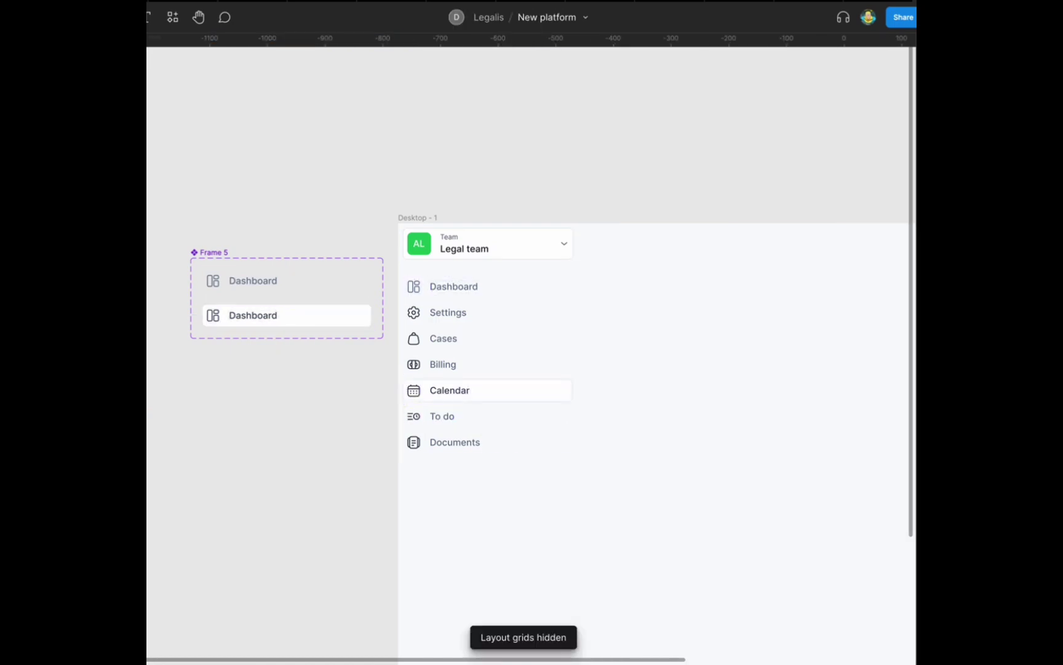
{"action": "scroll", "coordinate": [530, 345], "scroll_direction": "down", "scroll_amount": 3}
{"action": "scroll", "coordinate": [529, 345], "scroll_direction": "right", "scroll_amount": 2}
{"action": "left_click", "coordinate": [423, 147]}
{"action": "key", "text": "ctrl+shift+4"}
{"action": "key", "text": "shift+a"}
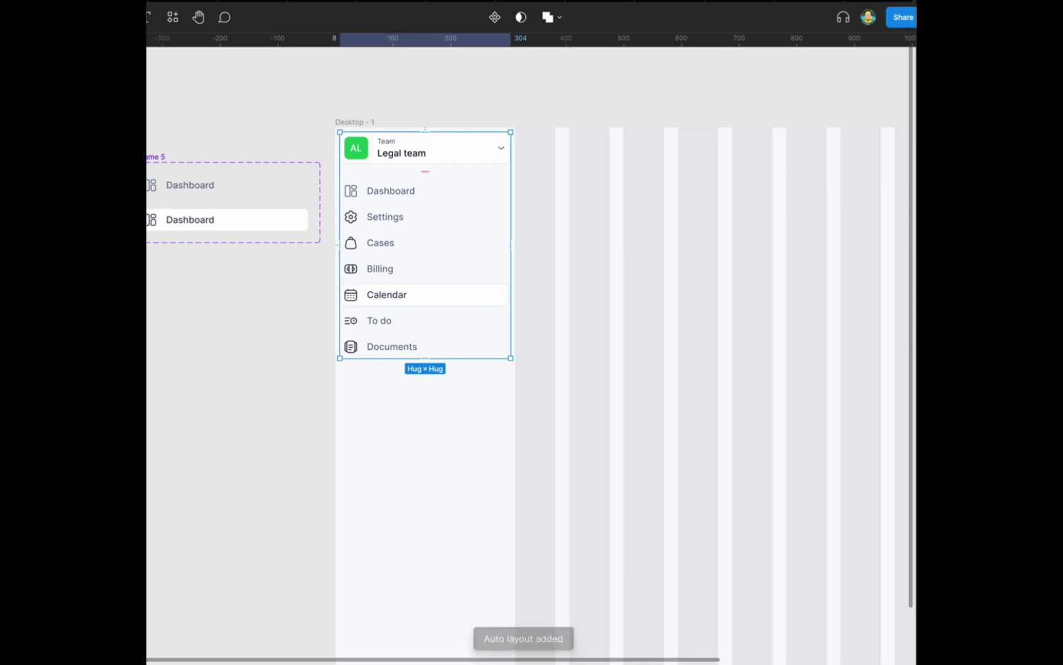
{"action": "scroll", "coordinate": [377, 235], "scroll_direction": "down", "scroll_amount": 3}
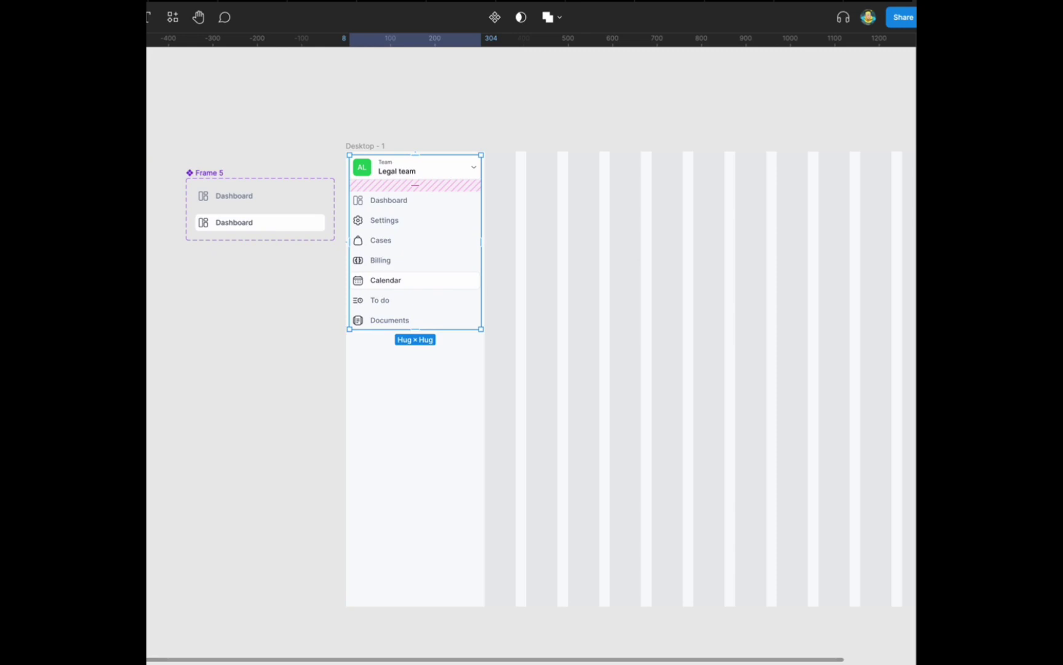
{"action": "key", "text": "Escape"}
Step: Create a white content frame of about 1131 × 1026 for the area beside the sidebar
{"action": "scroll", "coordinate": [445, 106], "scroll_direction": "up", "scroll_amount": 3}
{"action": "key", "text": "v"}
{"action": "left_click", "coordinate": [677, 400]}
{"action": "scroll", "coordinate": [532, 356], "scroll_direction": "down", "scroll_amount": 5}
{"action": "scroll", "coordinate": [532, 355], "scroll_direction": "right", "scroll_amount": 2}
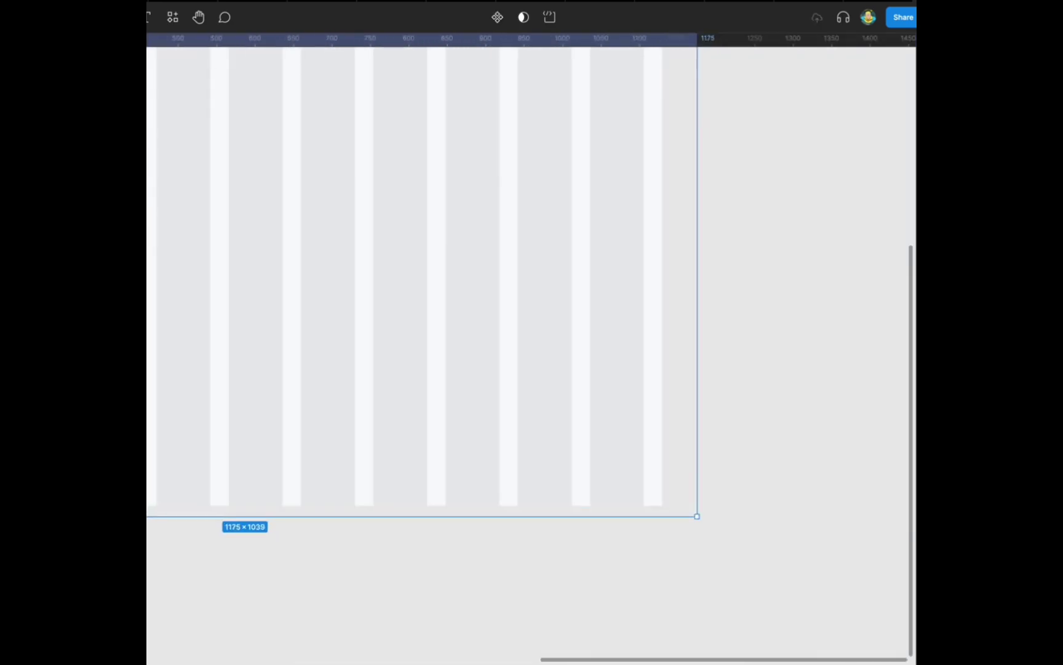
{"action": "scroll", "coordinate": [532, 356], "scroll_direction": "down", "scroll_amount": 5}
{"action": "key", "text": "Delete"}
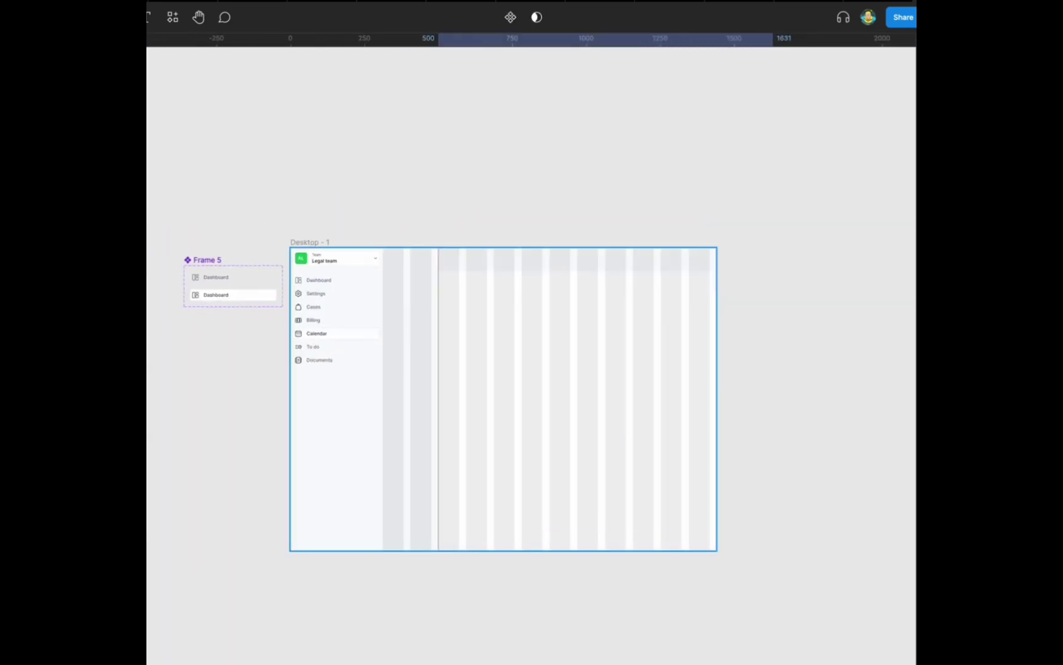
Step: Add the text "Search" near the content frame's upper edge and place a magnifier icon just before it
{"action": "scroll", "coordinate": [480, 272], "scroll_direction": "up", "scroll_amount": 5}
{"action": "scroll", "coordinate": [386, 189], "scroll_direction": "down", "scroll_amount": 5}
{"action": "scroll", "coordinate": [358, 228], "scroll_direction": "up", "scroll_amount": 5}
{"action": "key", "text": "t"}
{"action": "left_click", "coordinate": [347, 210]}
{"action": "type", "text": "Search"}
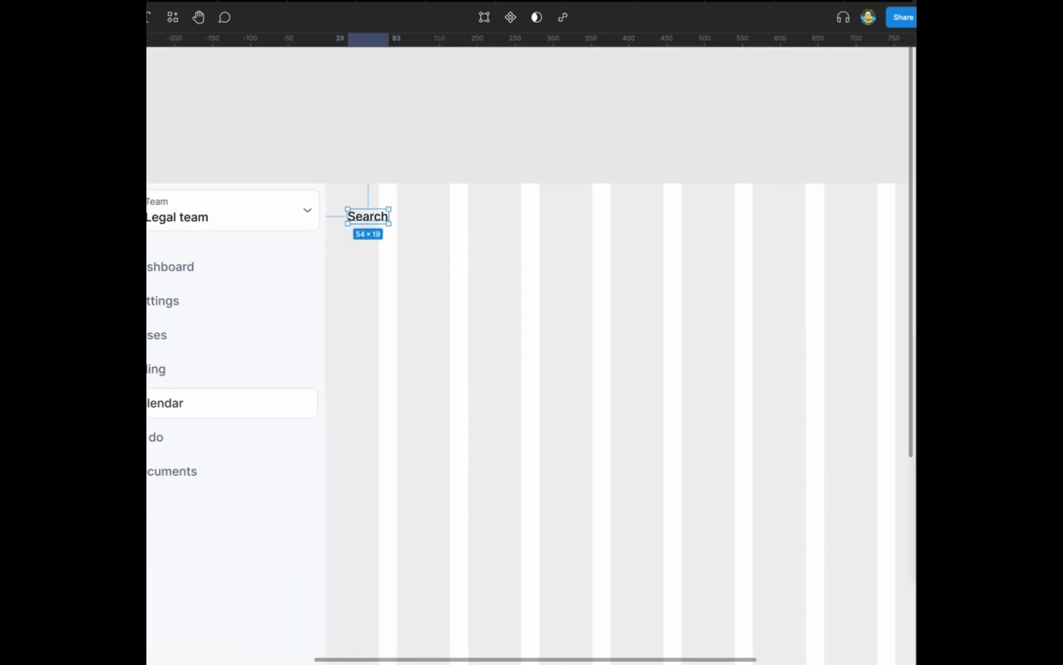
{"action": "left_click_drag", "start_coordinate": [368, 216], "coordinate": [394, 208]}
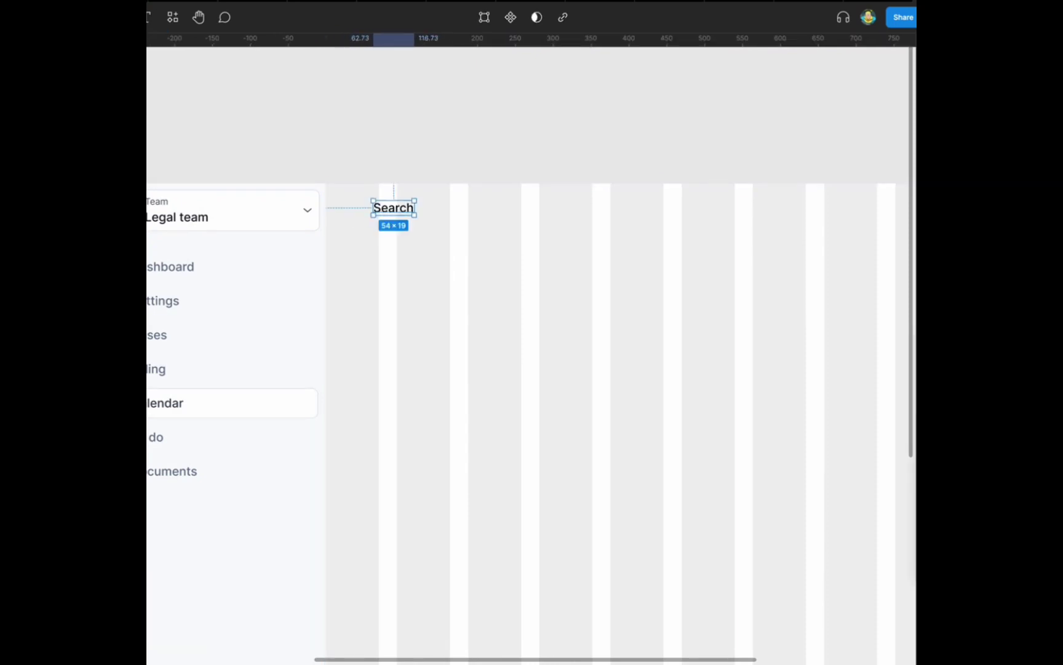
{"action": "left_click", "coordinate": [361, 204]}
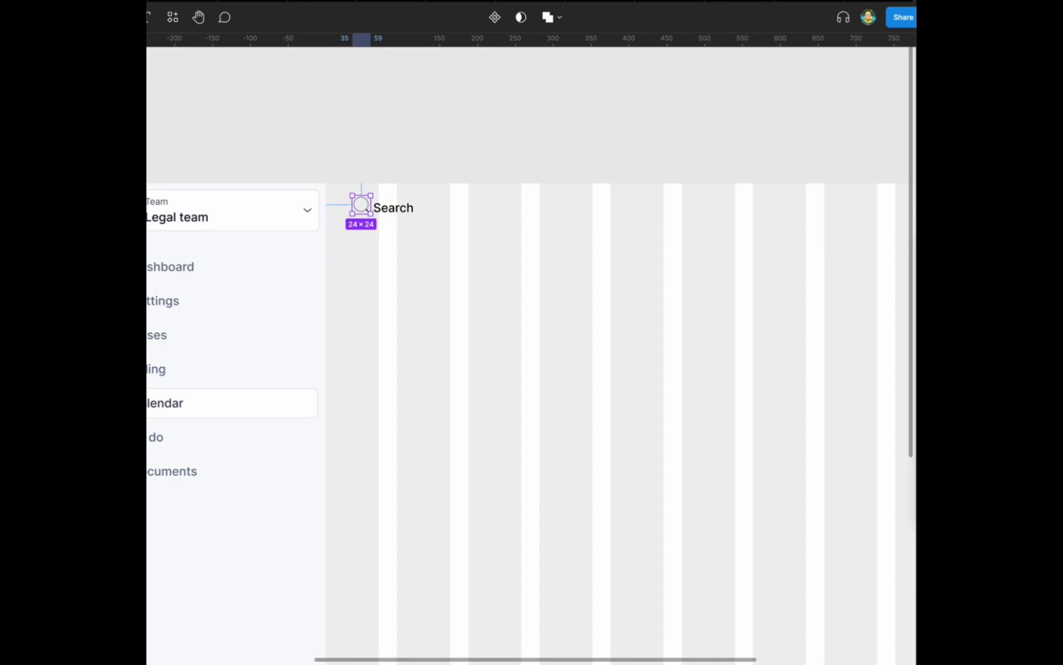
Step: Wrap the magnifier icon and Search text in an auto layout frame and widen it to about 429
{"action": "left_click", "coordinate": [382, 208], "text": "shift"}
{"action": "key", "text": "shift+a"}
{"action": "left_click_drag", "start_coordinate": [372, 204], "coordinate": [669, 214]}
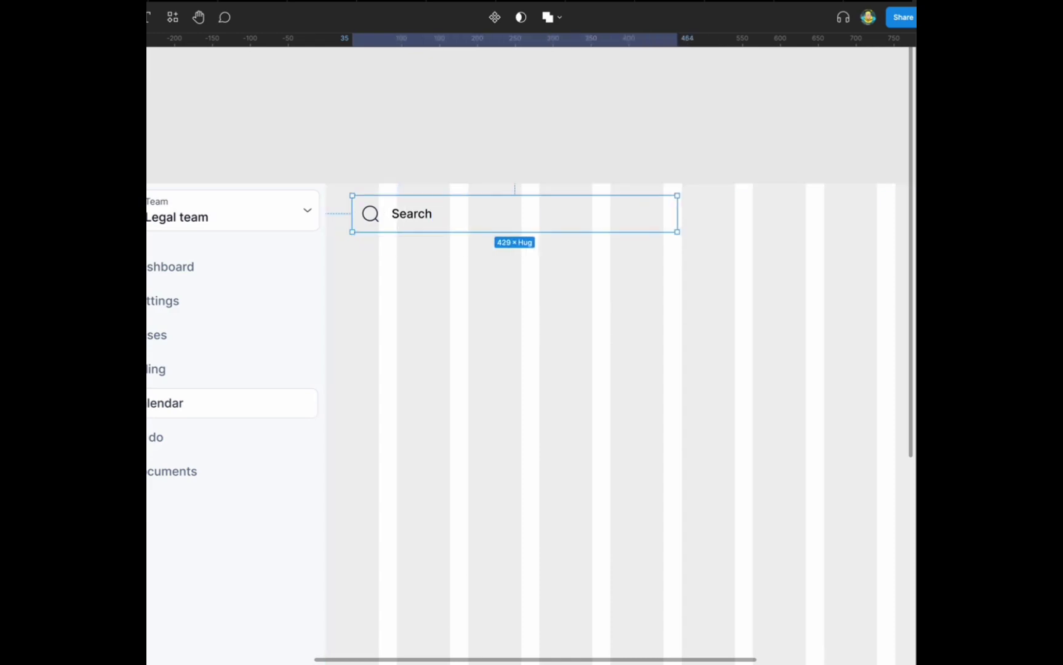
Step: Fill the search field with slate/100 and give it a corner radius of 12 and vertical padding of 10
{"action": "left_click", "coordinate": [837, 553]}
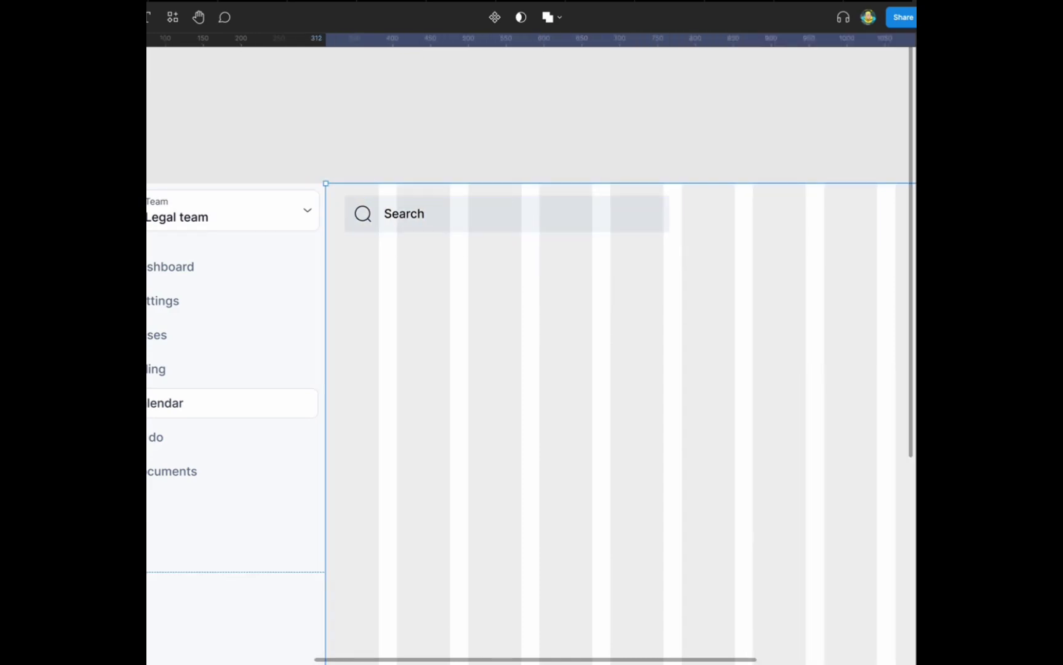
{"action": "key", "text": "Escape"}
{"action": "left_click", "coordinate": [507, 214]}
{"action": "key", "text": "shift+Return"}
{"action": "key", "text": "Return"}
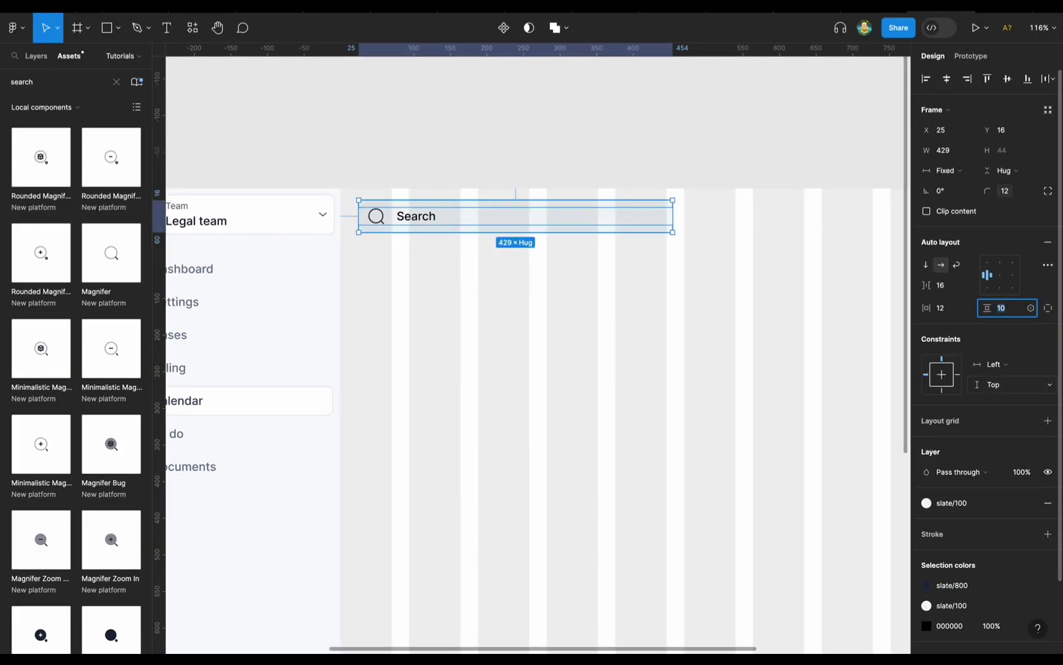
{"action": "key", "text": "Escape"}
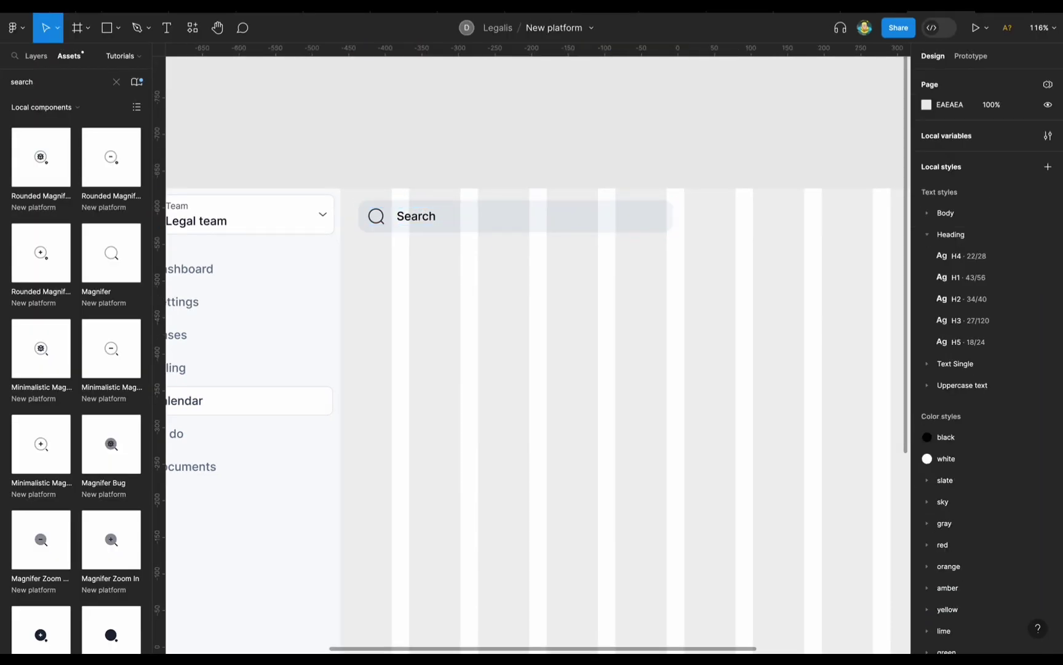
Step: Hide the layout grids and recolour the search field's text and magnifier icon to slate/600
{"action": "key", "text": "ctrl+g"}
{"action": "left_click", "coordinate": [516, 217]}
{"action": "scroll", "coordinate": [988, 357], "scroll_direction": "down", "scroll_amount": 2}
{"action": "left_click", "coordinate": [927, 580]}
{"action": "scroll", "coordinate": [837, 542], "scroll_direction": "down", "scroll_amount": 2}
{"action": "left_click", "coordinate": [794, 517]}
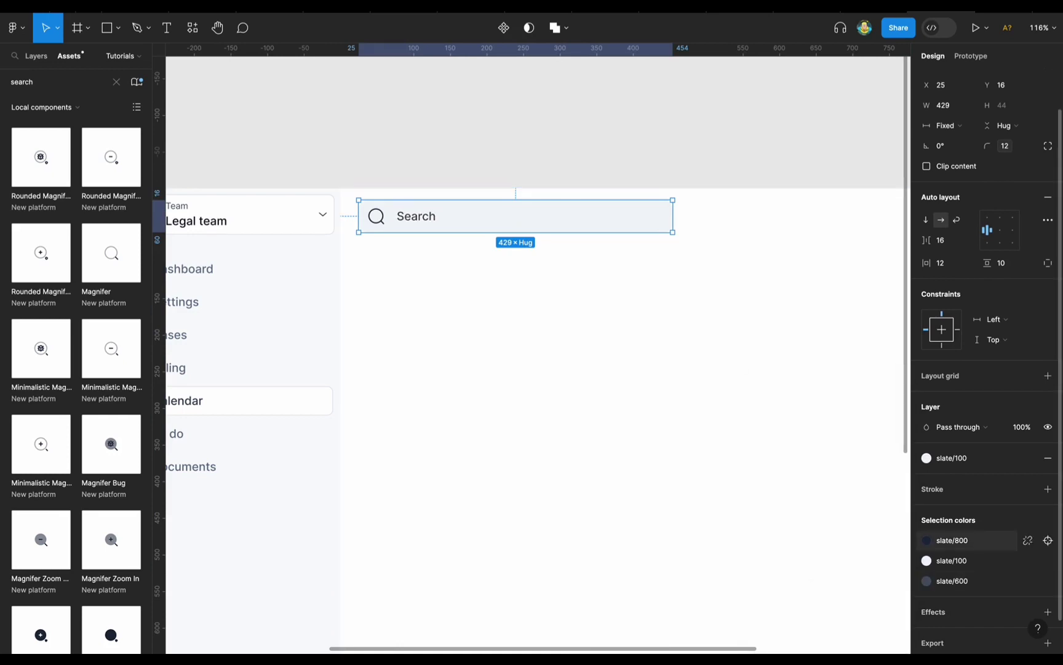
{"action": "key", "text": "Escape"}
Step: Show the layout grids again and narrow the search field to 418 to match the column edge
{"action": "scroll", "coordinate": [535, 357], "scroll_direction": "down", "scroll_amount": 5}
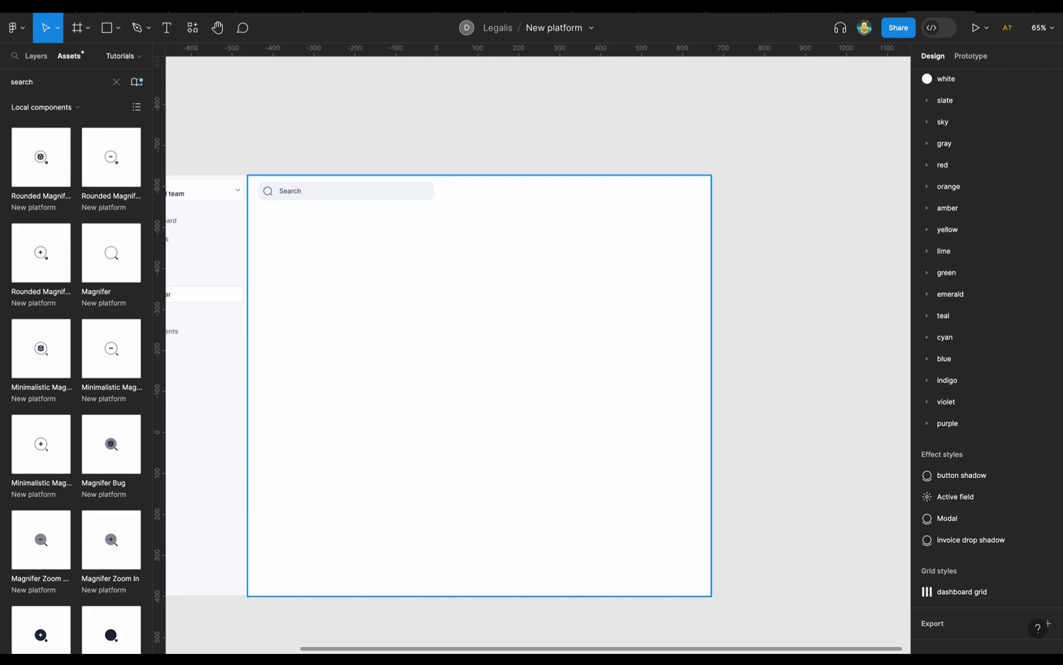
{"action": "key", "text": "ctrl+g"}
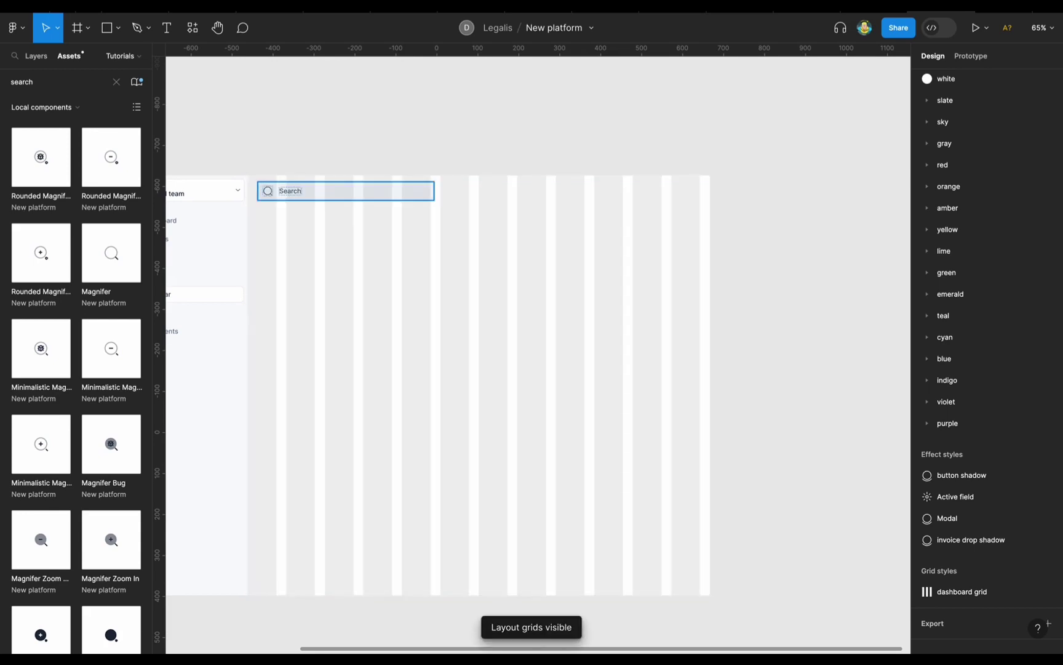
{"action": "left_click", "coordinate": [431, 191]}
{"action": "scroll", "coordinate": [438, 190], "scroll_direction": "up", "scroll_amount": 5}
{"action": "key", "text": "Escape"}
{"action": "scroll", "coordinate": [458, 162], "scroll_direction": "down", "scroll_amount": 5}
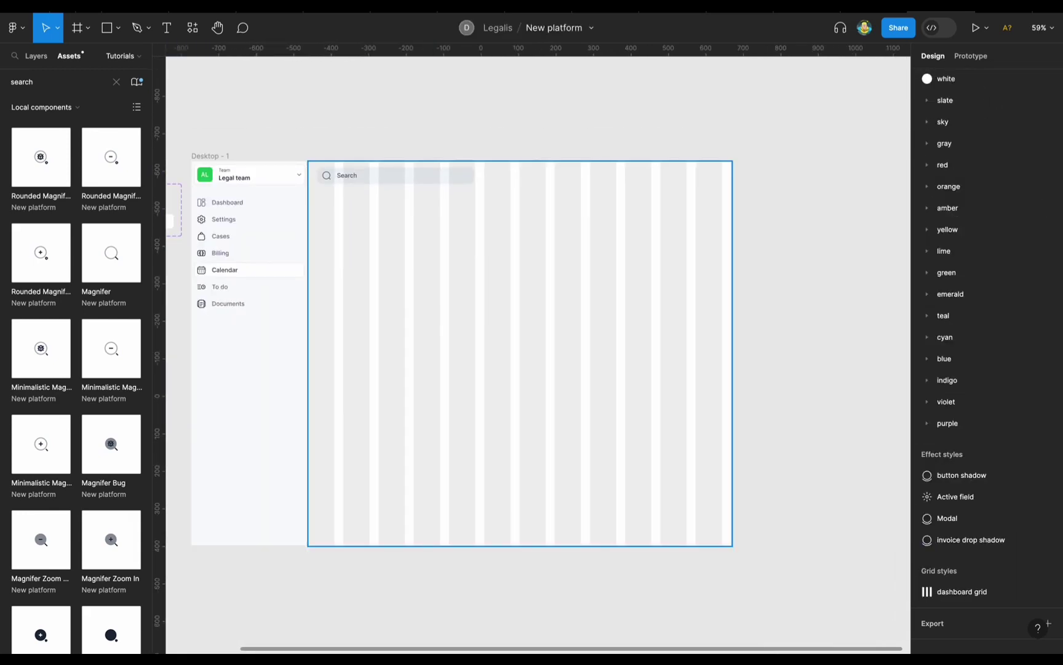
Step: Draw a 44 × 44 square level with the search field near the content frame's far end
{"action": "scroll", "coordinate": [640, 178], "scroll_direction": "up", "scroll_amount": 5}
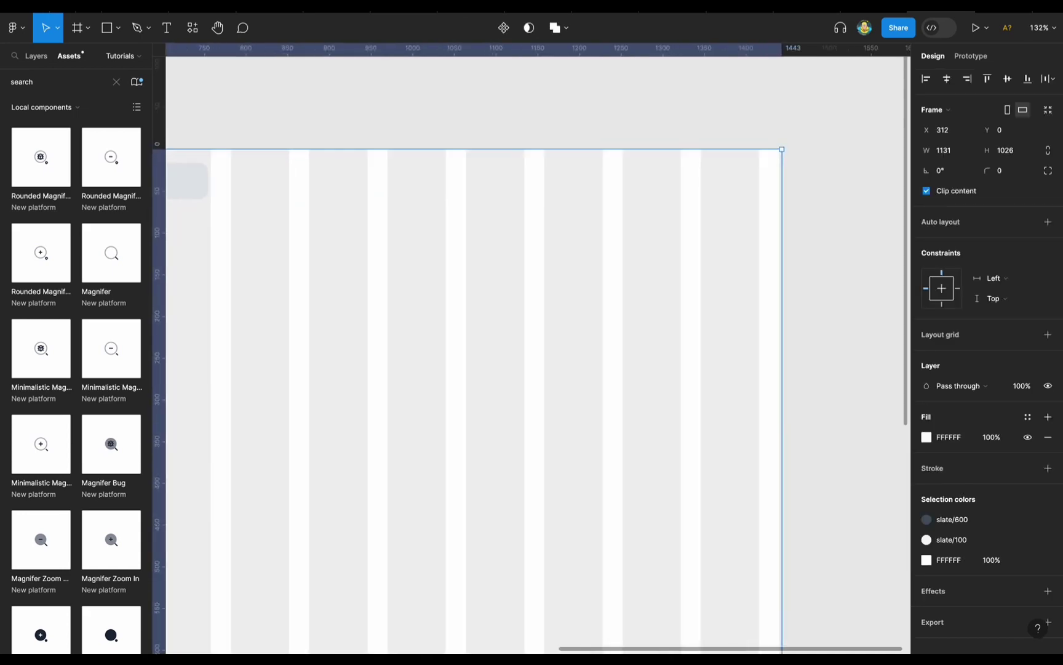
{"action": "key", "text": "r"}
{"action": "left_click_drag", "start_coordinate": [623, 165], "coordinate": [661, 195]}
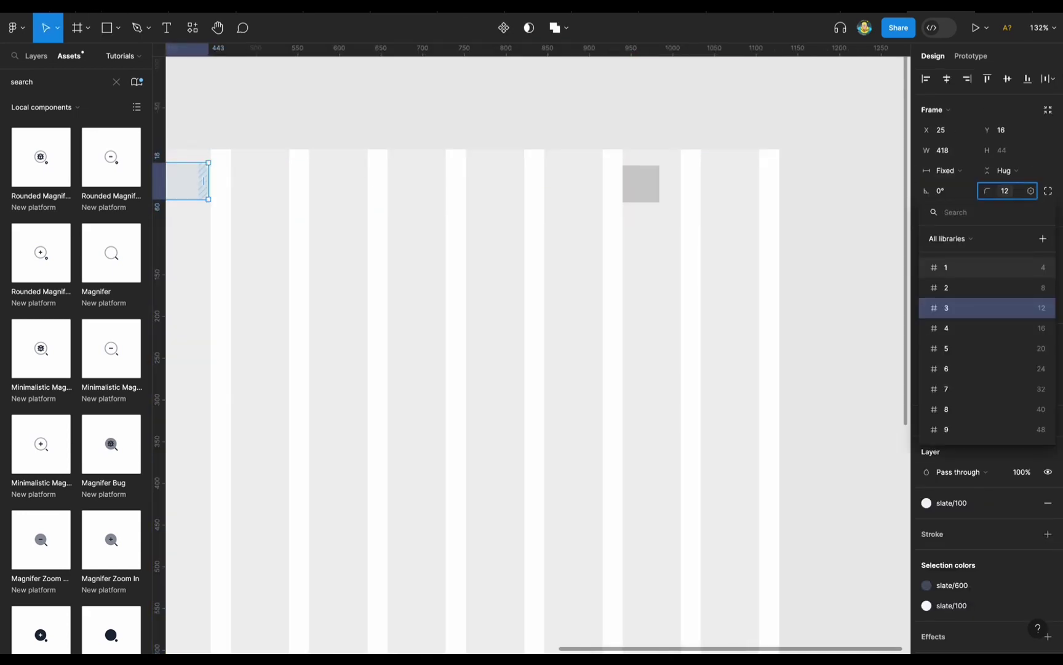
{"action": "left_click", "coordinate": [1007, 130]}
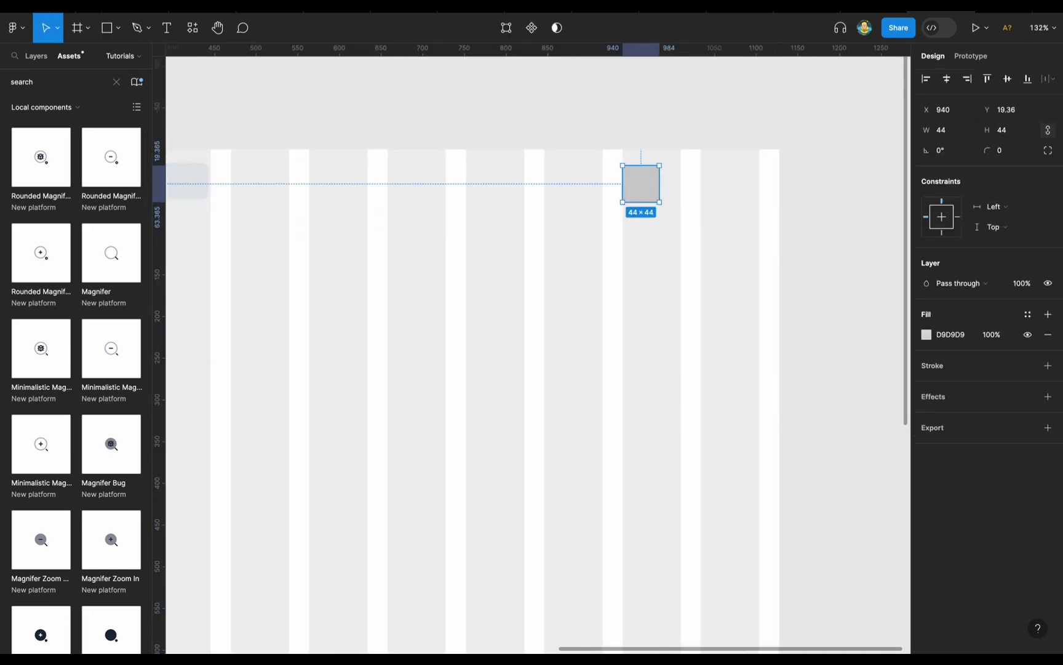
Step: Fill the square with a photo from Content Reel's "Avatars (male)" image set
{"action": "left_click", "coordinate": [192, 28]}
{"action": "left_click", "coordinate": [252, 55]}
{"action": "left_click", "coordinate": [246, 178]}
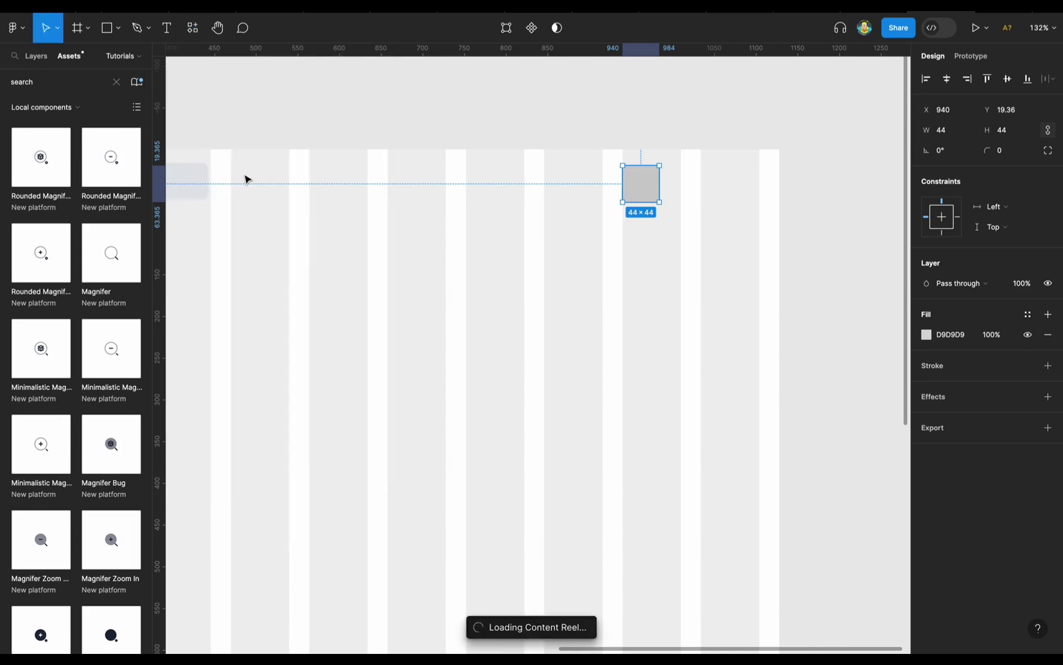
{"action": "left_click", "coordinate": [297, 113]}
{"action": "left_click", "coordinate": [277, 167]}
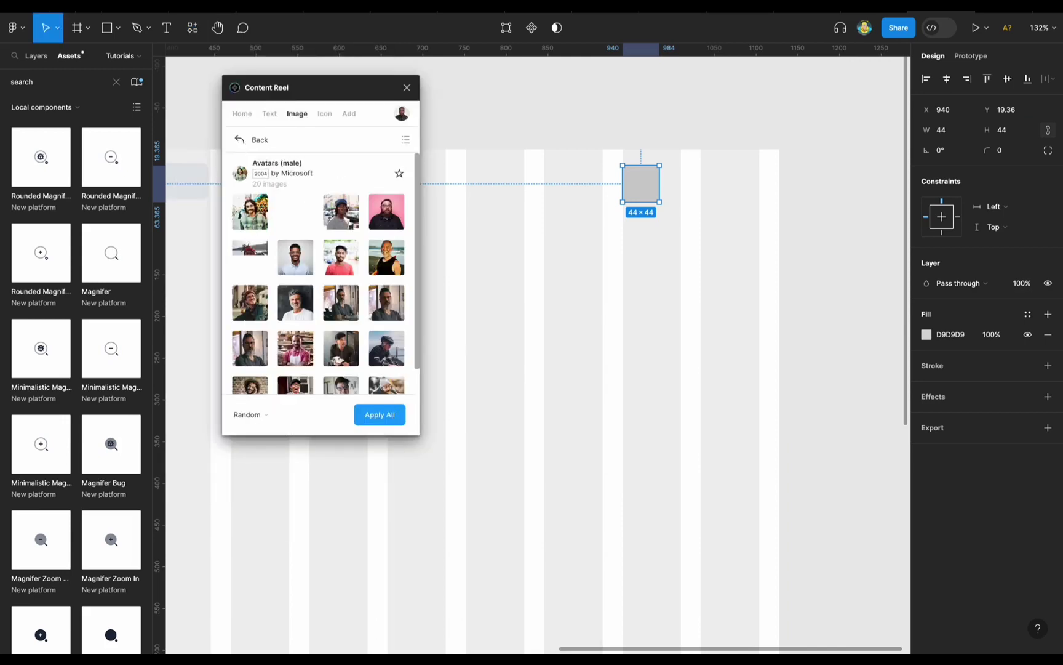
{"action": "left_click_drag", "start_coordinate": [295, 211], "coordinate": [641, 183]}
Step: Move the avatar 30 px to the right and round its corners to a radius of 50
{"action": "key", "text": "shift+Right"}
{"action": "key", "text": "shift+Right"}
{"action": "key", "text": "shift+Right"}
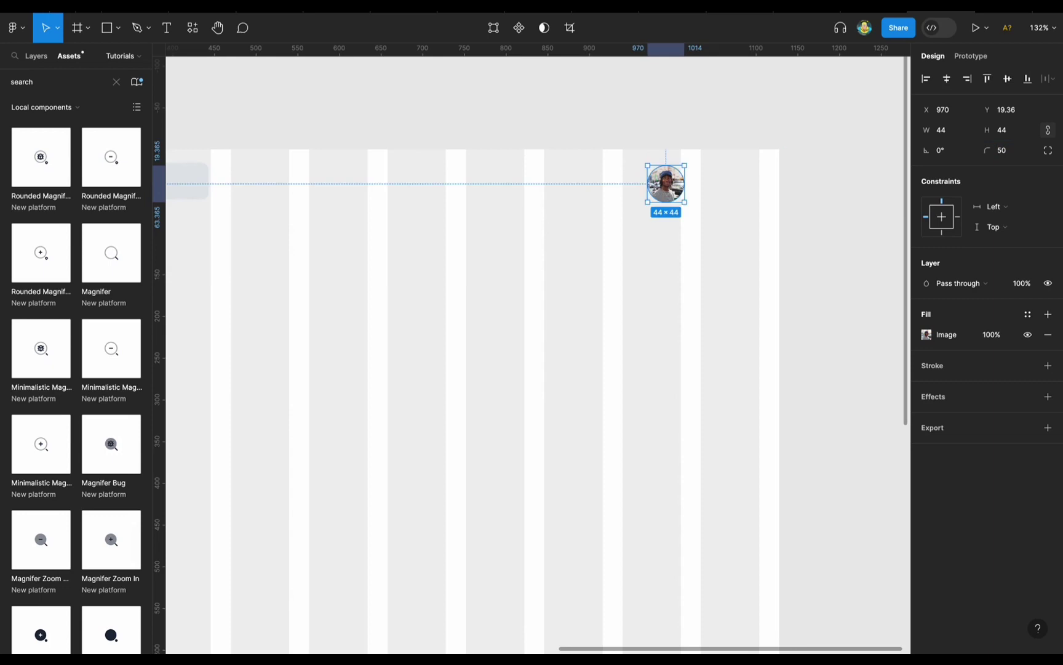
Step: Add the person's full name as text beside the avatar and a copy below it reading "Head of legal"
{"action": "scroll", "coordinate": [663, 192], "scroll_direction": "down", "scroll_amount": 5}
{"action": "key", "text": "t"}
{"action": "left_click", "coordinate": [710, 189]}
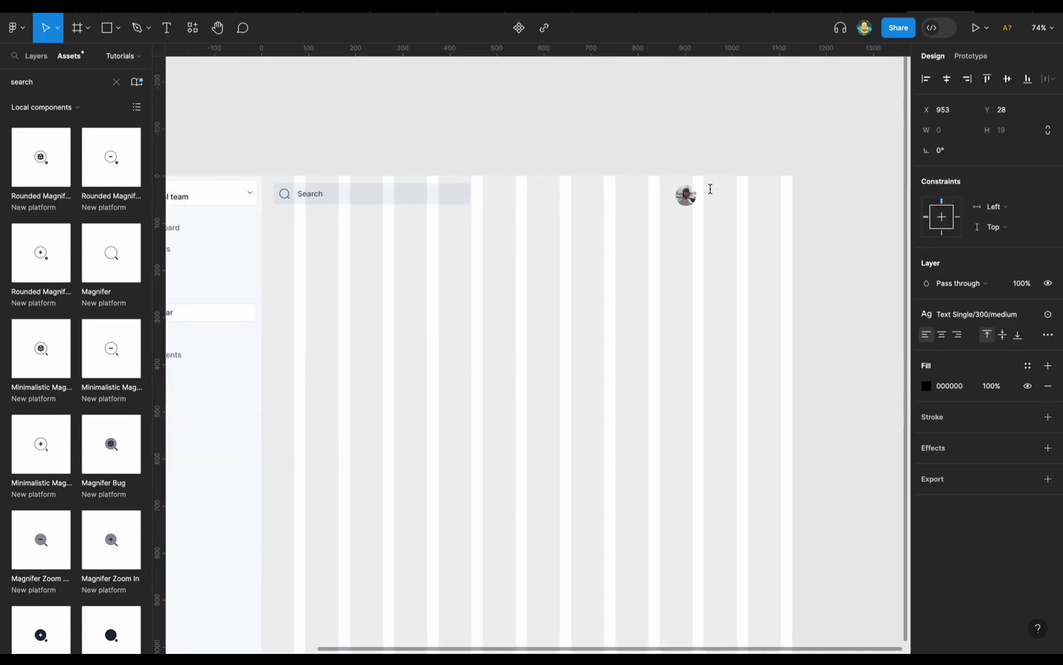
{"action": "scroll", "coordinate": [728, 193], "scroll_direction": "up", "scroll_amount": 3}
{"action": "left_click_drag", "start_coordinate": [758, 201], "coordinate": [758, 219]}
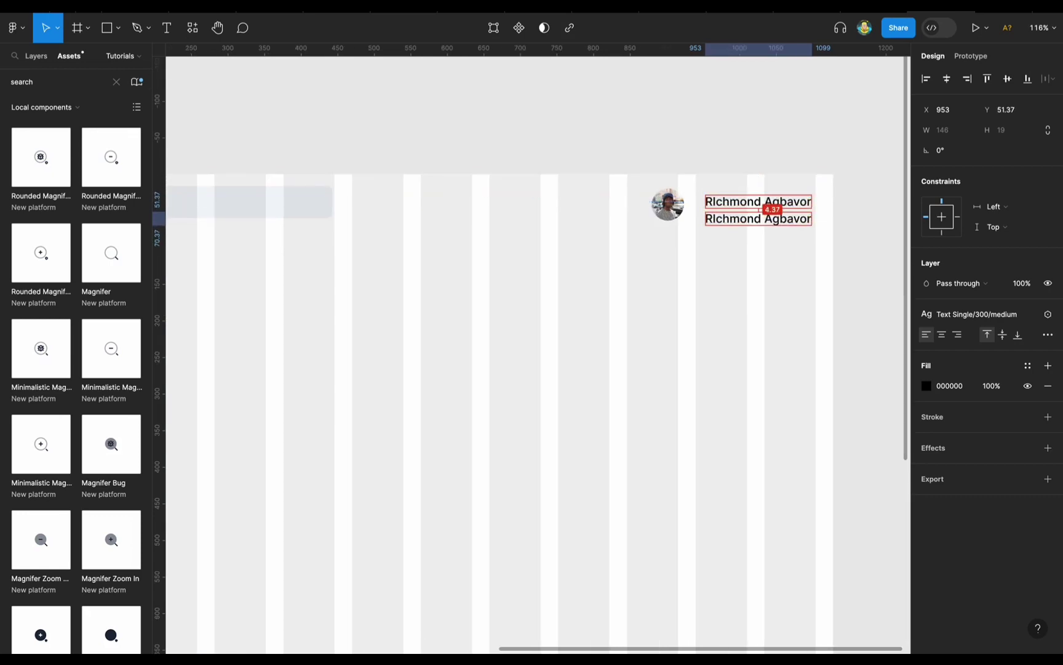
{"action": "double_click", "coordinate": [743, 219]}
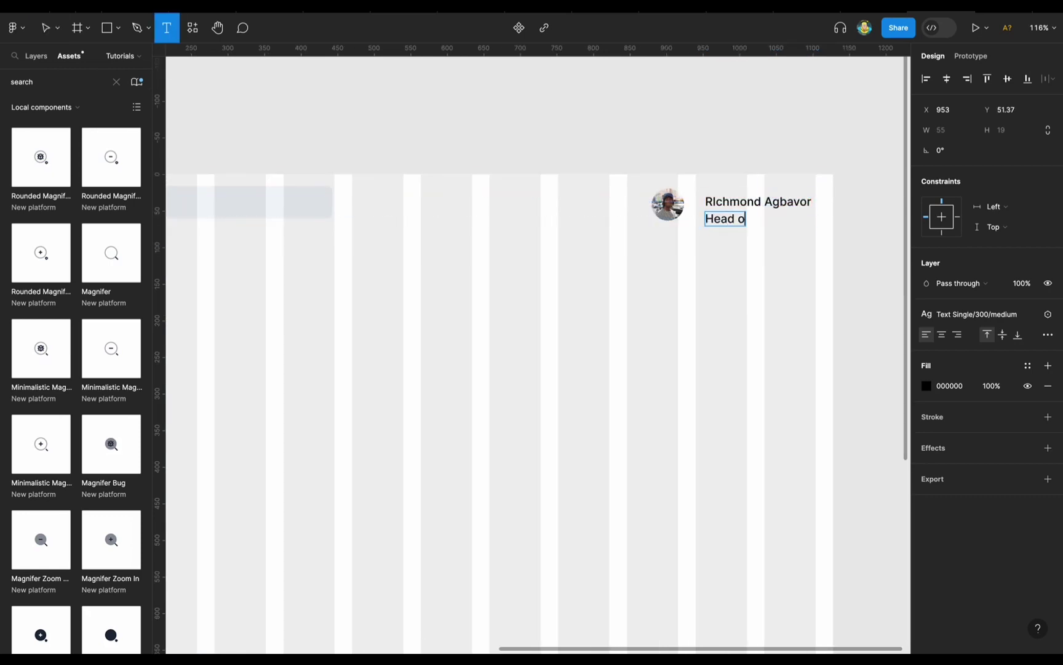
{"action": "key", "text": "Escape"}
Step: Apply the Text Single/100/regular style to the "Head of legal" text
{"action": "left_click", "coordinate": [976, 314]}
{"action": "left_click", "coordinate": [977, 314]}
{"action": "left_click", "coordinate": [977, 313]}
{"action": "left_click", "coordinate": [977, 519]}
{"action": "left_click", "coordinate": [977, 314]}
{"action": "left_click", "coordinate": [977, 314]}
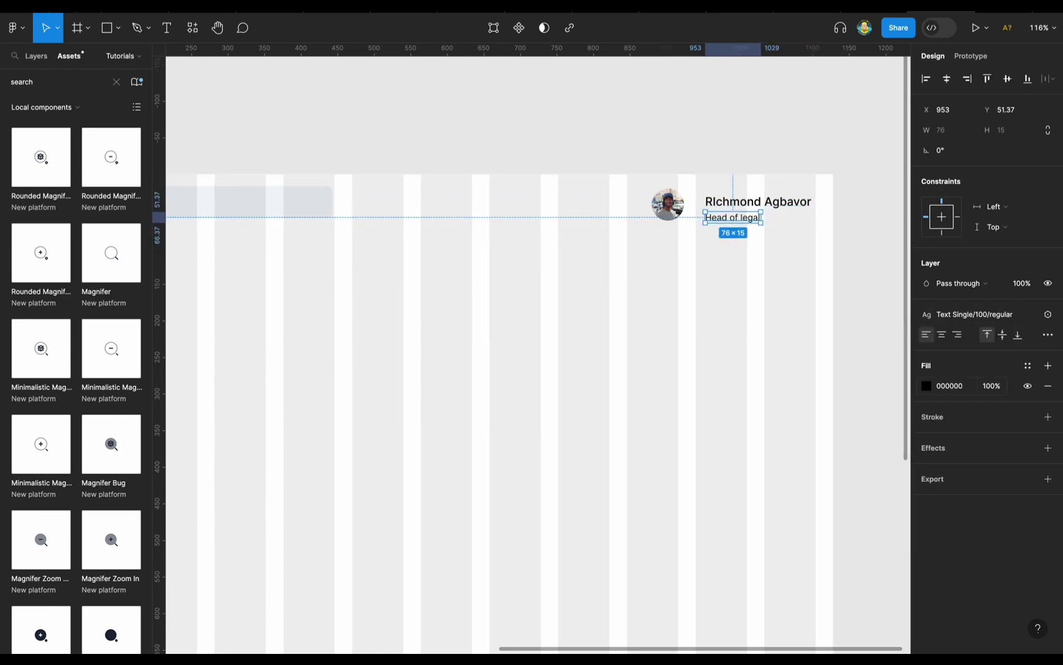
Step: Colour the "Head of legal" text slate/600 and the full name slate/800
{"action": "left_click", "coordinate": [1028, 365]}
{"action": "scroll", "coordinate": [861, 553], "scroll_direction": "down", "scroll_amount": 1}
{"action": "left_click", "coordinate": [861, 560]}
{"action": "left_click", "coordinate": [758, 201]}
{"action": "left_click", "coordinate": [1028, 365]}
{"action": "left_click", "coordinate": [830, 504]}
Step: Stack the name and role in an auto layout, then combine them with the avatar using a gap of 12
{"action": "left_click", "coordinate": [723, 217], "text": "shift"}
{"action": "key", "text": "shift+a"}
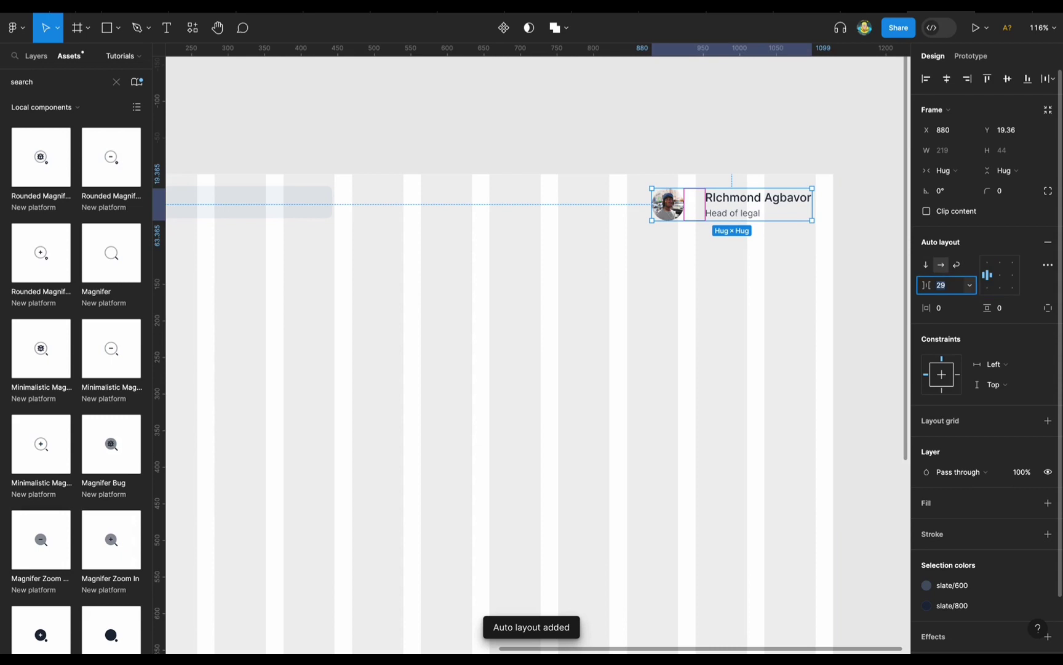
{"action": "key", "text": "Escape"}
{"action": "left_click", "coordinate": [726, 203]}
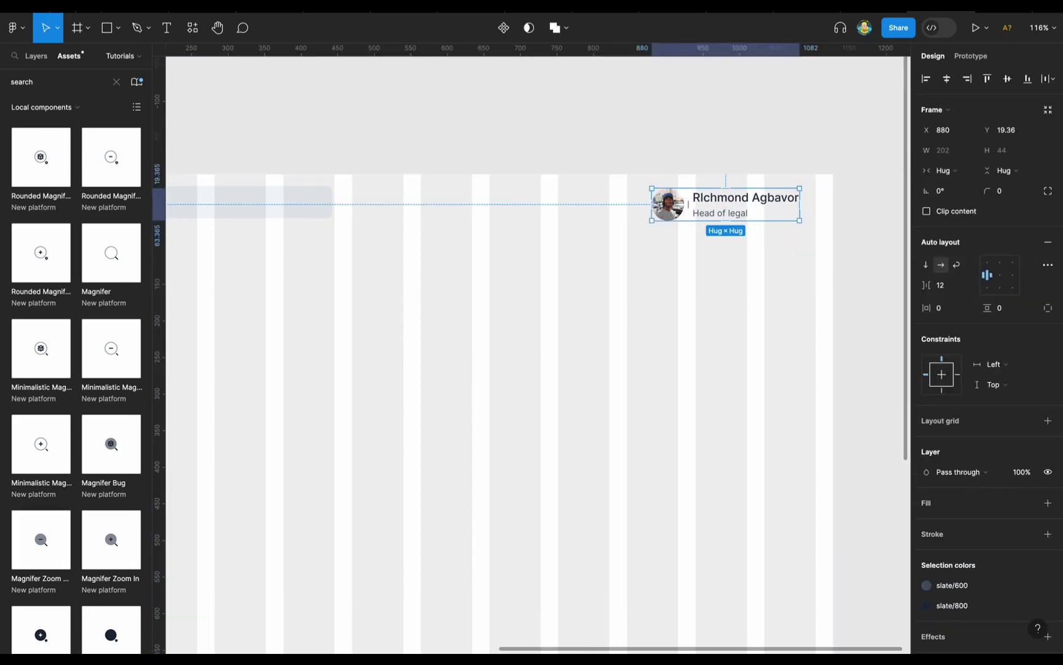
Step: Wrap the search field and profile block in one auto layout row with Auto spacing, stretched to the last grid column
{"action": "left_click", "coordinate": [249, 202], "text": "shift"}
{"action": "key", "text": "shift+a"}
{"action": "scroll", "coordinate": [532, 308], "scroll_direction": "down", "scroll_amount": 3}
{"action": "left_click", "coordinate": [942, 285]}
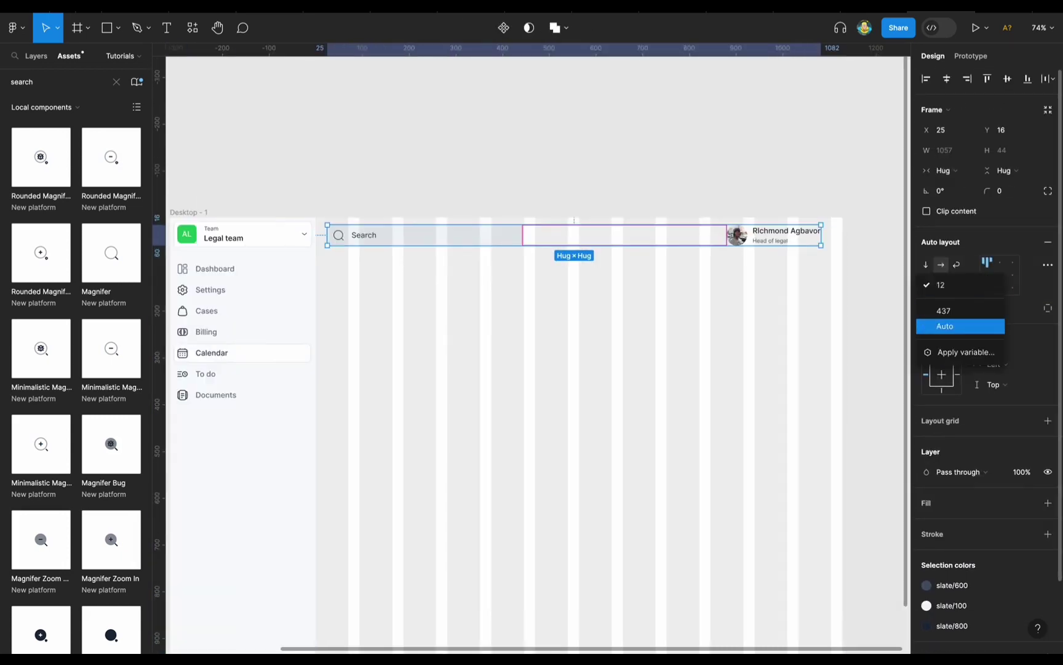
{"action": "left_click", "coordinate": [947, 325]}
{"action": "key", "text": "Escape"}
Step: Hide the name and role block beside the avatar
{"action": "left_click", "coordinate": [784, 235]}
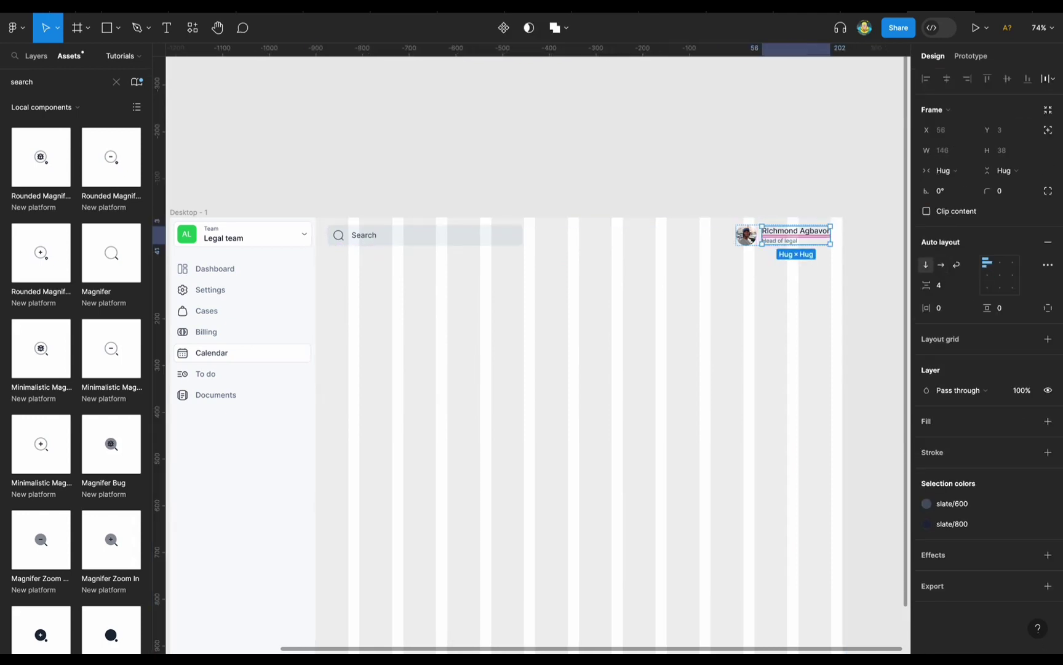
{"action": "key", "text": "alt+1"}
{"action": "key", "text": "ctrl+shift+h"}
{"action": "key", "text": "Escape"}
{"action": "scroll", "coordinate": [539, 350], "scroll_direction": "down", "scroll_amount": 1}
{"action": "scroll", "coordinate": [679, 131], "scroll_direction": "down", "scroll_amount": 2}
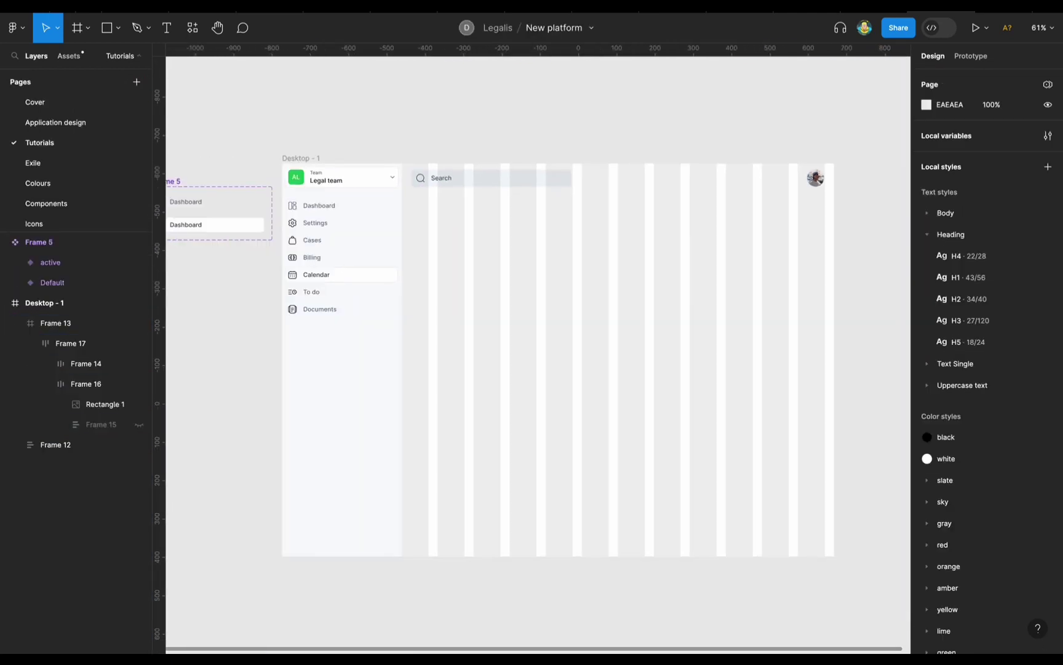
Step: Add the text "Calendar" below the search field as the page title
{"action": "left_click", "coordinate": [497, 200]}
{"action": "key", "text": "t"}
{"action": "left_click", "coordinate": [497, 200]}
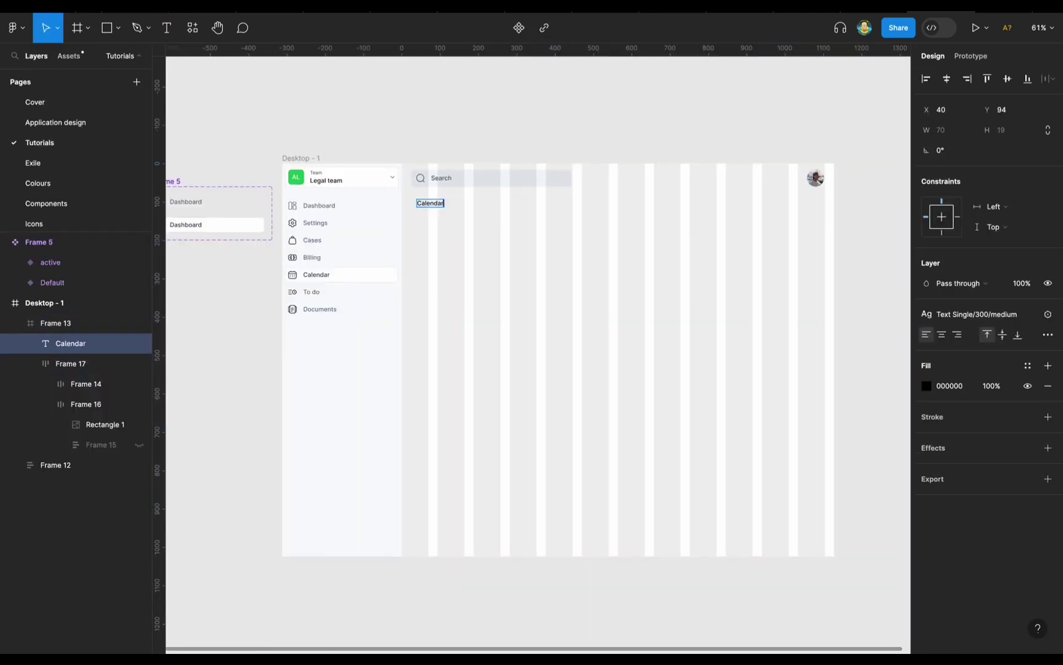
Step: Apply the Heading/H4 text style to the Calendar title and place it 16 below the search field, aligned with its left edge
{"action": "key", "text": "Escape"}
{"action": "left_click", "coordinate": [977, 314]}
{"action": "left_click", "coordinate": [960, 413]}
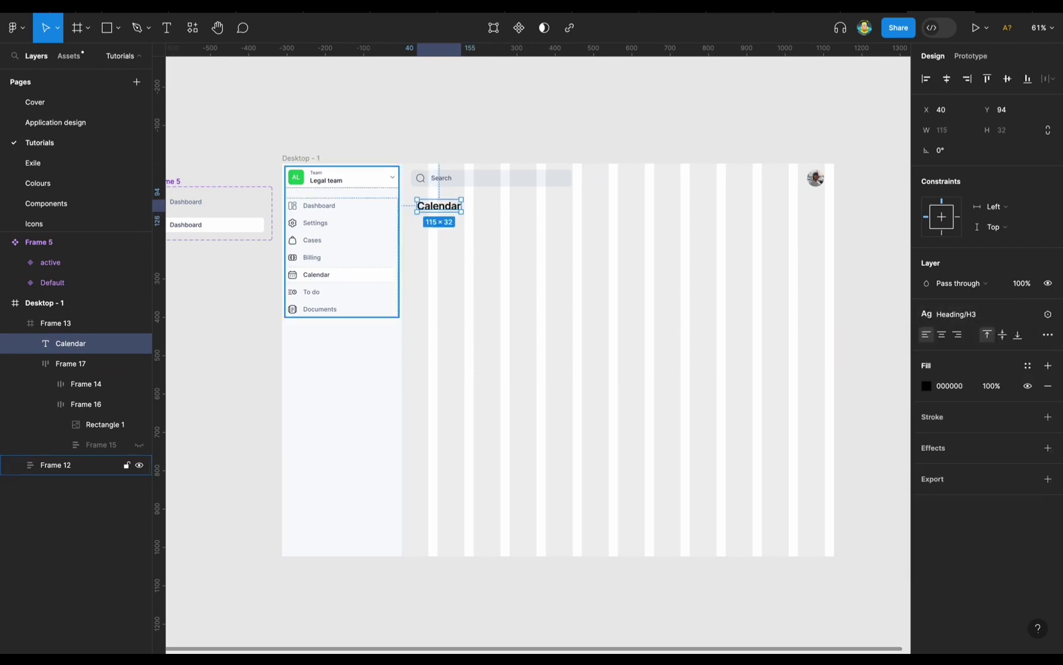
{"action": "left_click", "coordinate": [977, 314]}
{"action": "left_click", "coordinate": [960, 425]}
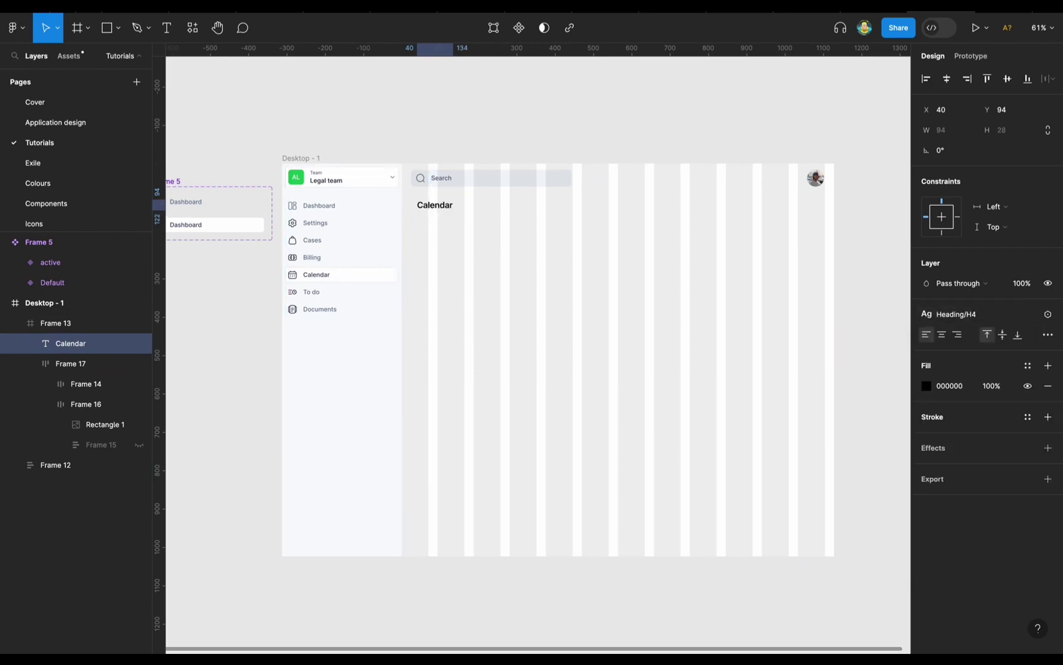
{"action": "scroll", "coordinate": [392, 181], "scroll_direction": "up", "scroll_amount": 5}
{"action": "left_click", "coordinate": [70, 363], "text": "shift"}
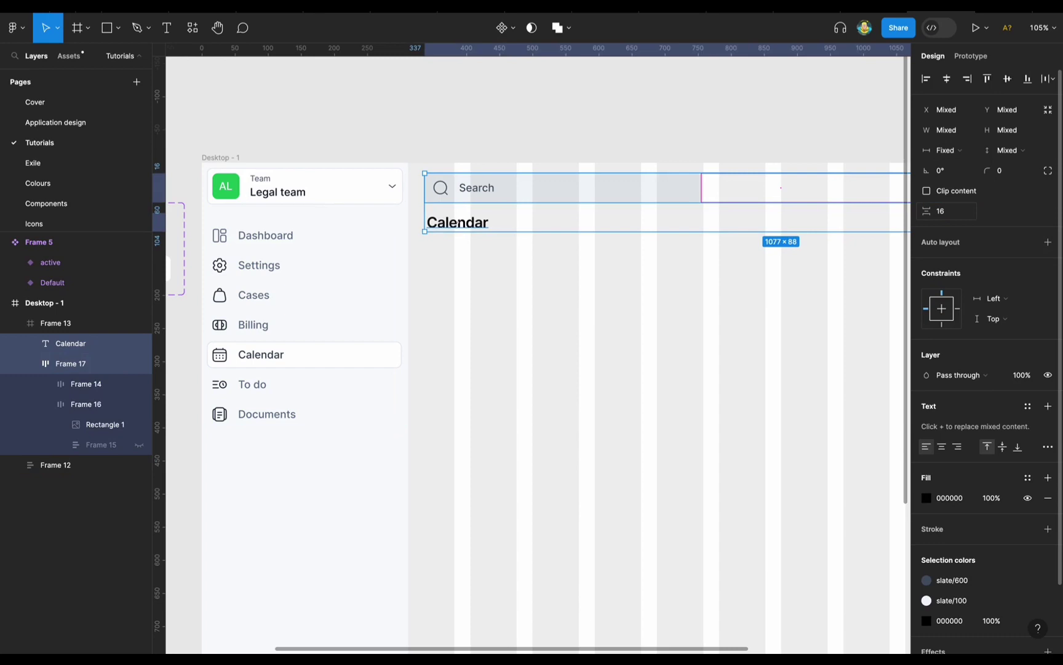
Step: Duplicate the search field into the Calendar title's row and change the copy's label to "Add event"
{"action": "left_click", "coordinate": [55, 323]}
{"action": "key", "text": "shift+2"}
{"action": "left_click_drag", "start_coordinate": [369, 257], "coordinate": [631, 280]}
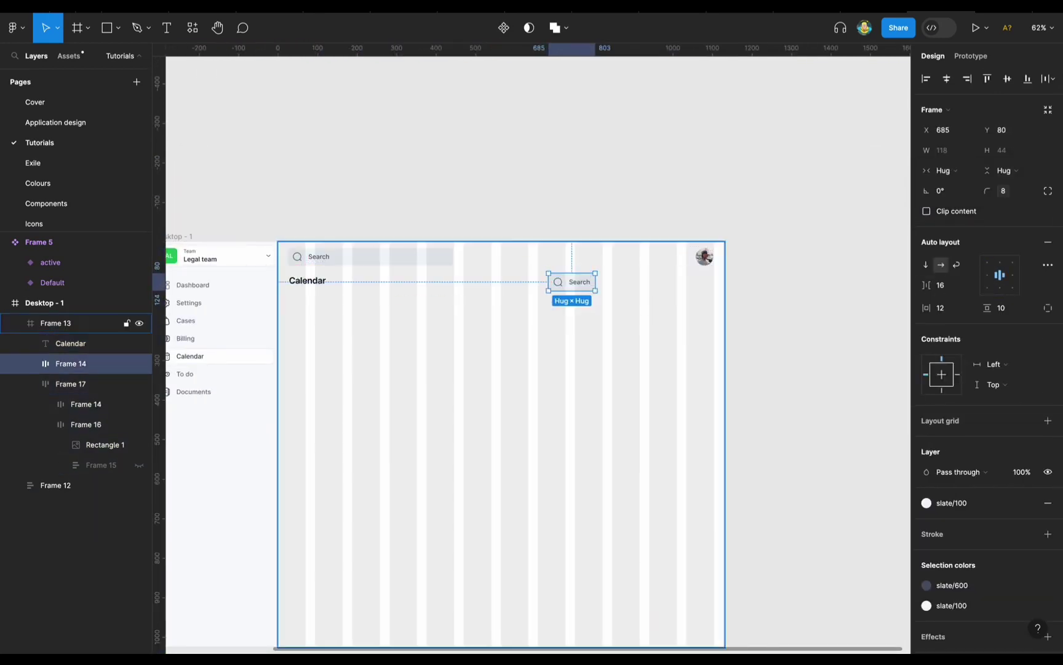
{"action": "double_click", "coordinate": [579, 282]}
{"action": "type", "text": "Add event"}
Step: Swap the Add event button's magnifier icon for an Add Circle icon and colour the icon white
{"action": "left_click", "coordinate": [559, 282]}
{"action": "left_click", "coordinate": [1009, 242]}
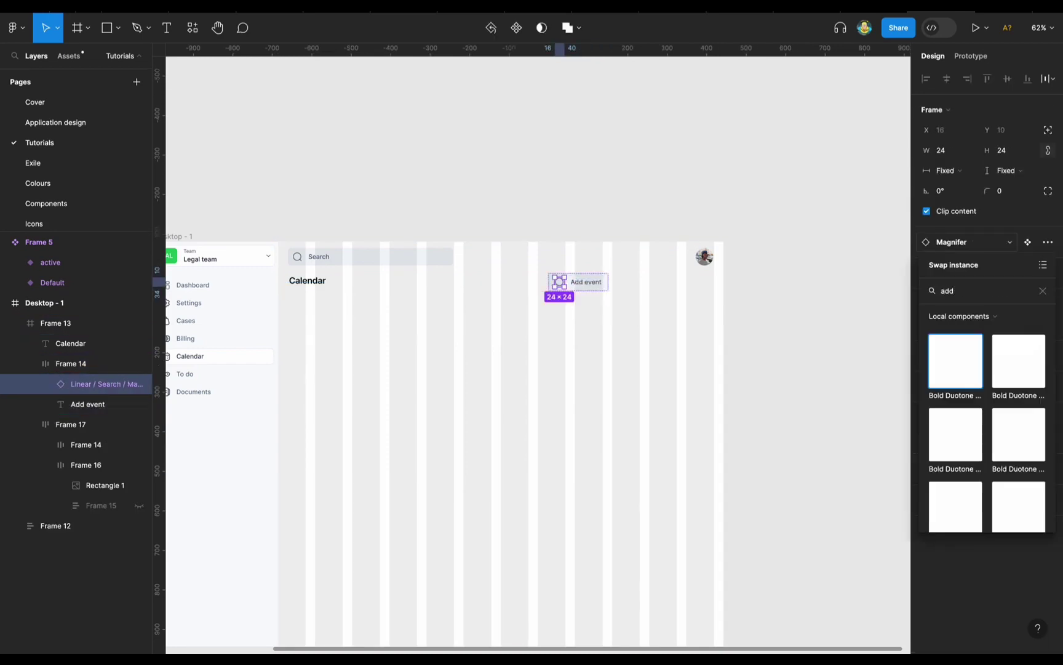
{"action": "scroll", "coordinate": [988, 431], "scroll_direction": "down", "scroll_amount": 5}
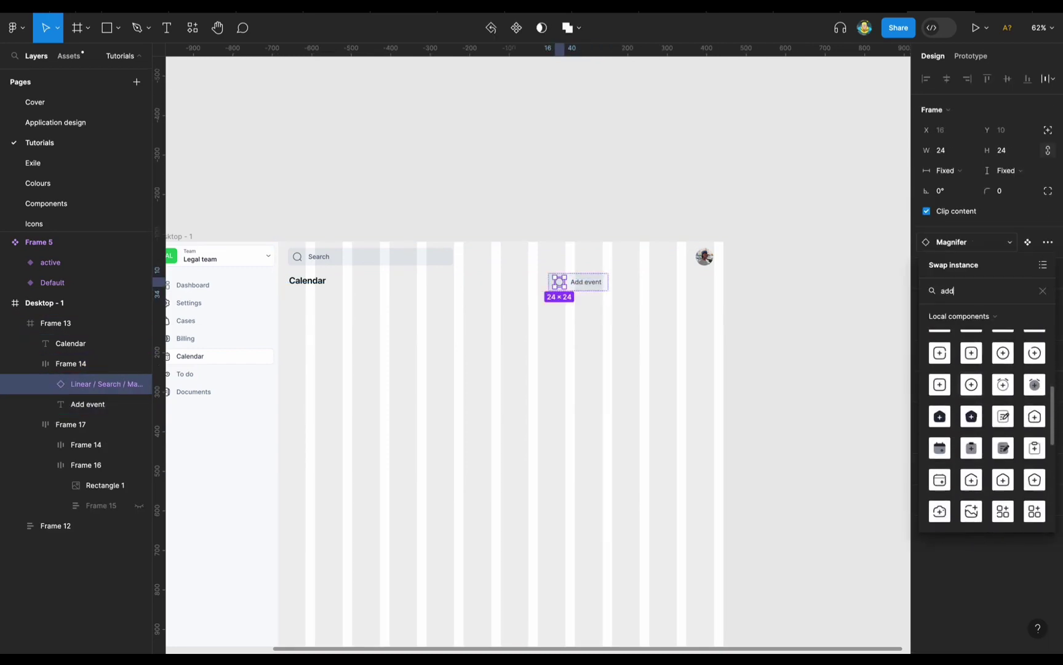
{"action": "left_click", "coordinate": [972, 414]}
{"action": "left_click", "coordinate": [927, 458]}
{"action": "left_click", "coordinate": [794, 484]}
{"action": "left_click", "coordinate": [927, 437]}
{"action": "left_click", "coordinate": [794, 468]}
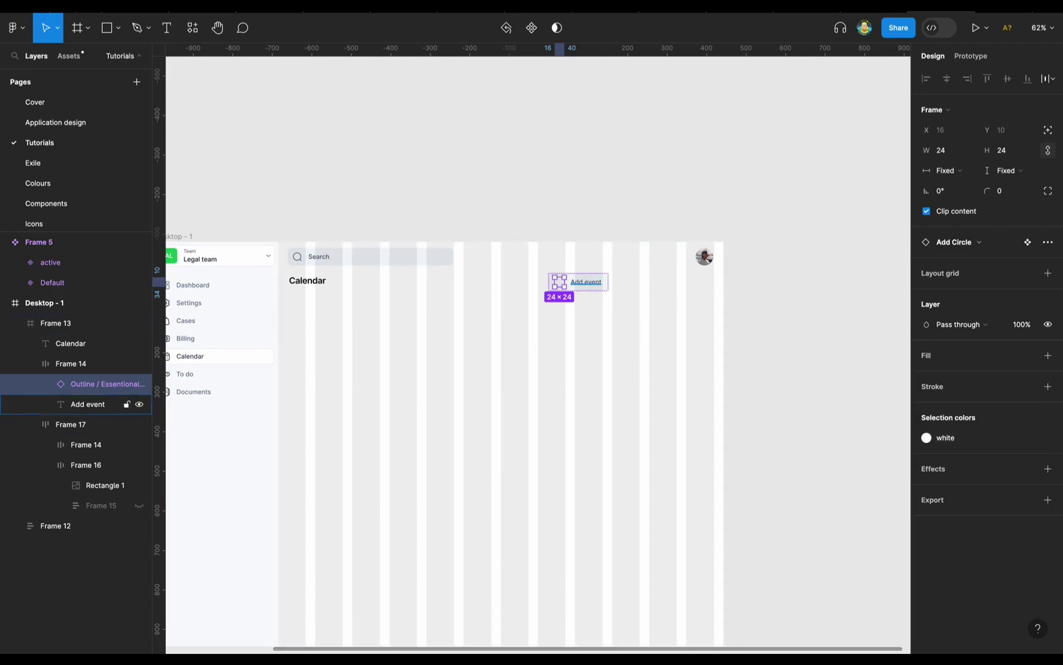
Step: Give the Add event button a blue/800 fill and white label, and move it to the last grid column
{"action": "left_click", "coordinate": [71, 363]}
{"action": "scroll", "coordinate": [985, 431], "scroll_direction": "down", "scroll_amount": 1}
{"action": "left_click", "coordinate": [927, 480]}
{"action": "type", "text": "blue"}
{"action": "left_click", "coordinate": [794, 628]}
{"action": "left_click", "coordinate": [927, 603]}
{"action": "left_click", "coordinate": [794, 486]}
{"action": "left_click_drag", "start_coordinate": [578, 282], "coordinate": [637, 281]}
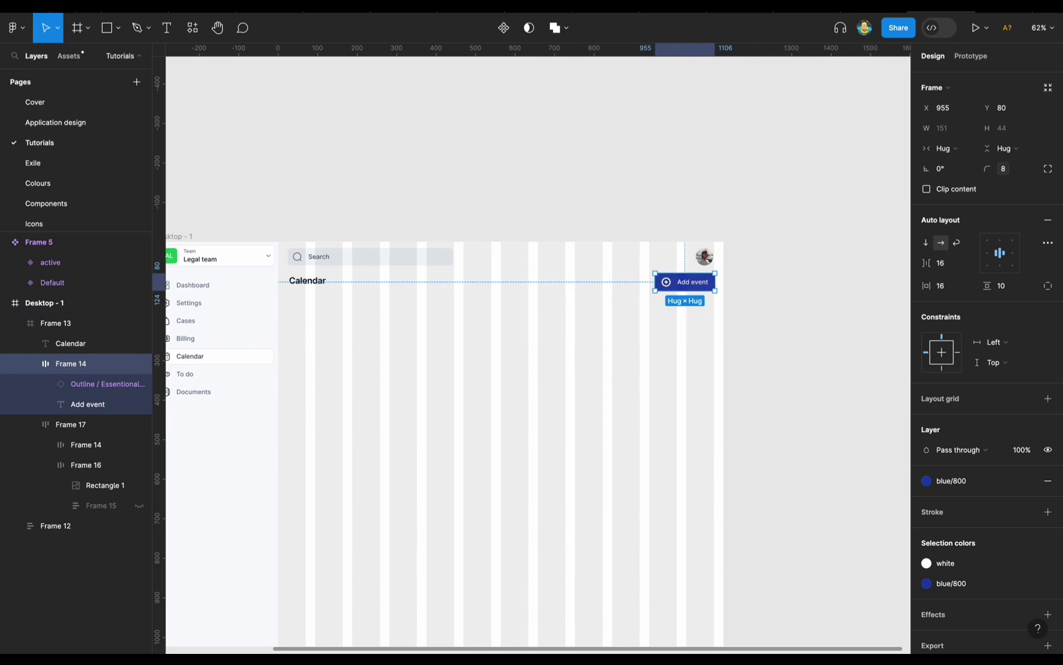
Step: Swap the button's icon for the Linear Add Circle outlined in white and set the button's fill to blue/700
{"action": "scroll", "coordinate": [635, 298], "scroll_direction": "up", "scroll_amount": 3}
{"action": "left_click", "coordinate": [706, 261]}
{"action": "left_click", "coordinate": [1010, 241]}
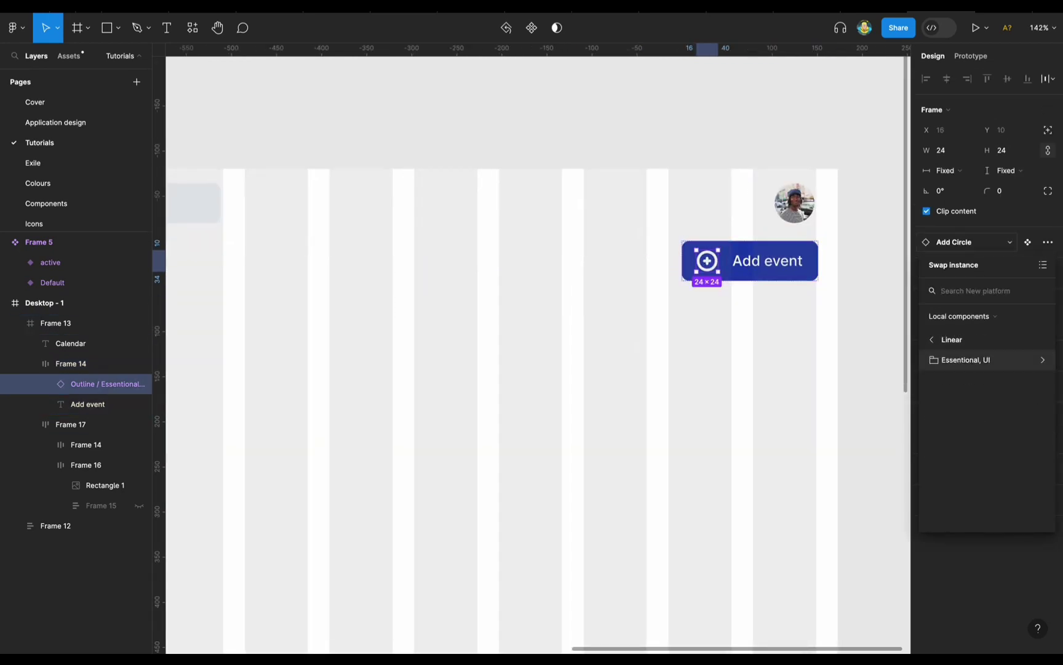
{"action": "left_click", "coordinate": [984, 359]}
{"action": "left_click", "coordinate": [973, 397]}
{"action": "scroll", "coordinate": [855, 244], "scroll_direction": "up", "scroll_amount": 4}
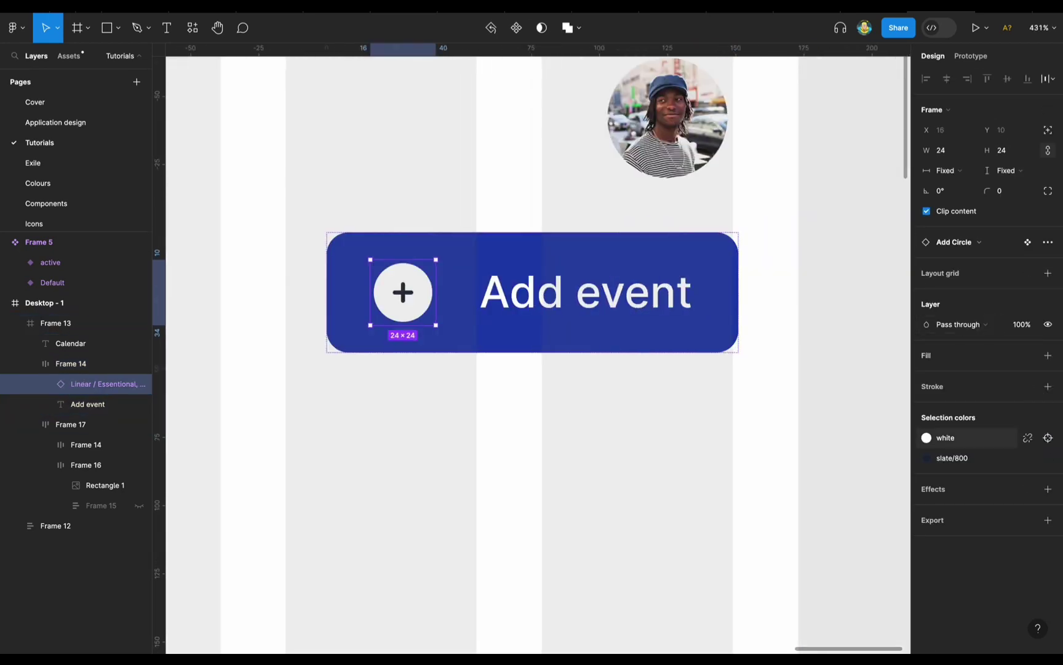
{"action": "scroll", "coordinate": [424, 390], "scroll_direction": "down", "scroll_amount": 5}
{"action": "left_click", "coordinate": [927, 502]}
{"action": "left_click", "coordinate": [795, 537]}
Step: Wrap the Calendar title and Add event button in an auto layout row and reduce the button's padding
{"action": "scroll", "coordinate": [529, 369], "scroll_direction": "down", "scroll_amount": 3}
{"action": "left_click", "coordinate": [70, 343], "text": "shift"}
{"action": "key", "text": "shift+a"}
{"action": "scroll", "coordinate": [530, 370], "scroll_direction": "up", "scroll_amount": 4}
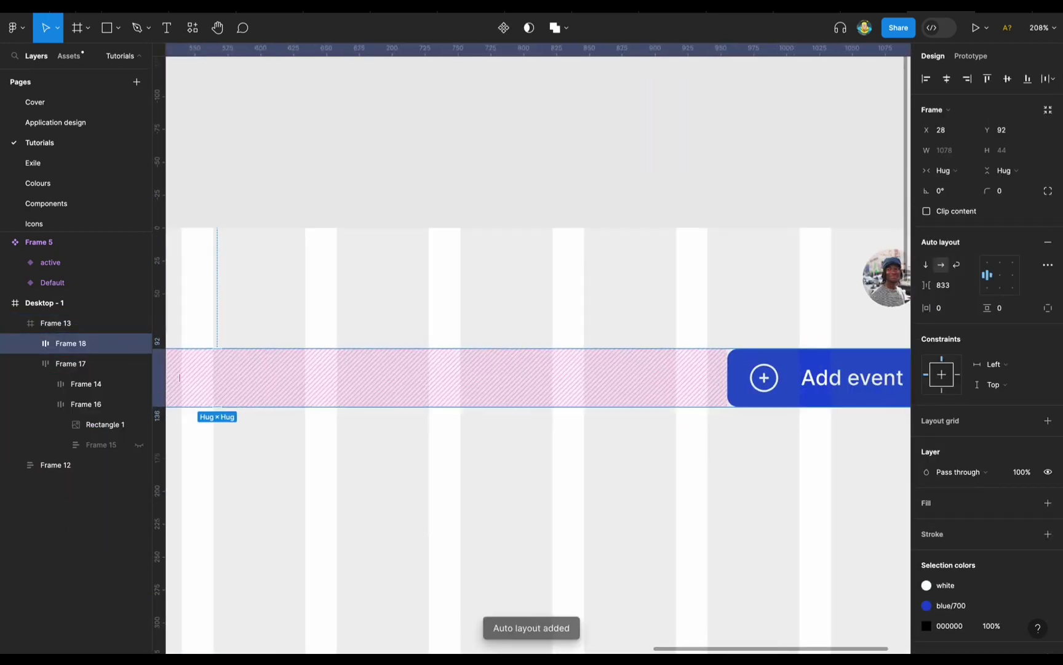
{"action": "key", "text": "Return"}
{"action": "key", "text": "Escape"}
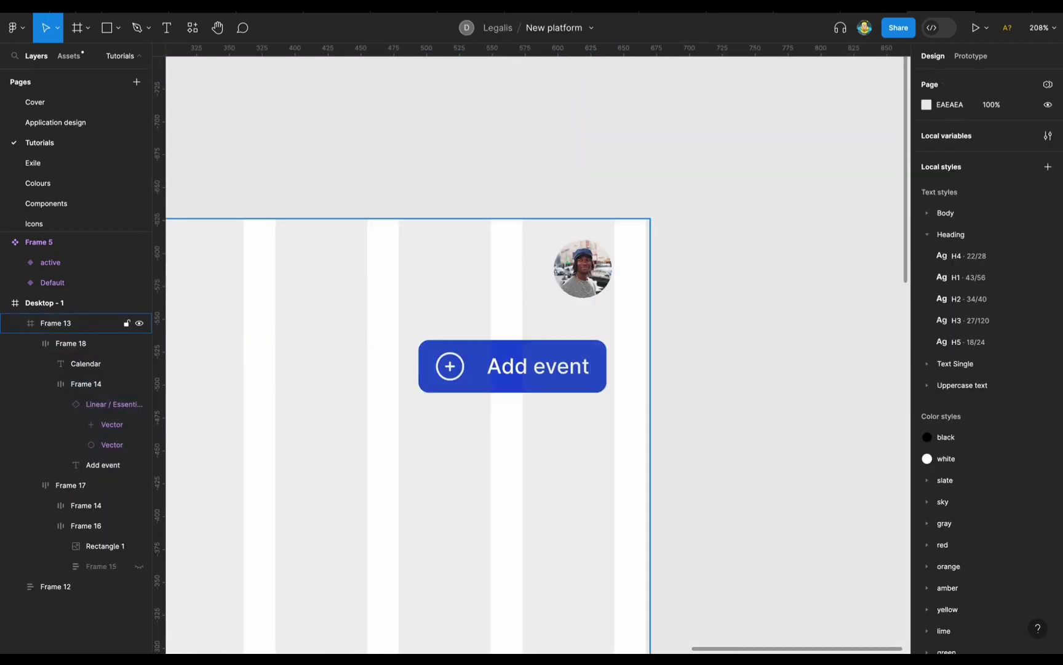
Step: Set the title row's spacing to Auto, place it 24 below the header row and extend its left edge
{"action": "left_click", "coordinate": [71, 344]}
{"action": "left_click", "coordinate": [945, 283]}
{"action": "left_click", "coordinate": [937, 301]}
{"action": "scroll", "coordinate": [468, 369], "scroll_direction": "down", "scroll_amount": 5}
{"action": "left_click", "coordinate": [71, 485], "text": "shift"}
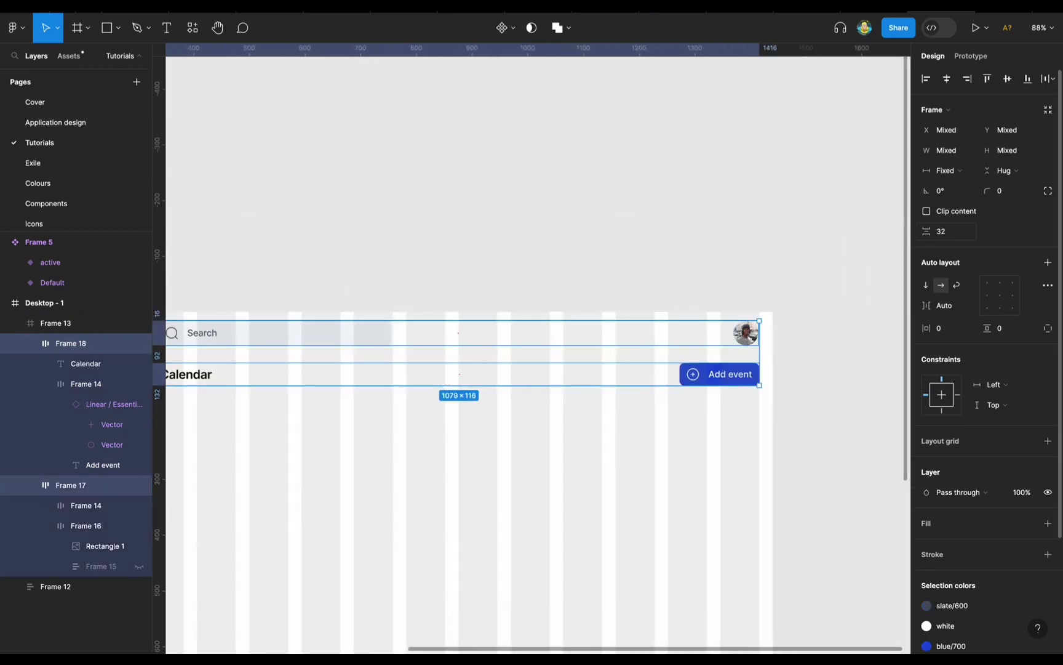
{"action": "scroll", "coordinate": [529, 369], "scroll_direction": "left", "scroll_amount": 2}
{"action": "scroll", "coordinate": [530, 369], "scroll_direction": "up", "scroll_amount": 4}
{"action": "left_click_drag", "start_coordinate": [266, 272], "coordinate": [254, 272]}
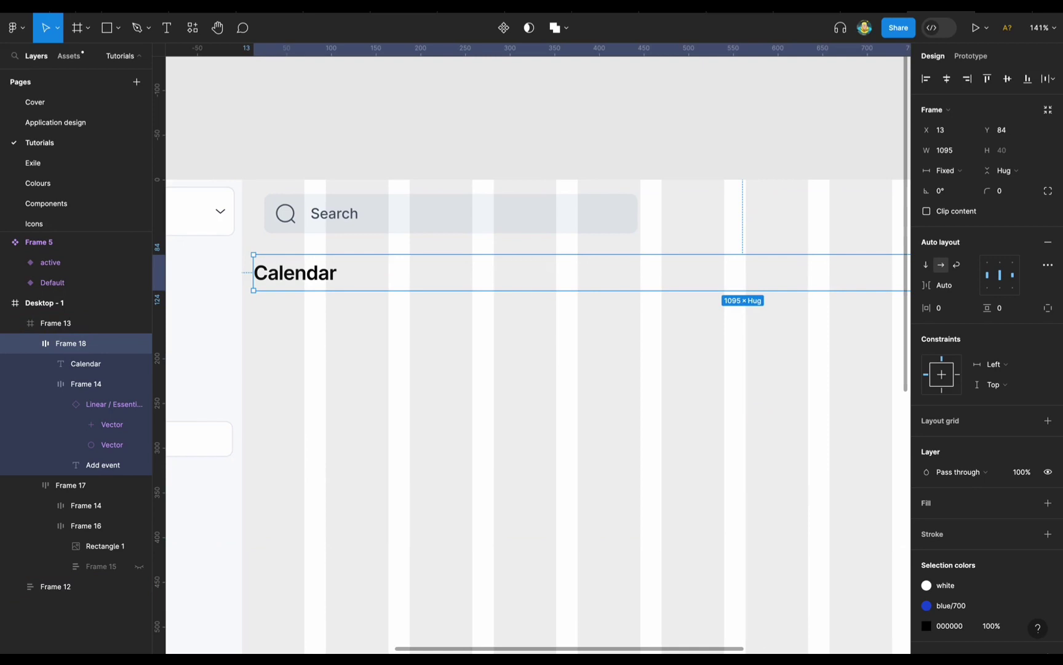
Step: Set the content frame's width to 1128 and fit the title row to the last column's edge
{"action": "left_click", "coordinate": [55, 323]}
{"action": "scroll", "coordinate": [538, 369], "scroll_direction": "right", "scroll_amount": 10}
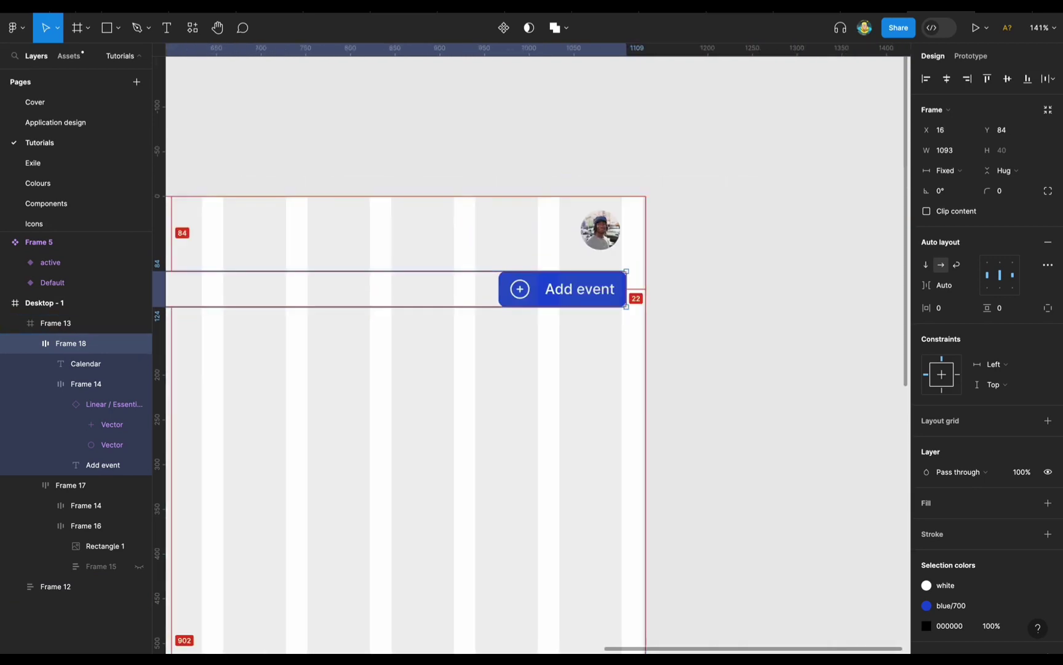
{"action": "key", "text": "Escape"}
{"action": "left_click", "coordinate": [71, 342]}
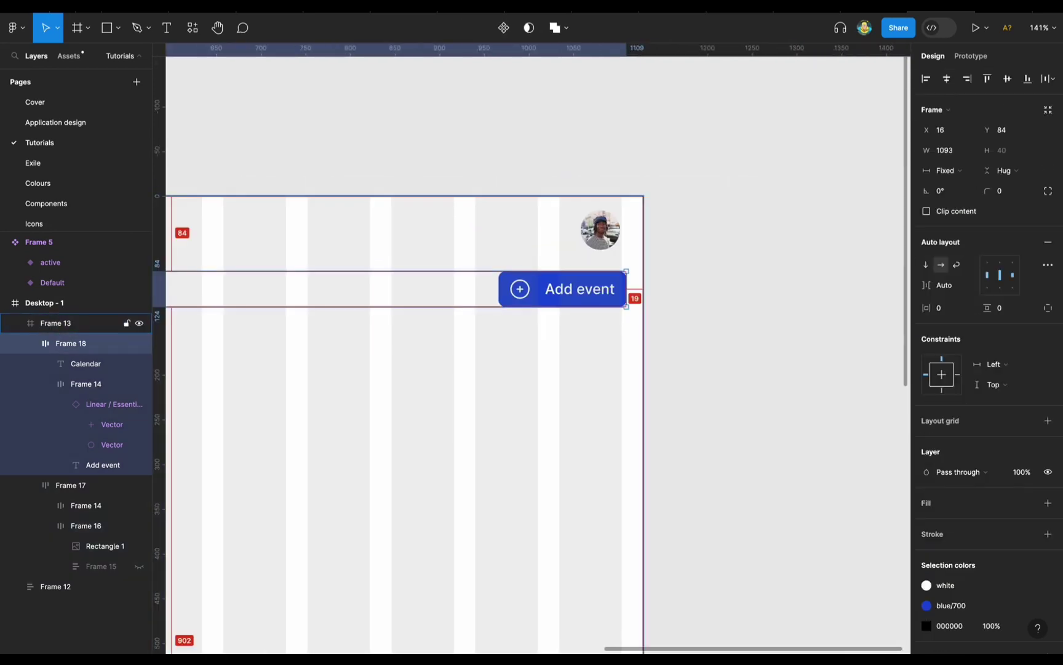
{"action": "scroll", "coordinate": [620, 282], "scroll_direction": "up", "scroll_amount": 5}
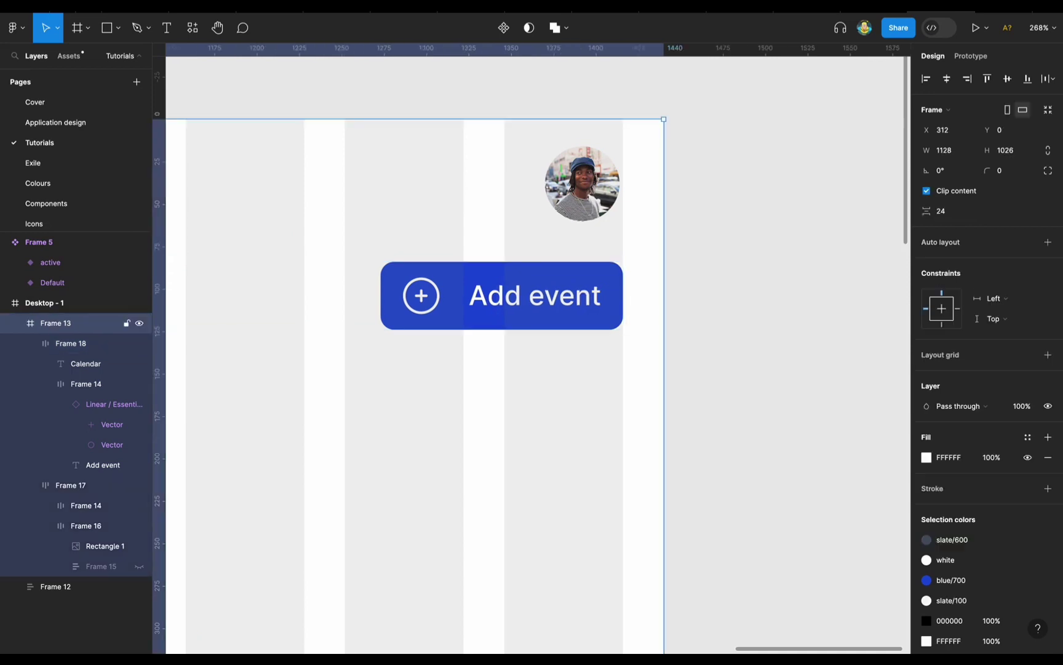
Step: Align the left edges of the header row and the title row at X 24
{"action": "scroll", "coordinate": [538, 356], "scroll_direction": "down", "scroll_amount": 5}
{"action": "scroll", "coordinate": [539, 356], "scroll_direction": "left", "scroll_amount": 10}
{"action": "scroll", "coordinate": [615, 185], "scroll_direction": "up", "scroll_amount": 4}
{"action": "left_click", "coordinate": [616, 139]}
{"action": "left_click_drag", "start_coordinate": [491, 139], "coordinate": [486, 140]}
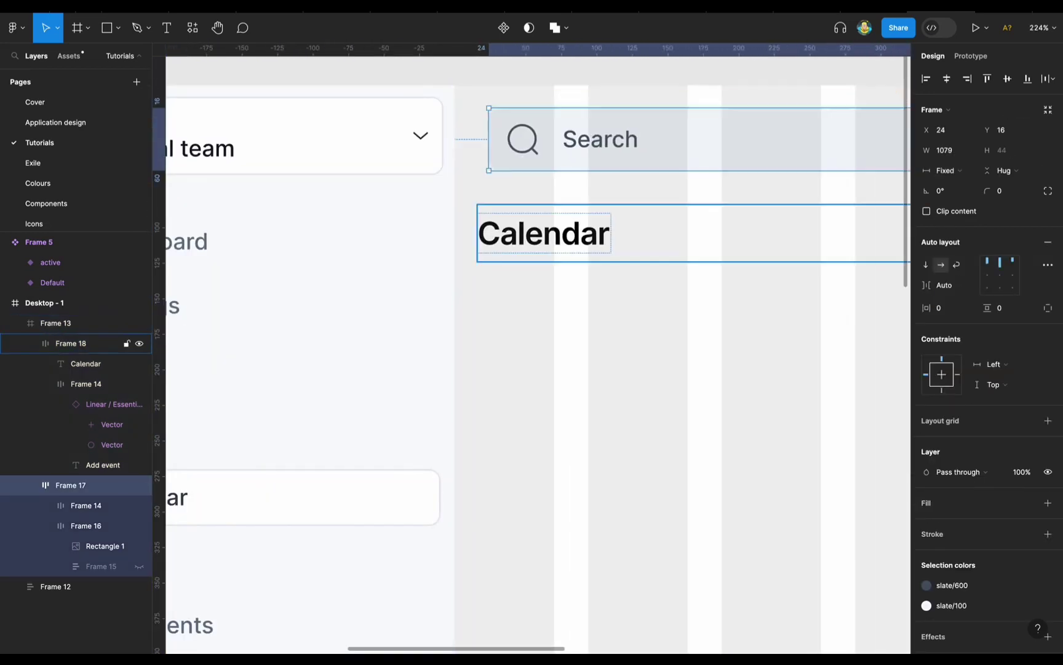
{"action": "left_click", "coordinate": [71, 343]}
{"action": "key", "text": "shift+2"}
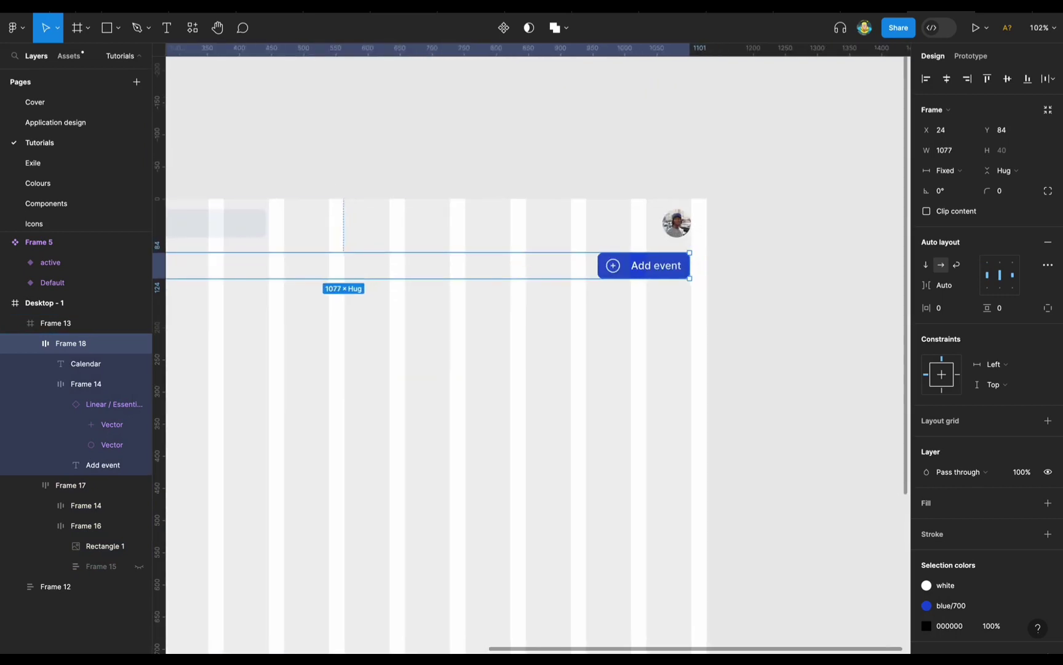
{"action": "key", "text": "Escape"}
{"action": "scroll", "coordinate": [654, 148], "scroll_direction": "down", "scroll_amount": 5}
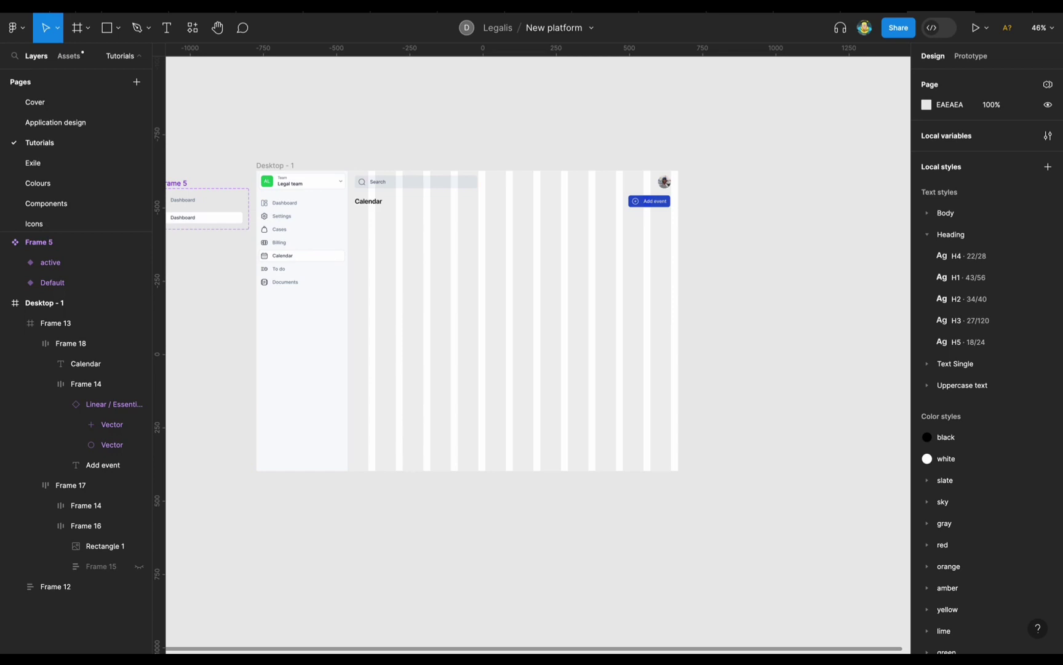
Step: Colour the Calendar title slate/900 and widen the title row to 1079
{"action": "scroll", "coordinate": [368, 201], "scroll_direction": "up", "scroll_amount": 5}
{"action": "left_click", "coordinate": [368, 201]}
{"action": "left_click", "coordinate": [1028, 304]}
{"action": "scroll", "coordinate": [831, 468], "scroll_direction": "down", "scroll_amount": 1}
{"action": "left_click", "coordinate": [800, 548]}
{"action": "scroll", "coordinate": [831, 223], "scroll_direction": "up", "scroll_amount": 3}
{"action": "left_click", "coordinate": [70, 342]}
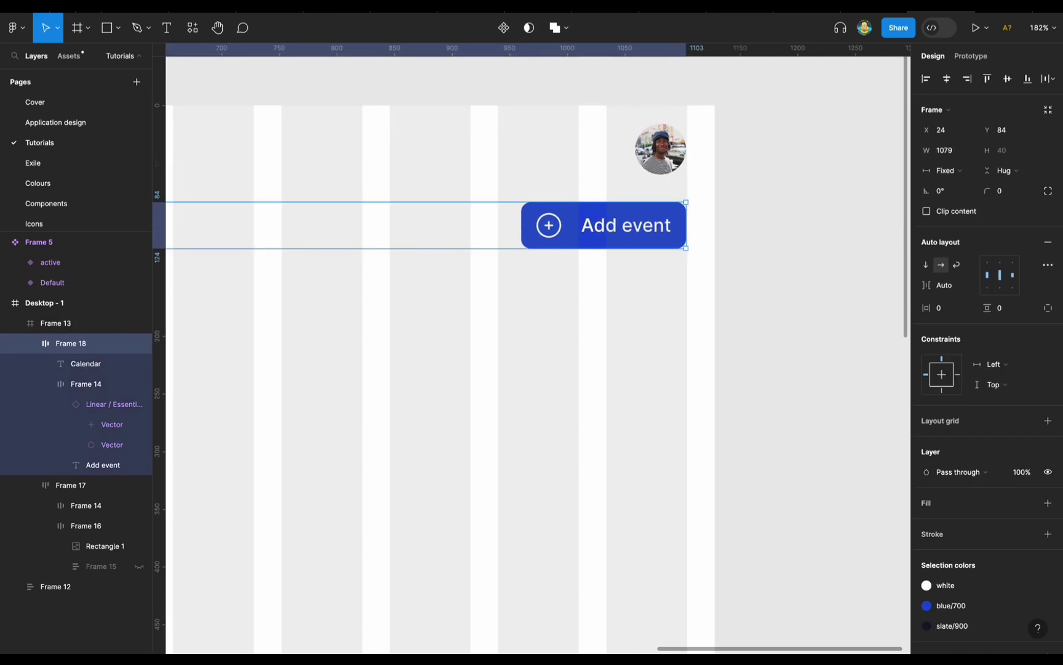
Step: Extend the left edges of the header row and the title row to X 1
{"action": "key", "text": "Escape"}
{"action": "scroll", "coordinate": [538, 354], "scroll_direction": "down", "scroll_amount": 5}
{"action": "scroll", "coordinate": [538, 355], "scroll_direction": "up", "scroll_amount": 3}
{"action": "left_click", "coordinate": [70, 485]}
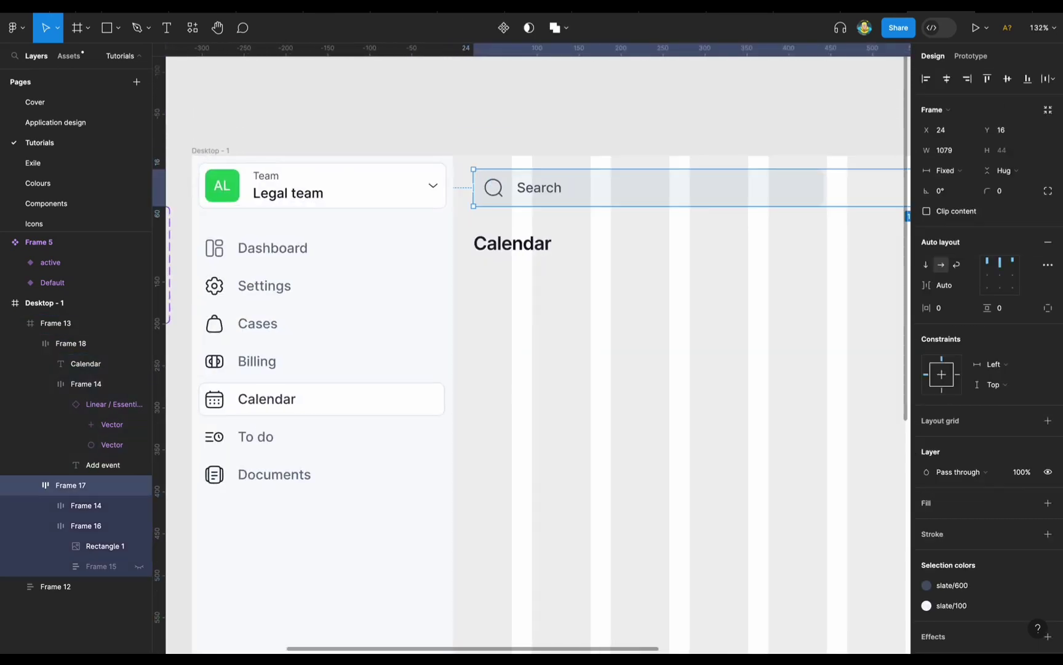
{"action": "left_click", "coordinate": [71, 343]}
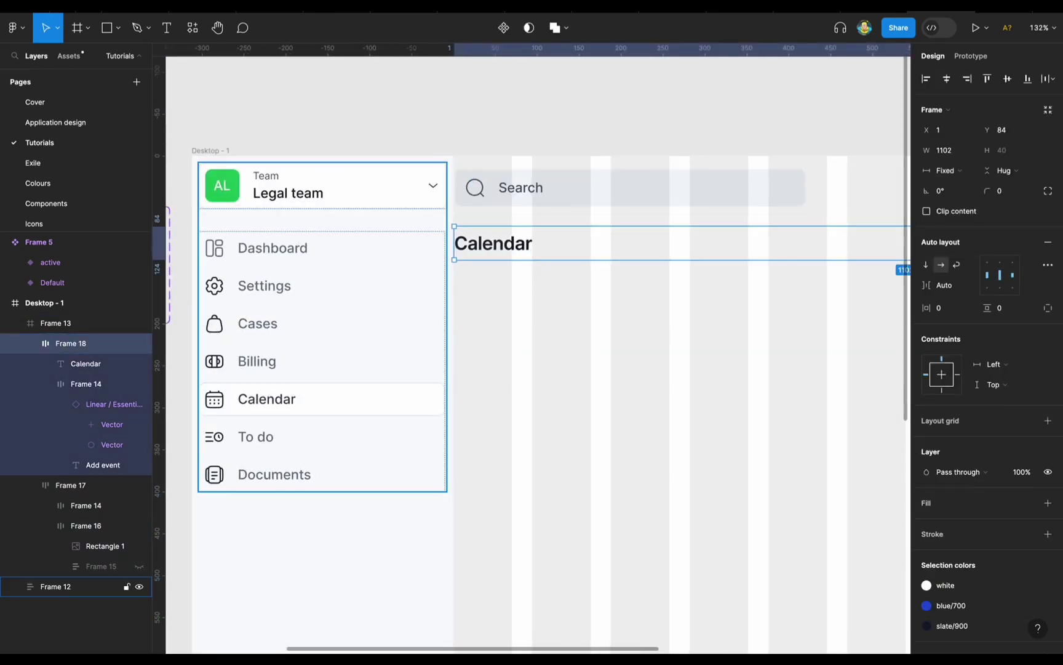
Step: Narrow the team switcher and menu items in the sidebar and inset the menu block evenly from the sidebar's edges
{"action": "left_click", "coordinate": [62, 586]}
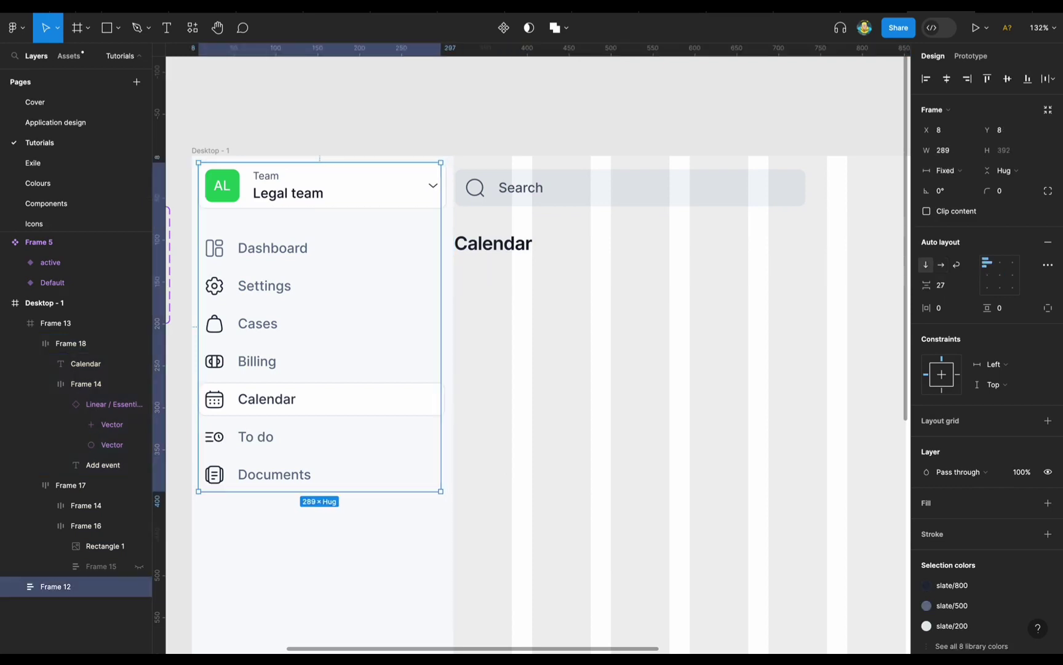
{"action": "left_click", "coordinate": [376, 185]}
{"action": "key", "text": "Escape"}
{"action": "key", "text": "Escape"}
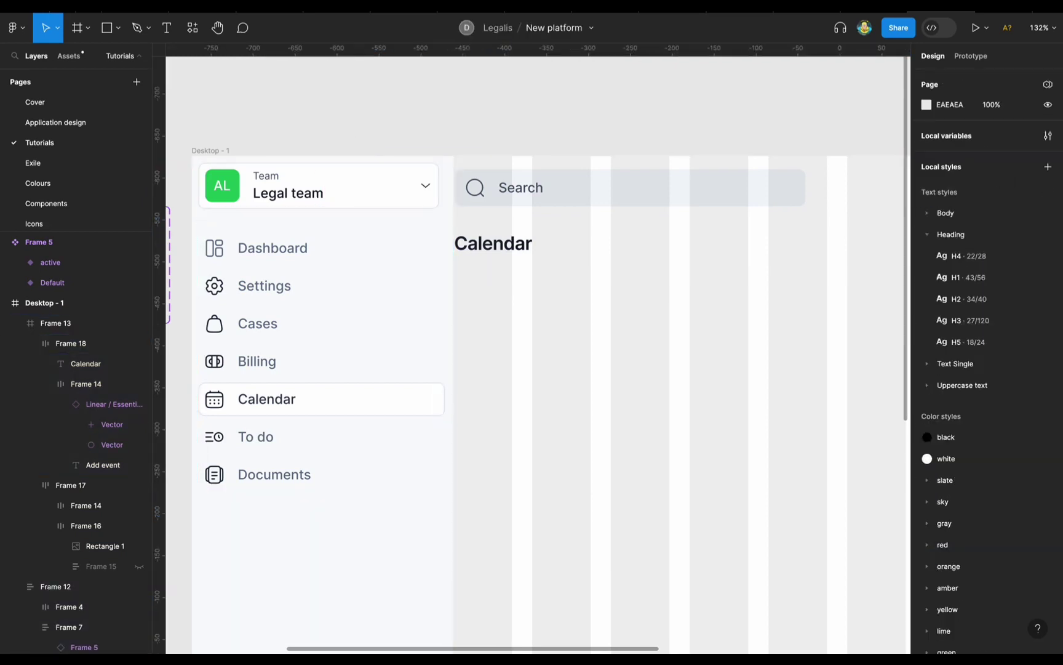
{"action": "left_click_drag", "start_coordinate": [354, 161], "coordinate": [362, 168]}
{"action": "left_click_drag", "start_coordinate": [446, 338], "coordinate": [441, 339]}
{"action": "key", "text": "Escape"}
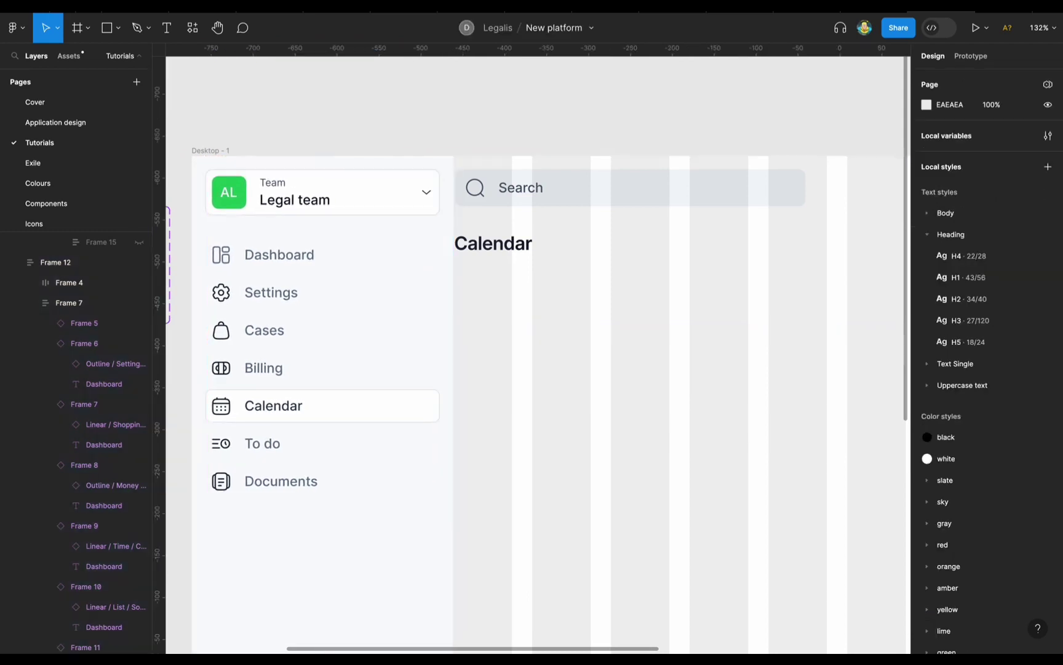
Step: Draw a slate/200 horizontal divider line about 1103 wide below the title row across the grid columns
{"action": "key", "text": "shift+1"}
{"action": "key", "text": "Tab"}
{"action": "key", "text": "l"}
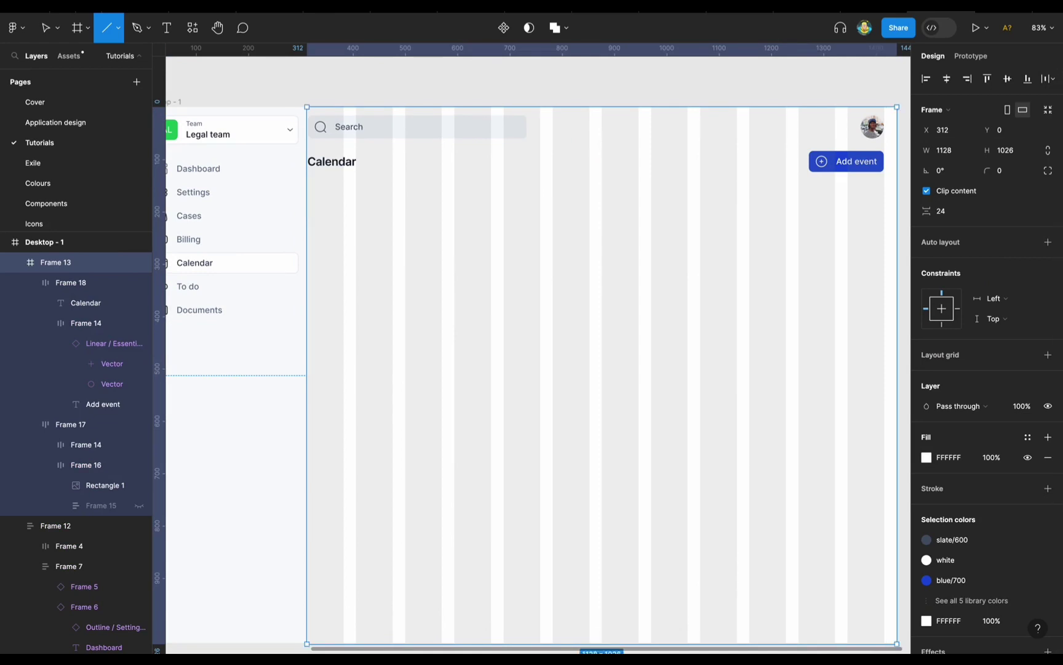
{"action": "left_click_drag", "start_coordinate": [308, 180], "coordinate": [885, 179]}
{"action": "left_click", "coordinate": [1027, 346]}
{"action": "key", "text": "Escape"}
{"action": "key", "text": "Escape"}
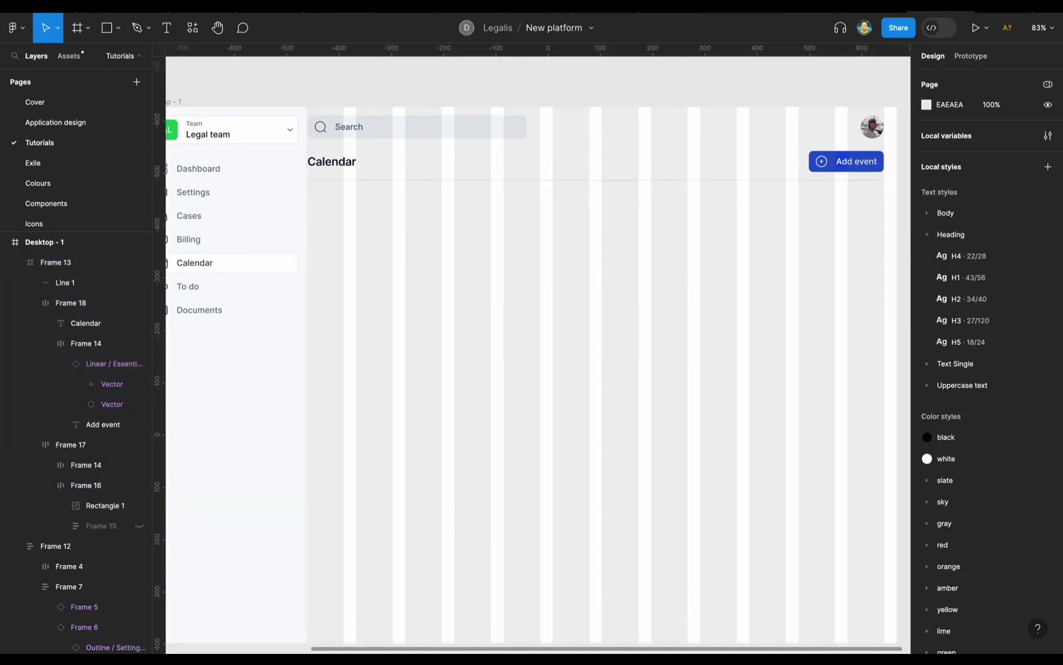
Step: Hide the layout grid
{"action": "left_click", "coordinate": [55, 262]}
{"action": "key", "text": "ctrl+g"}
{"action": "scroll", "coordinate": [538, 345], "scroll_direction": "up", "scroll_amount": 1}
Step: Inset the left edges of the header row to X 22 and the title row to X 19, and shorten the divider line to match
{"action": "left_click", "coordinate": [71, 303]}
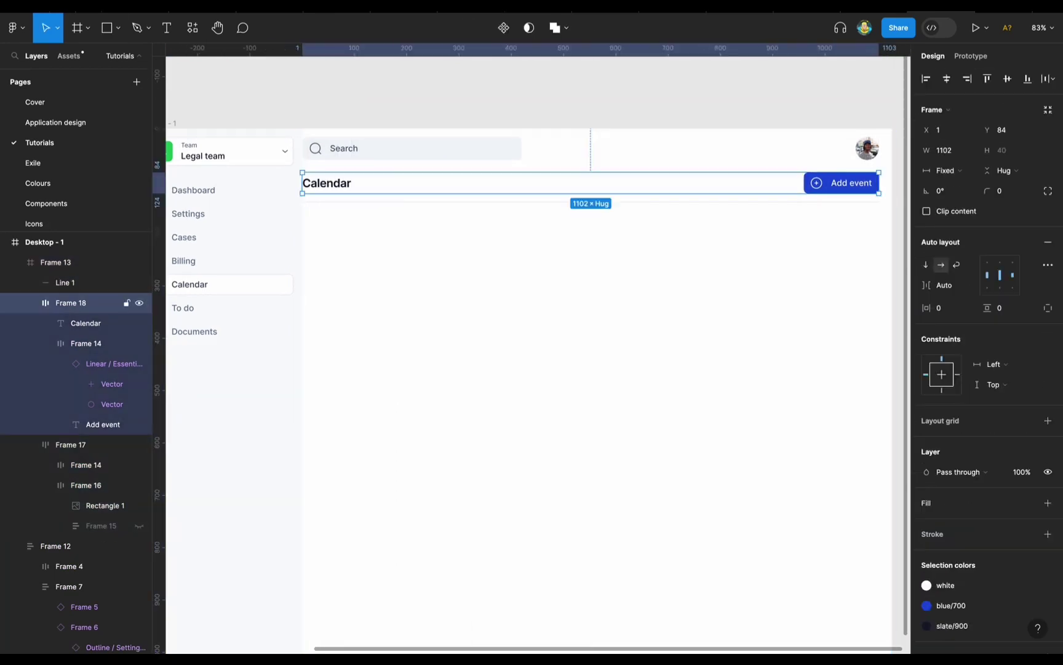
{"action": "left_click", "coordinate": [677, 148]}
{"action": "left_click", "coordinate": [591, 201]}
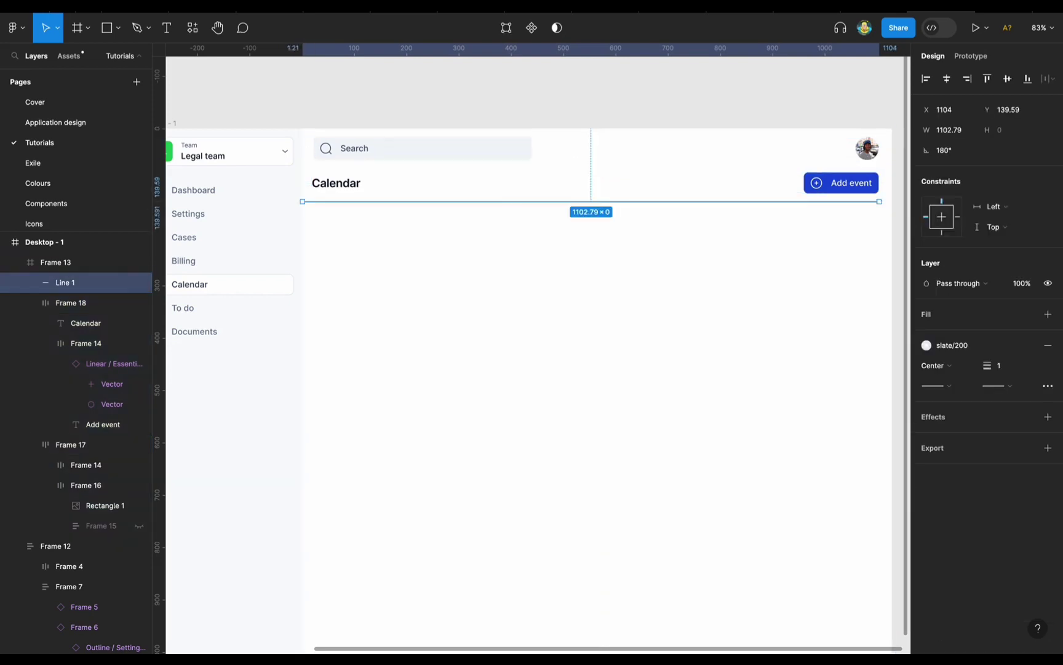
{"action": "left_click", "coordinate": [554, 185]}
{"action": "scroll", "coordinate": [307, 183], "scroll_direction": "up", "scroll_amount": 5}
{"action": "scroll", "coordinate": [308, 183], "scroll_direction": "down", "scroll_amount": 3}
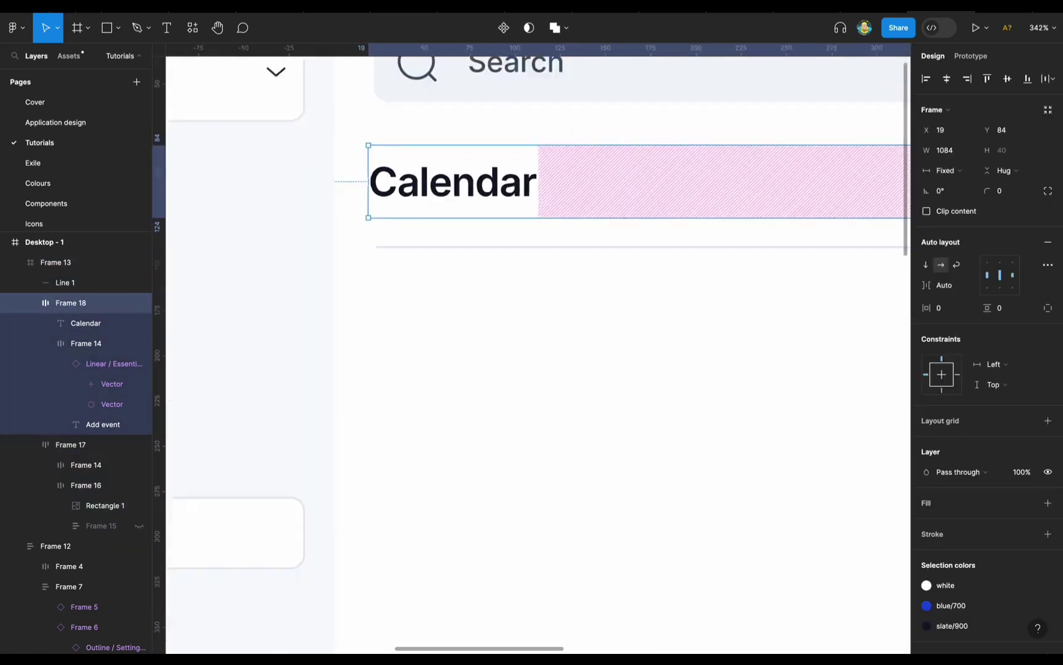
Step: Set the title row's horizontal padding to 16 and move the row to X -1
{"action": "type", "text": "16"}
{"action": "key", "text": "Return"}
{"action": "scroll", "coordinate": [539, 354], "scroll_direction": "left", "scroll_amount": 3}
{"action": "scroll", "coordinate": [539, 354], "scroll_direction": "right", "scroll_amount": 6}
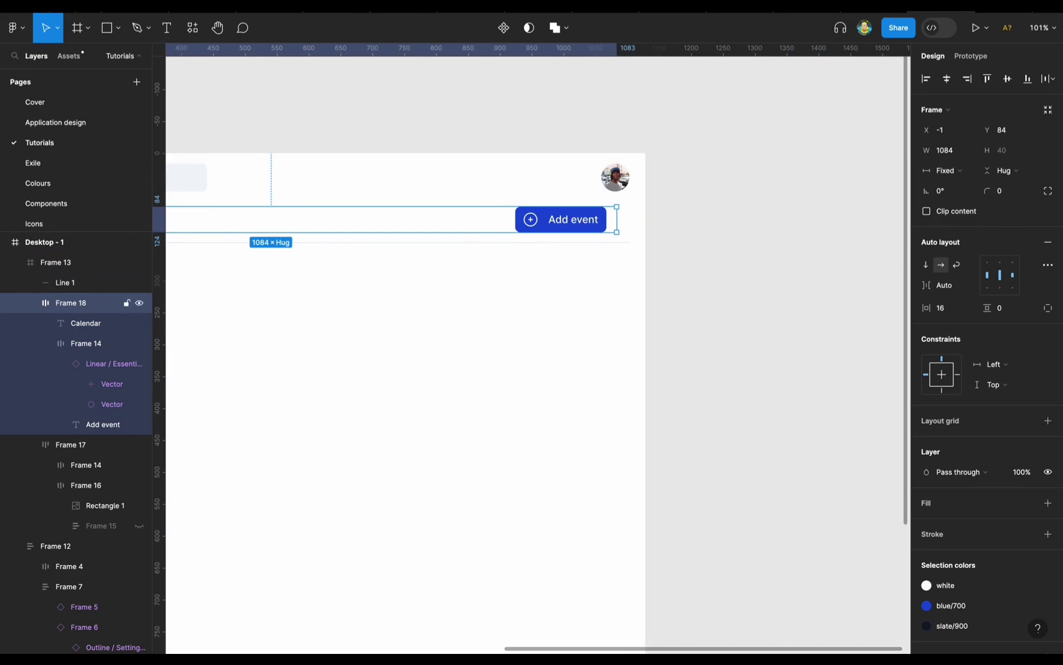
Step: Set the header row's horizontal and vertical padding to 16 and move the row to X 1, Y 1
{"action": "left_click", "coordinate": [400, 178]}
{"action": "type", "text": "16"}
{"action": "key", "text": "Return"}
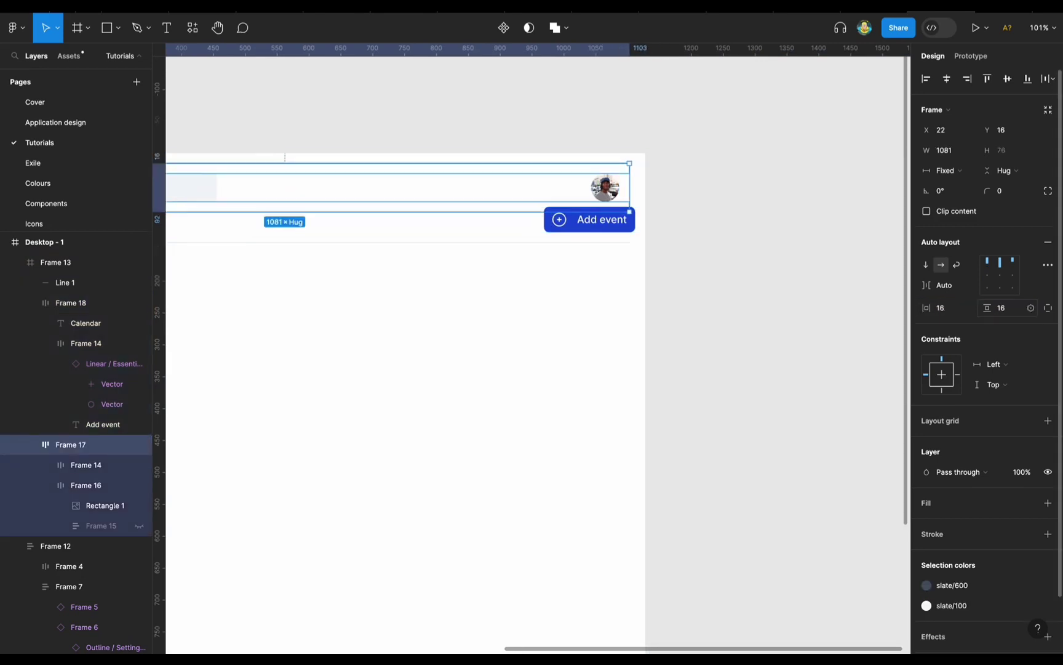
{"action": "scroll", "coordinate": [538, 354], "scroll_direction": "left", "scroll_amount": 6}
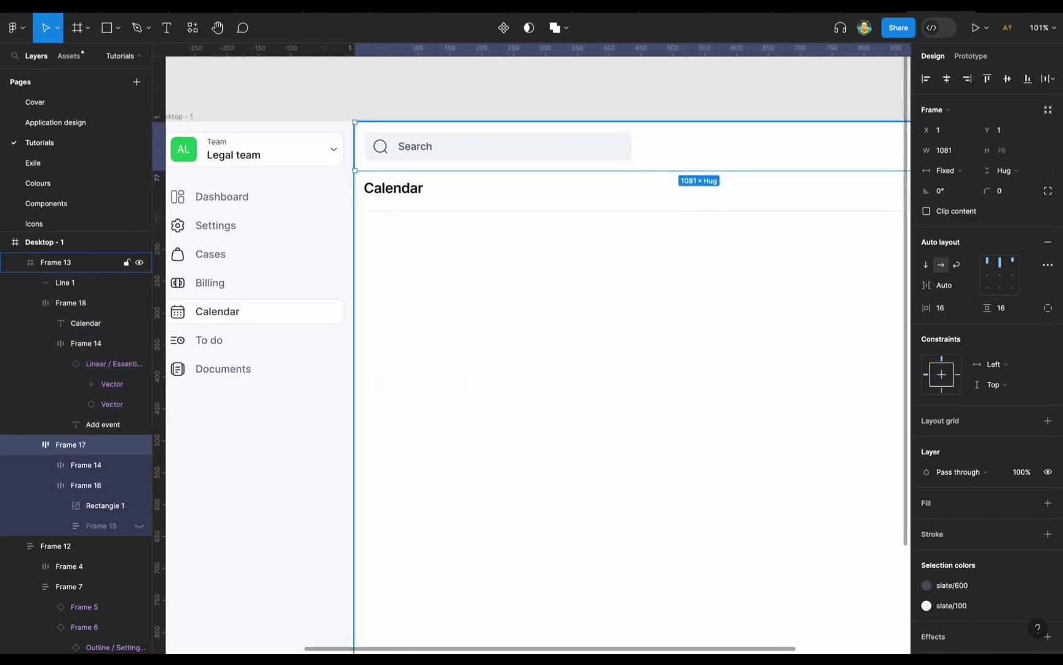
Step: Stretch the header and title rows to the content frame's right edge and set the title row's vertical padding to 16
{"action": "scroll", "coordinate": [539, 354], "scroll_direction": "right", "scroll_amount": 6}
{"action": "scroll", "coordinate": [484, 160], "scroll_direction": "up", "scroll_amount": 3}
{"action": "left_click", "coordinate": [71, 302]}
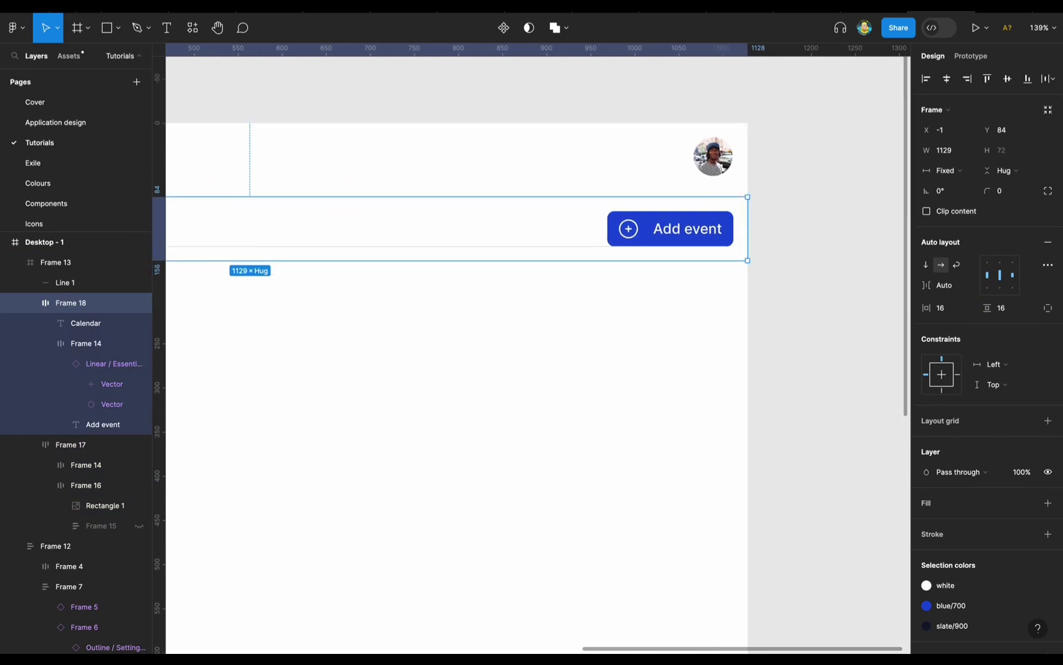
Step: Set the X position of both the header row and the title row to 0
{"action": "left_click", "coordinate": [70, 445], "text": "shift"}
{"action": "type", "text": "0"}
{"action": "key", "text": "Return"}
Step: Delete the separate divider line and give the title row a bottom-only stroke in its place
{"action": "left_click", "coordinate": [70, 282]}
{"action": "left_click", "coordinate": [1048, 553]}
{"action": "left_click", "coordinate": [1028, 534]}
{"action": "left_click", "coordinate": [1015, 577]}
{"action": "key", "text": "Escape"}
{"action": "scroll", "coordinate": [539, 354], "scroll_direction": "down", "scroll_amount": 3}
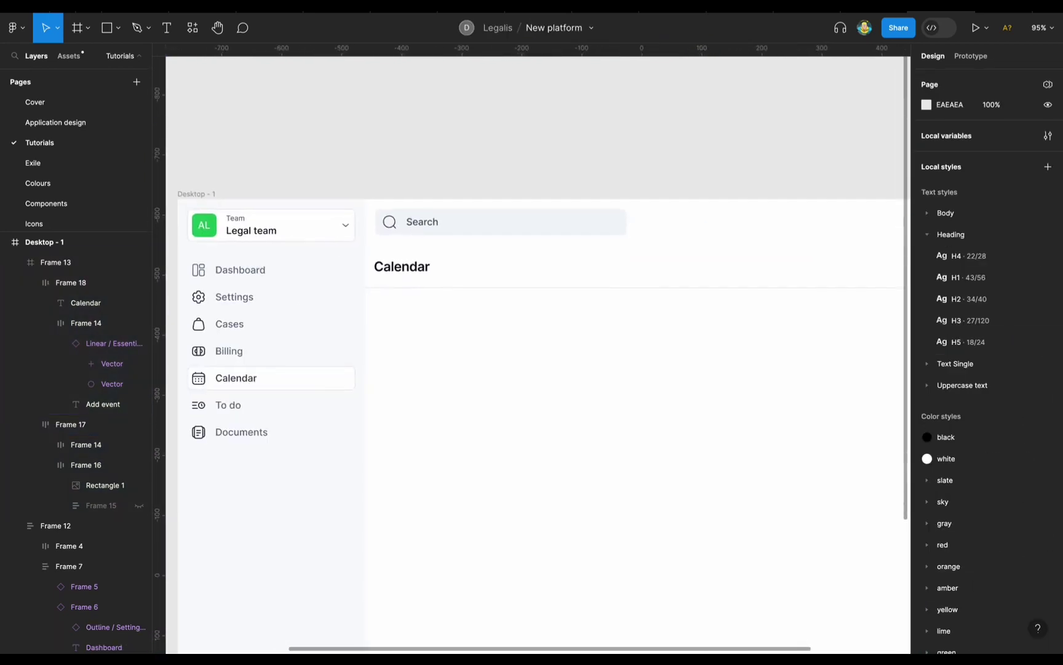
{"action": "scroll", "coordinate": [539, 354], "scroll_direction": "right", "scroll_amount": 2}
{"action": "scroll", "coordinate": [539, 354], "scroll_direction": "right", "scroll_amount": 3}
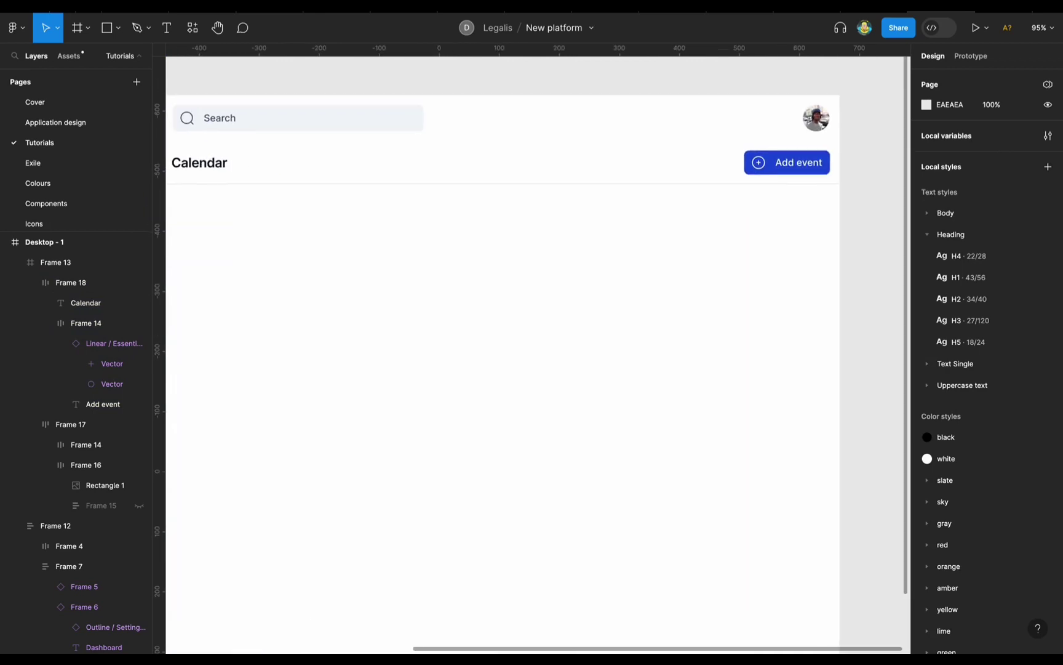
Step: Copy the Calendar heading below the divider, restyle it as Text Single/300/medium, change it to "2 Aug" and place it at X 46, Y 175.2
{"action": "scroll", "coordinate": [538, 354], "scroll_direction": "left", "scroll_amount": 4}
{"action": "scroll", "coordinate": [539, 354], "scroll_direction": "down", "scroll_amount": 1}
{"action": "left_click", "coordinate": [85, 302]}
{"action": "left_click_drag", "start_coordinate": [566, 203], "coordinate": [560, 241]}
{"action": "left_click", "coordinate": [1044, 311]}
{"action": "scroll", "coordinate": [985, 492], "scroll_direction": "down", "scroll_amount": 3}
{"action": "left_click", "coordinate": [979, 432]}
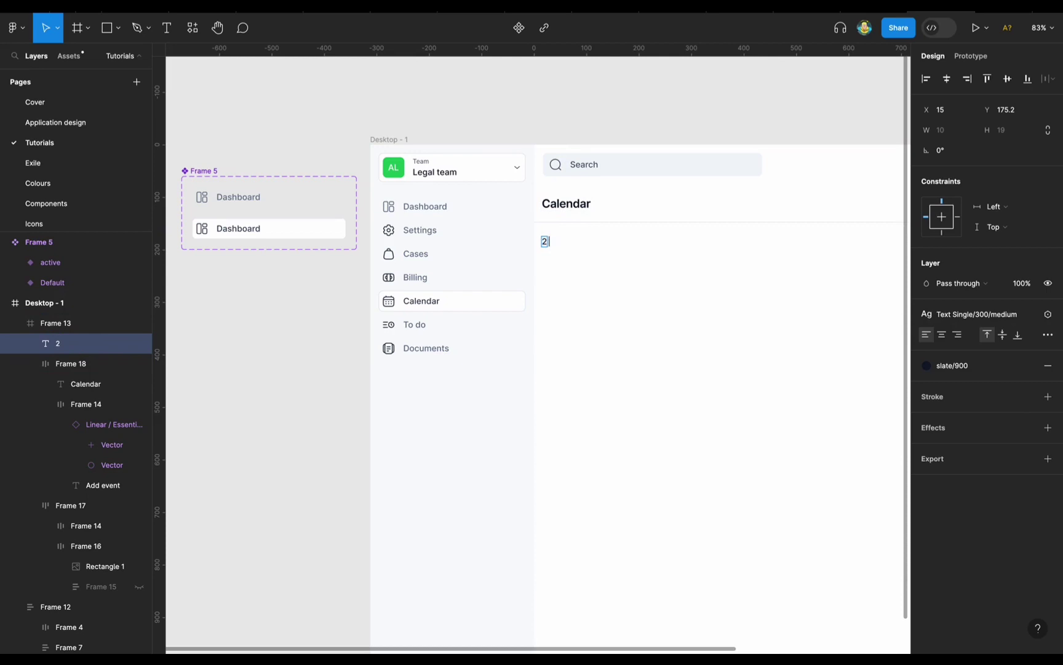
{"action": "left_click_drag", "start_coordinate": [553, 242], "coordinate": [570, 241]}
Step: Insert the filled minimalistic Calendar icon before the "2 Aug" text and wrap both in a horizontal auto layout
{"action": "key", "text": "alt+2"}
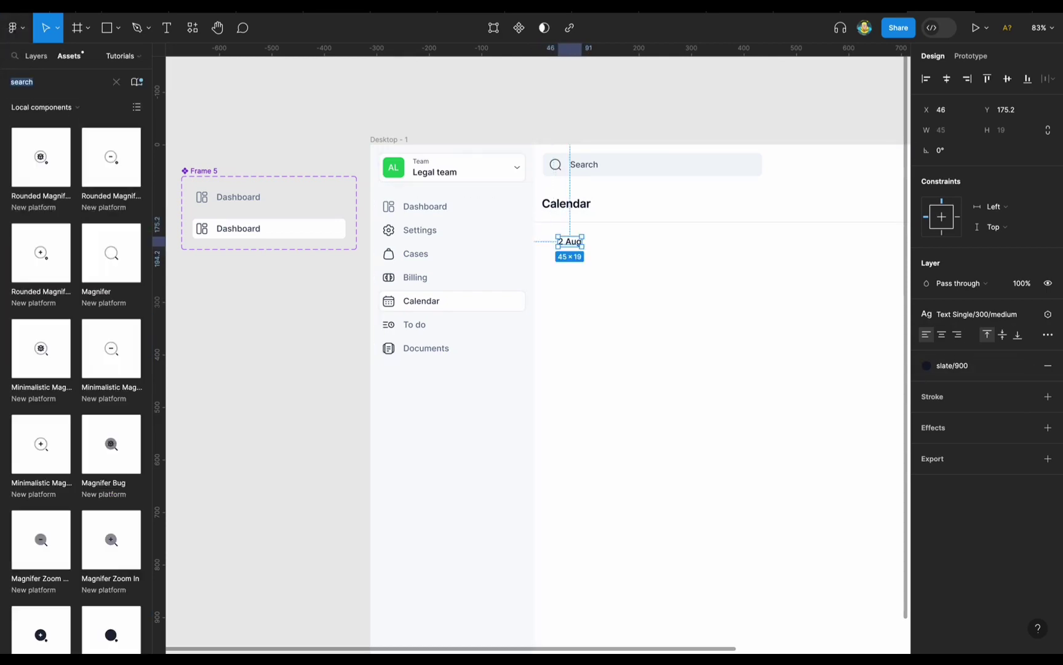
{"action": "scroll", "coordinate": [563, 254], "scroll_direction": "up", "scroll_amount": 5}
{"action": "left_click_drag", "start_coordinate": [41, 443], "coordinate": [564, 242]}
{"action": "left_click", "coordinate": [570, 241], "text": "shift"}
{"action": "key", "text": "shift+a"}
{"action": "left_click", "coordinate": [939, 265]}
{"action": "key", "text": "shift+Return"}
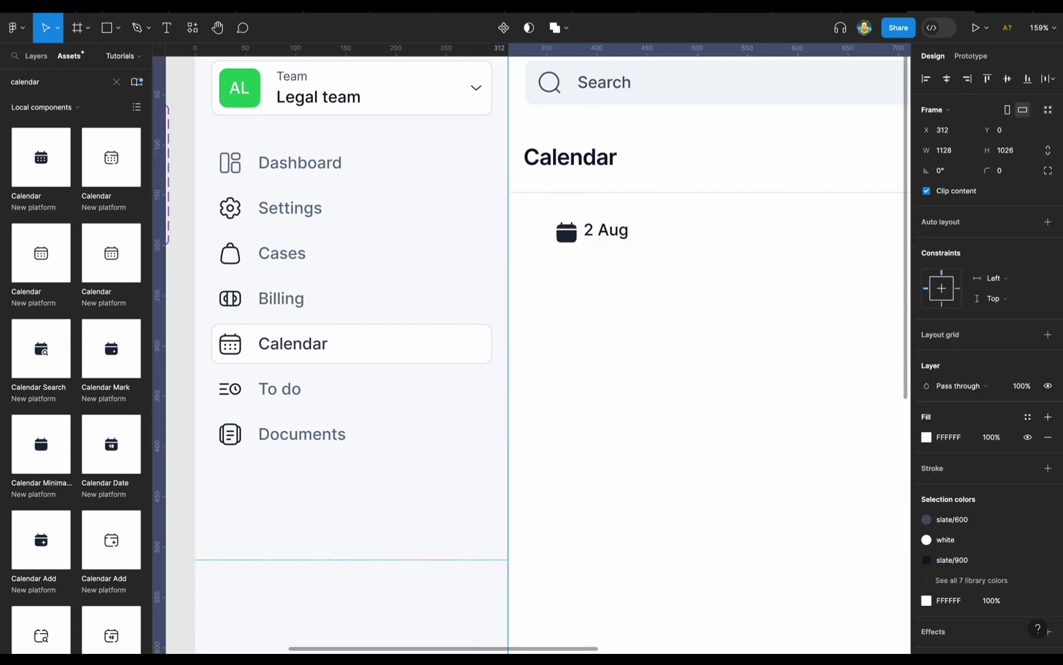
Step: Set the date button's horizontal and vertical padding to 8
{"action": "type", "text": "8"}
{"action": "key", "text": "Tab"}
{"action": "type", "text": "12"}
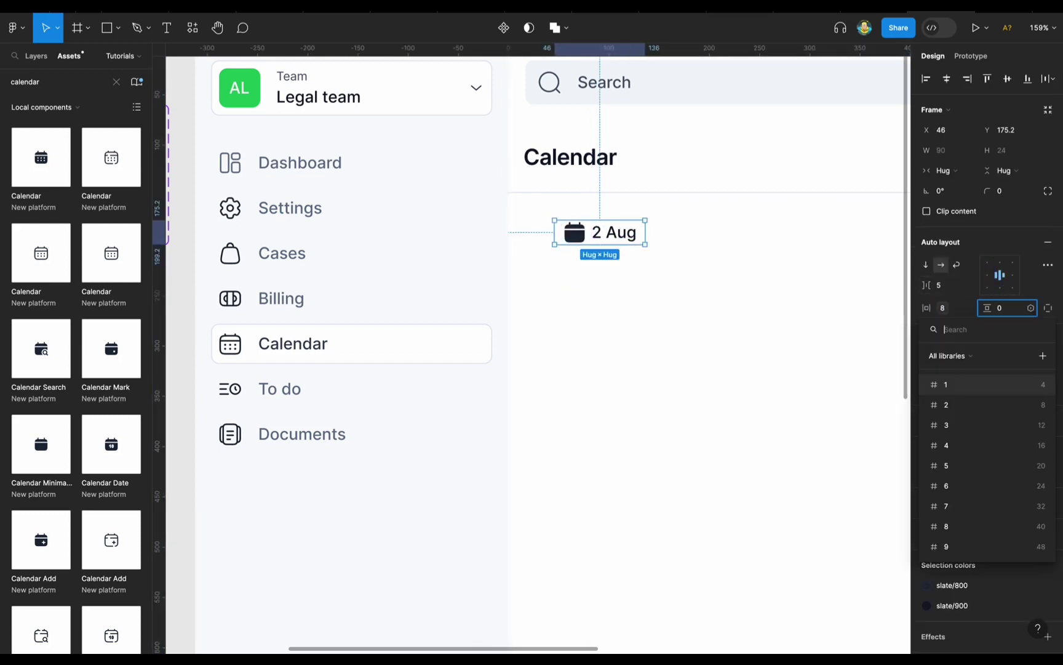
{"action": "key", "text": "Return"}
{"action": "type", "text": "8"}
{"action": "key", "text": "Return"}
Step: Give the date button a FFFFFF fill and a slate/300 stroke
{"action": "left_click", "coordinate": [1048, 502]}
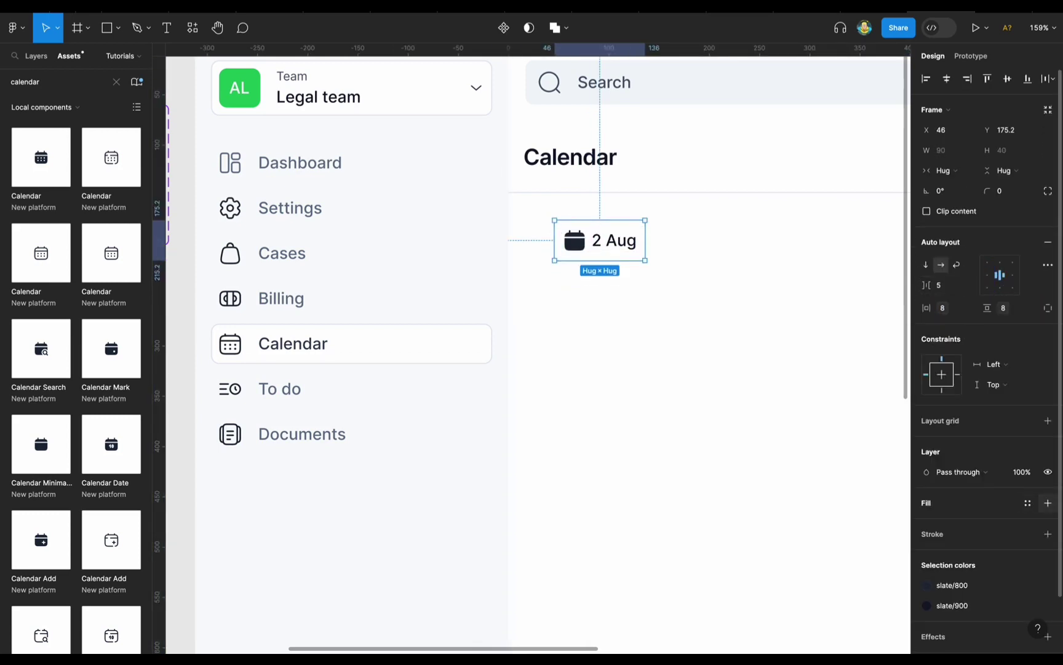
{"action": "left_click", "coordinate": [1028, 554]}
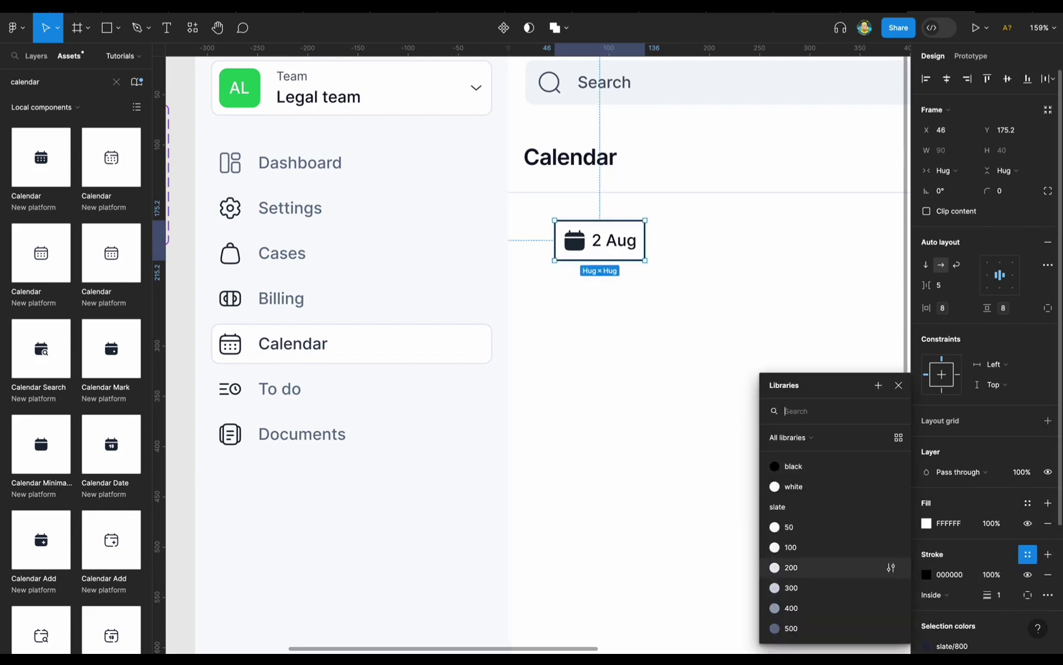
{"action": "left_click", "coordinate": [825, 583]}
Step: Add a copy of the team selector's chevron after the "2 Aug" text and set that text to Text Single/300/bold
{"action": "left_click", "coordinate": [477, 87]}
{"action": "key", "text": "ctrl+c"}
{"action": "left_click", "coordinate": [600, 240]}
{"action": "key", "text": "ctrl+v"}
{"action": "left_click", "coordinate": [614, 240]}
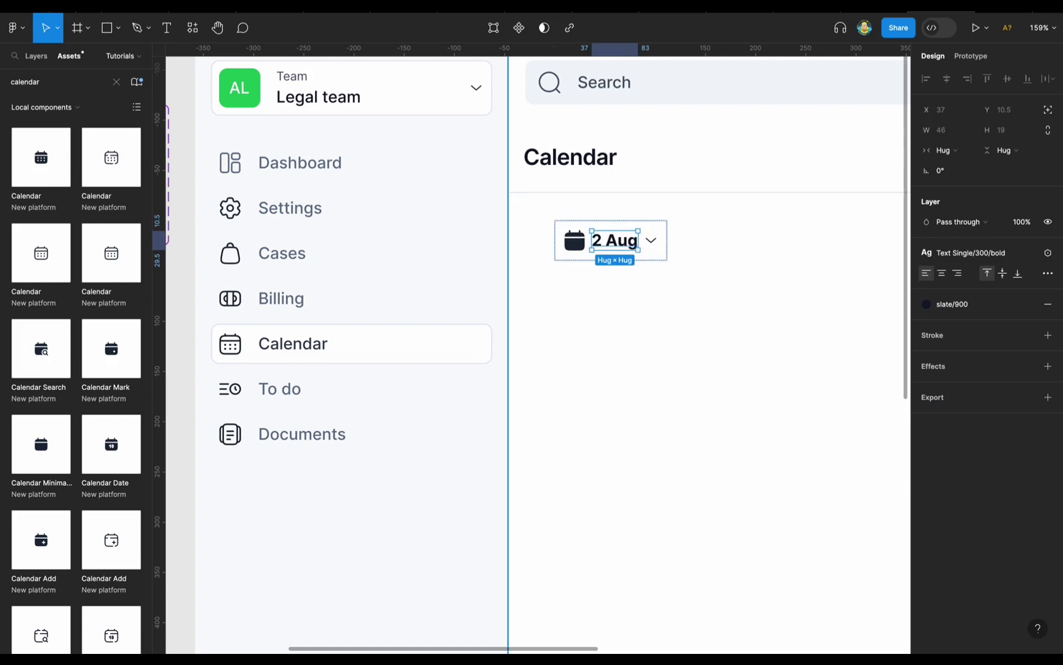
Step: Give the date button a corner radius of 8, the button shadow effect and an item gap of 8
{"action": "key", "text": "Escape"}
{"action": "scroll", "coordinate": [984, 369], "scroll_direction": "down", "scroll_amount": 3}
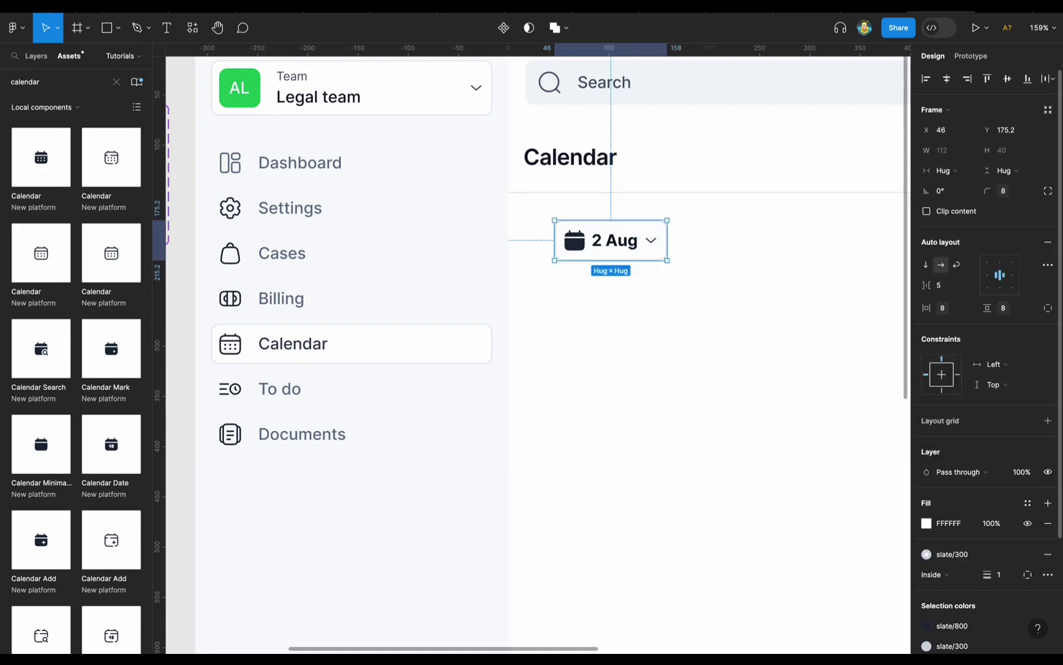
{"action": "scroll", "coordinate": [538, 345], "scroll_direction": "up", "scroll_amount": 5}
{"action": "scroll", "coordinate": [539, 344], "scroll_direction": "down", "scroll_amount": 5}
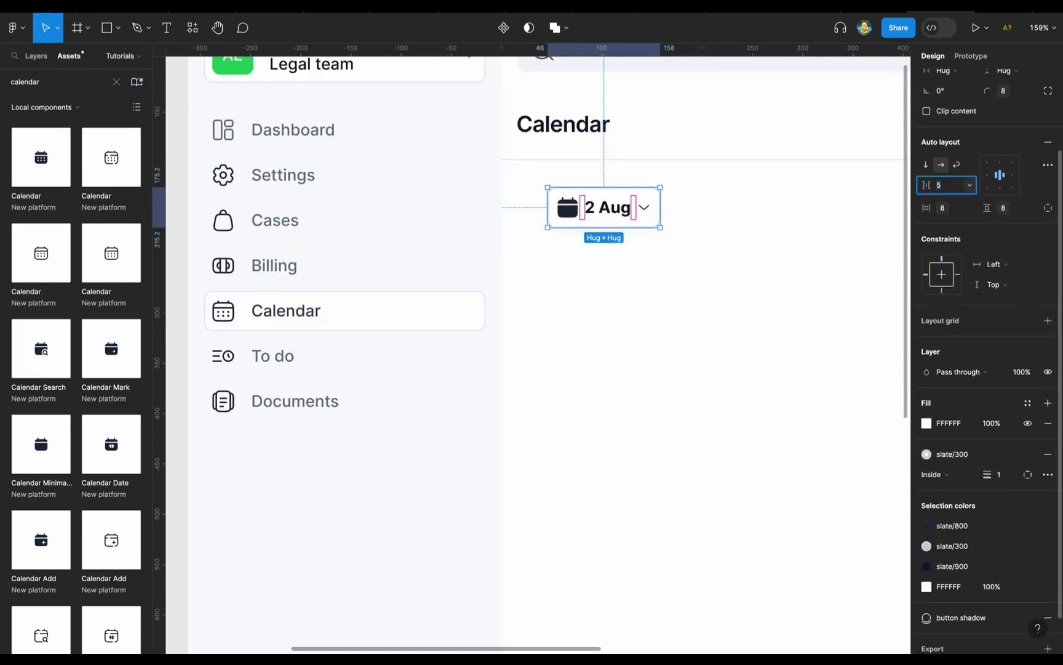
{"action": "scroll", "coordinate": [538, 345], "scroll_direction": "up", "scroll_amount": 2}
{"action": "key", "text": "Return"}
Step: Change the "2 Aug" text style to Text Single/300/medium
{"action": "left_click", "coordinate": [985, 253]}
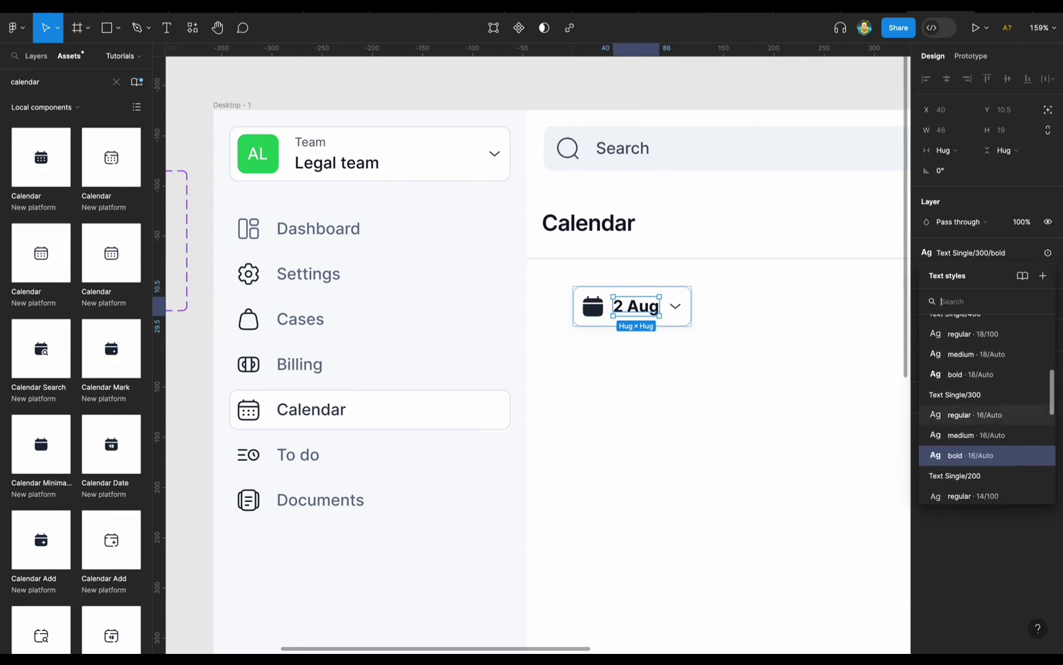
{"action": "left_click", "coordinate": [972, 379]}
{"action": "scroll", "coordinate": [607, 219], "scroll_direction": "down", "scroll_amount": 5}
{"action": "key", "text": "Escape"}
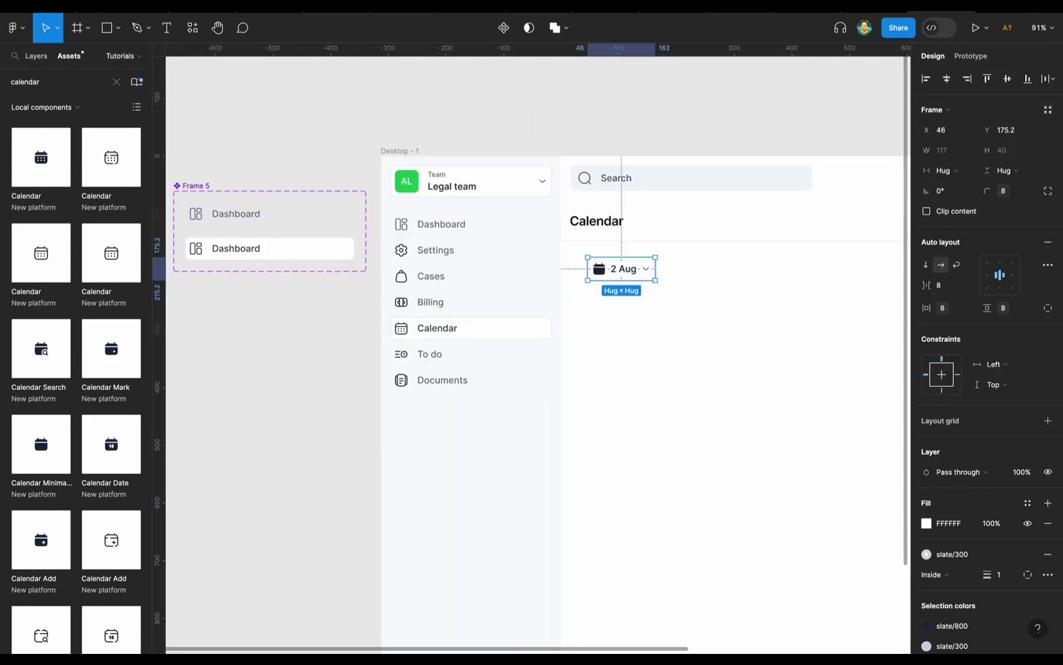
Step: Move the date button to X 18, Y 172.2, in line with the Calendar heading
{"action": "left_click_drag", "start_coordinate": [632, 280], "coordinate": [628, 274]}
{"action": "key", "text": "Escape"}
{"action": "key", "text": "Escape"}
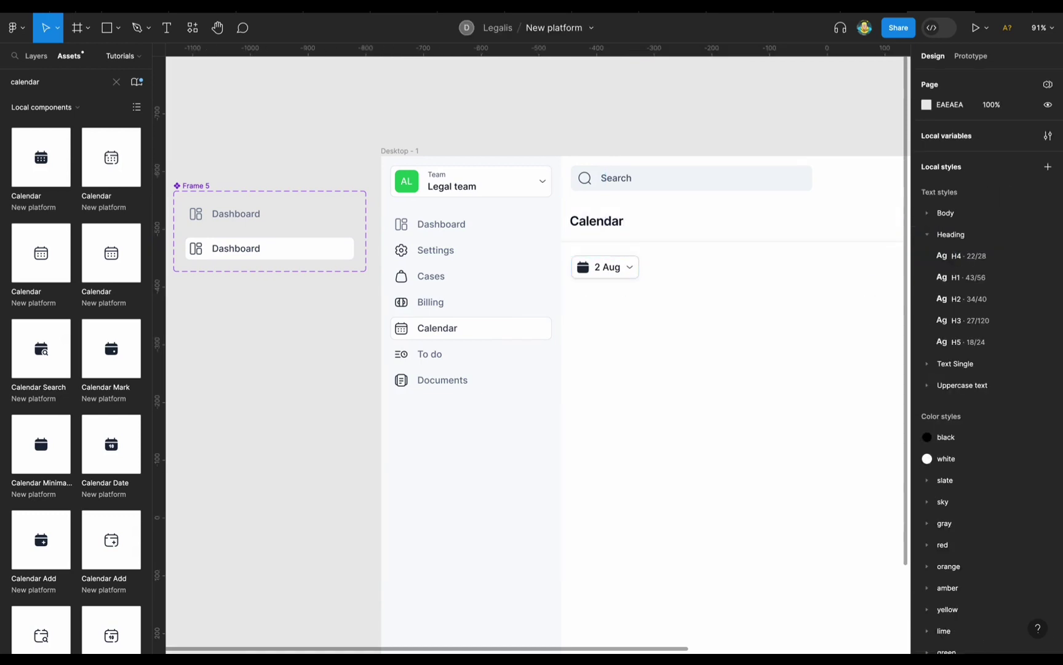
Step: Duplicate the date button beside the original at X 156, Y 172.2
{"action": "left_click", "coordinate": [606, 267]}
{"action": "key", "text": "ctrl+d"}
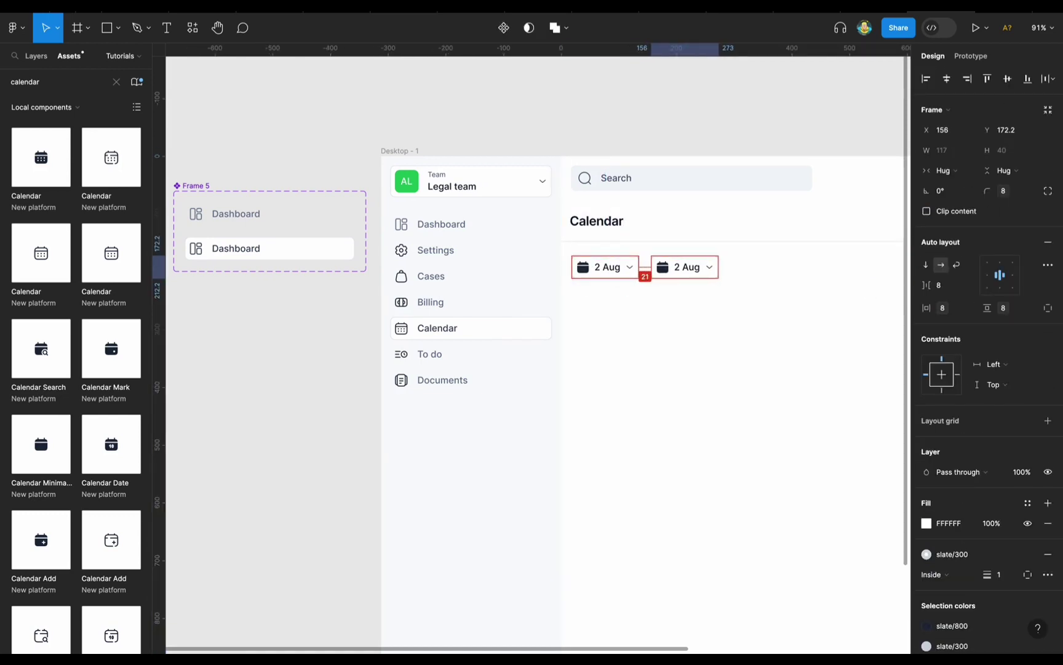
{"action": "key", "text": "Escape"}
Step: Remove the calendar icon and chevron from the duplicated date button and change its text to "Day"
{"action": "left_click", "coordinate": [709, 266]}
{"action": "key", "text": "Escape"}
{"action": "left_click", "coordinate": [709, 267]}
{"action": "scroll", "coordinate": [693, 269], "scroll_direction": "up", "scroll_amount": 5}
{"action": "key", "text": "Delete"}
{"action": "double_click", "coordinate": [655, 272]}
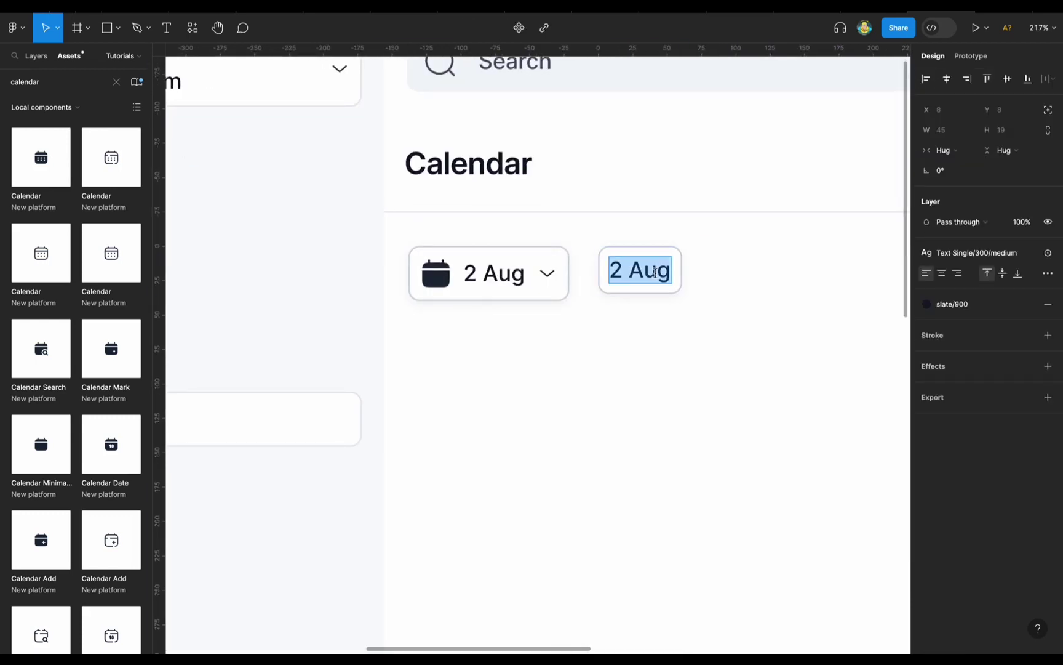
Step: Remove the Day button's stroke and detach its button shadow style into an editable drop shadow
{"action": "left_click", "coordinate": [629, 246]}
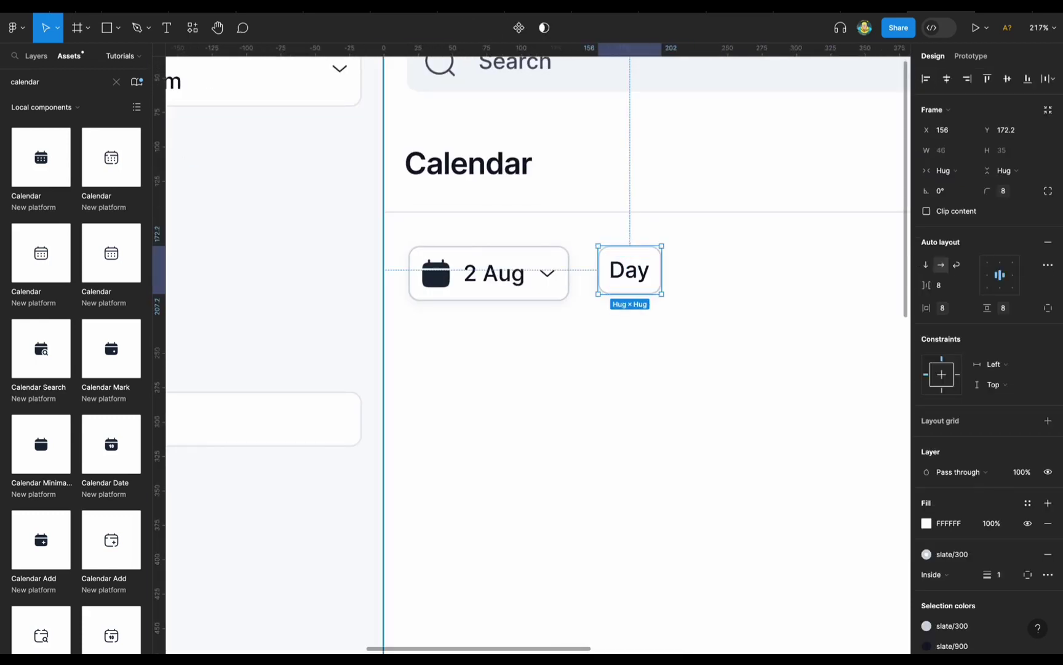
{"action": "left_click", "coordinate": [1048, 554]}
{"action": "scroll", "coordinate": [985, 431], "scroll_direction": "down", "scroll_amount": 2}
{"action": "left_click", "coordinate": [1048, 575]}
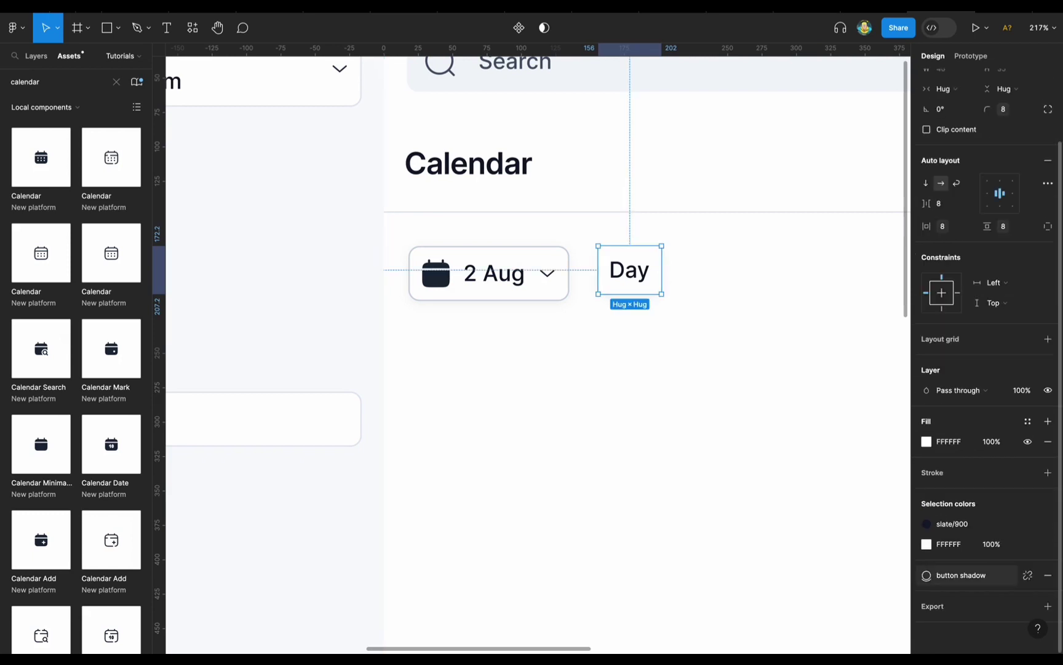
{"action": "left_click", "coordinate": [927, 595]}
{"action": "key", "text": "Escape"}
Step: Duplicate the Day button, wrap both buttons in an auto layout and change the copy's text to "3 days"
{"action": "left_click", "coordinate": [629, 269]}
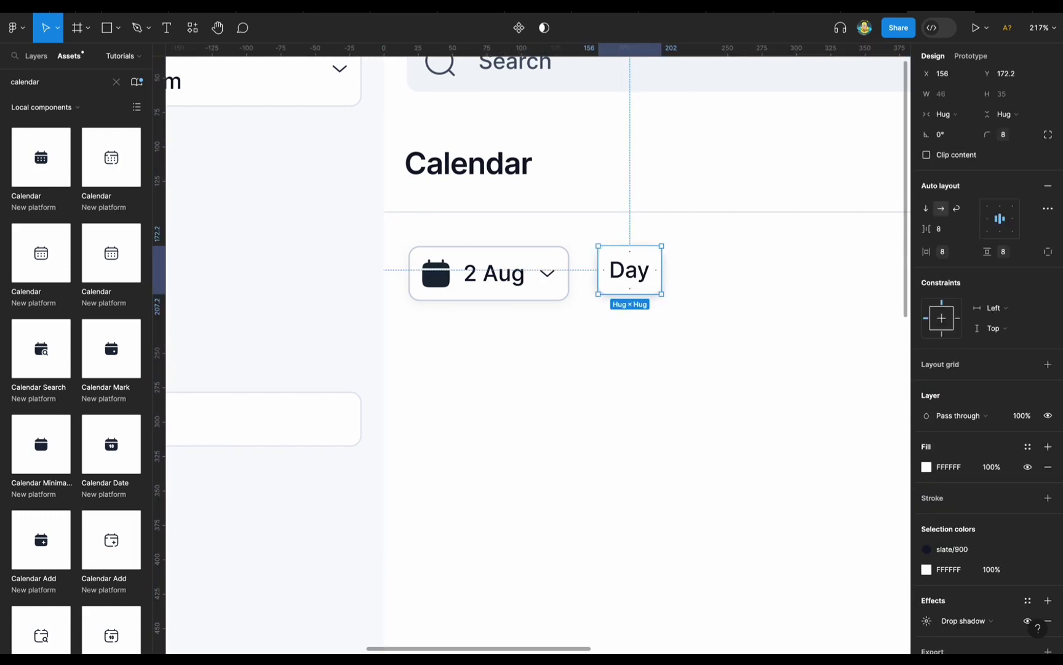
{"action": "key", "text": "ctrl+d"}
{"action": "key", "text": "shift+a"}
{"action": "double_click", "coordinate": [698, 269]}
{"action": "type", "text": "3 days"}
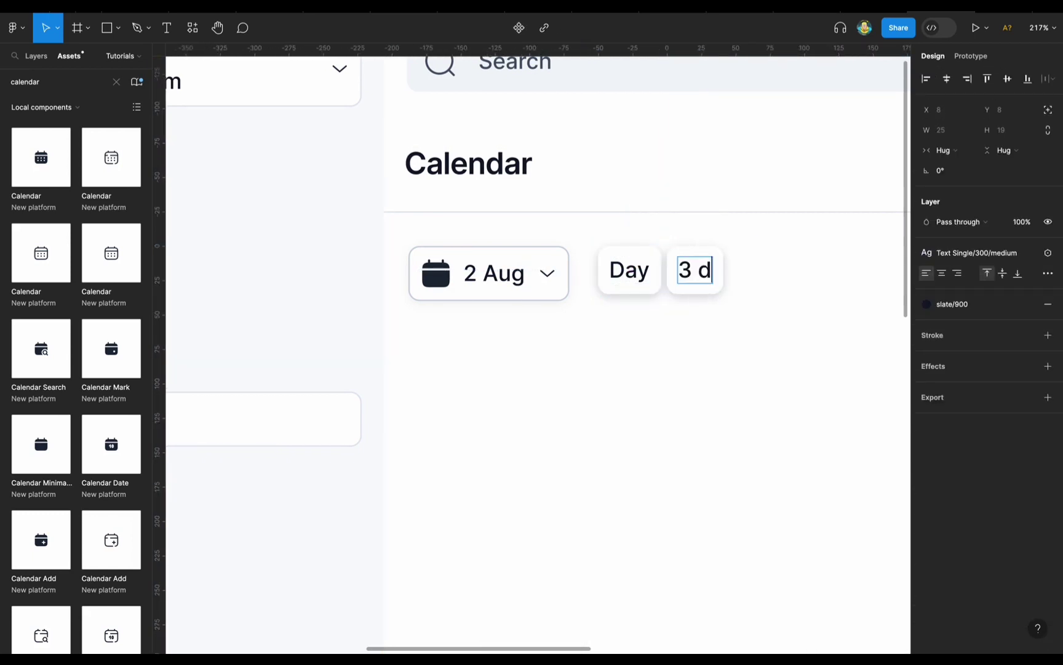
{"action": "key", "text": "Escape"}
{"action": "key", "text": "Escape"}
{"action": "key", "text": "Escape"}
Step: Give the frame around Day and 3 days a padding of 4, a slate/200 fill and a corner radius of 8
{"action": "left_click", "coordinate": [629, 271]}
{"action": "left_click", "coordinate": [997, 308]}
{"action": "type", "text": "4"}
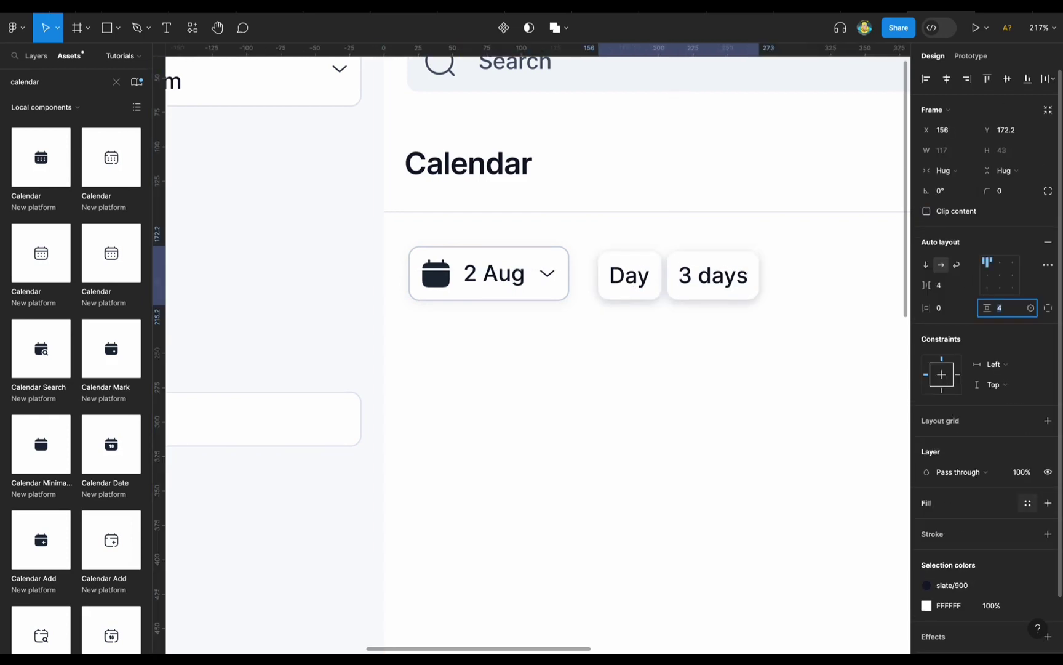
{"action": "left_click", "coordinate": [1027, 501]}
{"action": "left_click", "coordinate": [784, 527]}
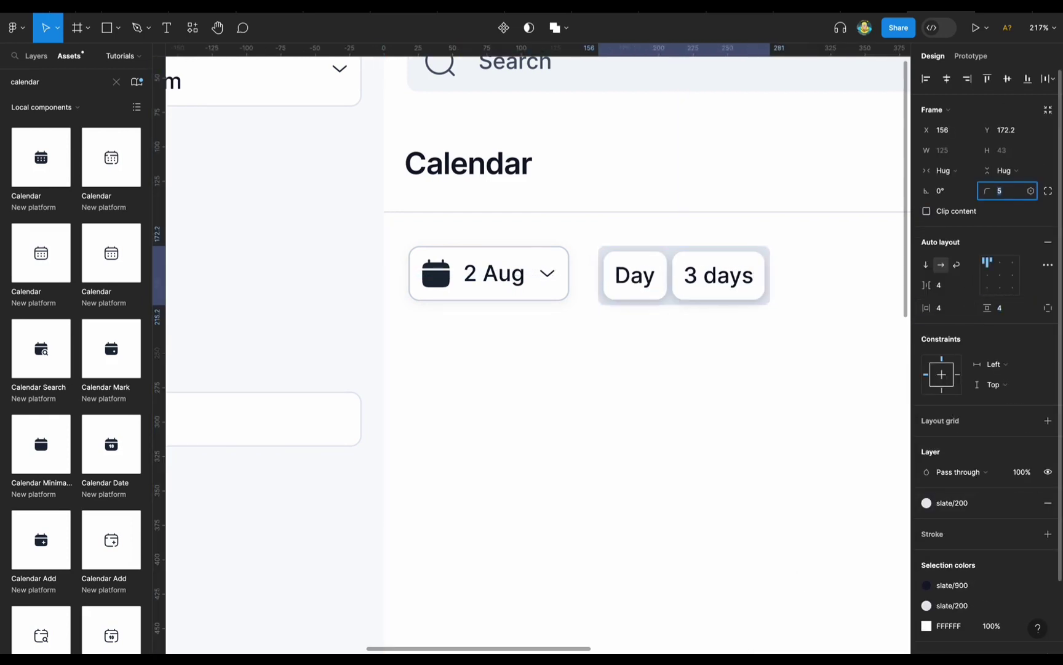
Step: Duplicate the 3 days segment twice and relabel the copies "Week" and "Month"
{"action": "left_click", "coordinate": [719, 275]}
{"action": "key", "text": "ctrl+d"}
{"action": "key", "text": "ctrl+d"}
{"action": "scroll", "coordinate": [554, 265], "scroll_direction": "right", "scroll_amount": 3}
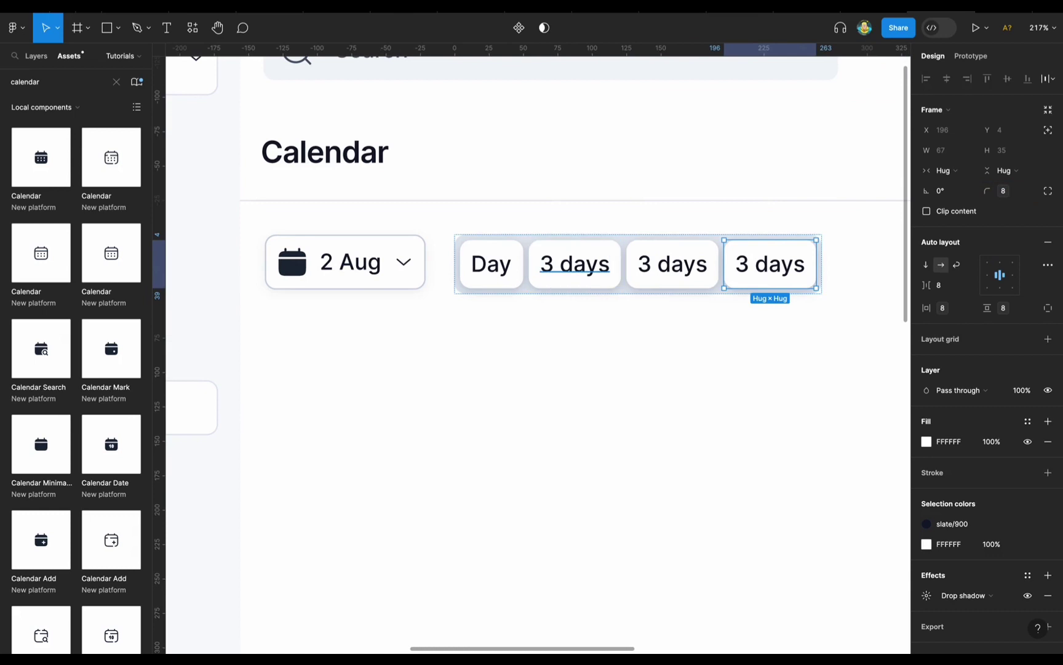
{"action": "double_click", "coordinate": [666, 264]}
{"action": "type", "text": "Week"}
{"action": "double_click", "coordinate": [759, 263]}
{"action": "type", "text": "Month"}
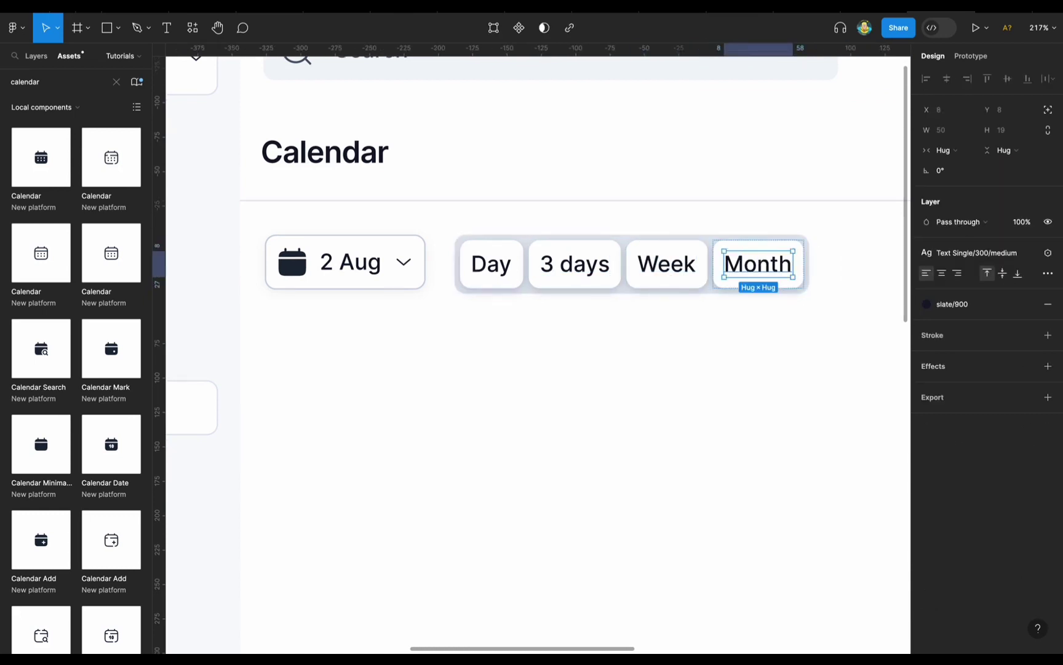
Step: Set the 3 days, Week and Month labels to the regular text style in slate/700 and hide their segments' white fills
{"action": "left_click", "coordinate": [666, 264], "text": "shift"}
{"action": "left_click", "coordinate": [575, 263], "text": "shift"}
{"action": "left_click", "coordinate": [1048, 283]}
{"action": "left_click", "coordinate": [954, 408]}
{"action": "left_click", "coordinate": [926, 335]}
{"action": "left_click", "coordinate": [800, 450]}
{"action": "key", "text": "shift+Return"}
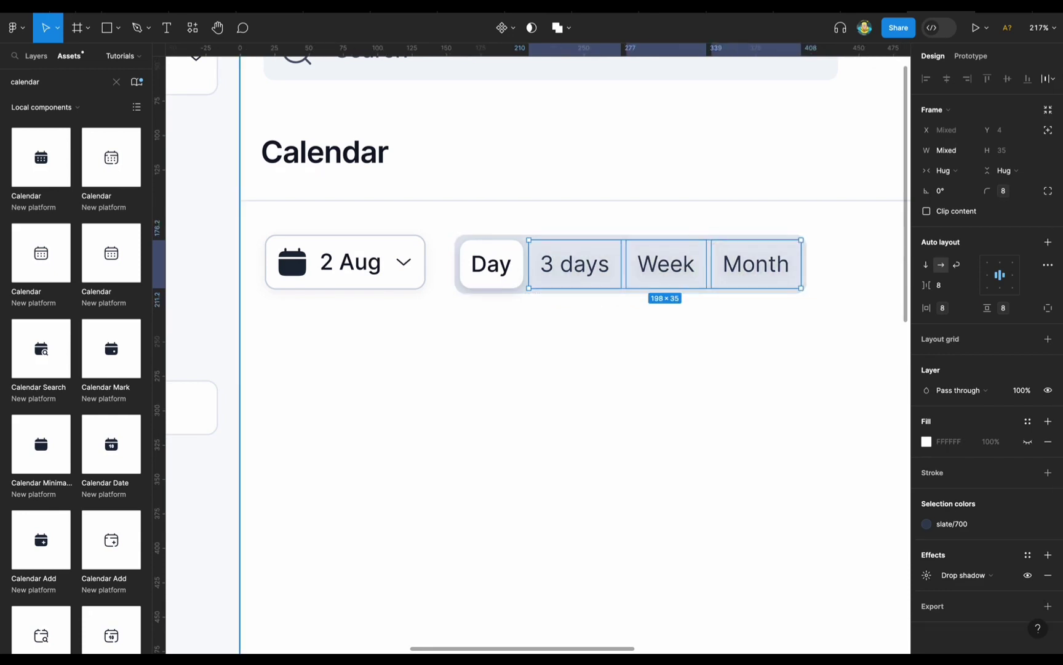
Step: Change the view switcher's background fill to slate/100
{"action": "key", "text": "shift+Return"}
{"action": "scroll", "coordinate": [572, 357], "scroll_direction": "down", "scroll_amount": 5}
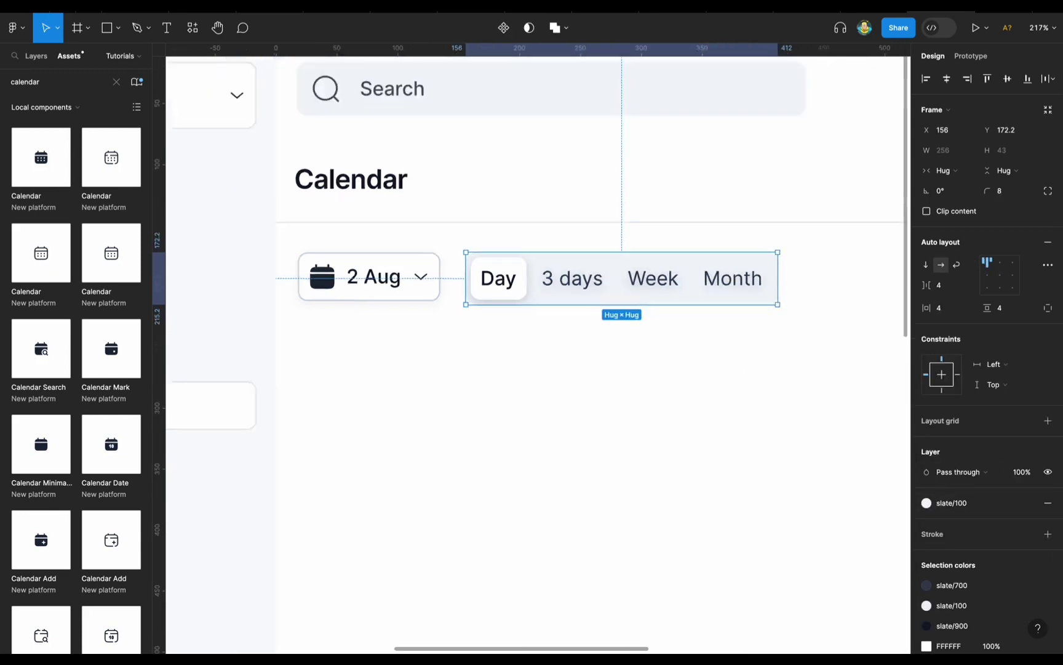
{"action": "scroll", "coordinate": [572, 357], "scroll_direction": "up", "scroll_amount": 4}
{"action": "scroll", "coordinate": [572, 363], "scroll_direction": "up", "scroll_amount": 5}
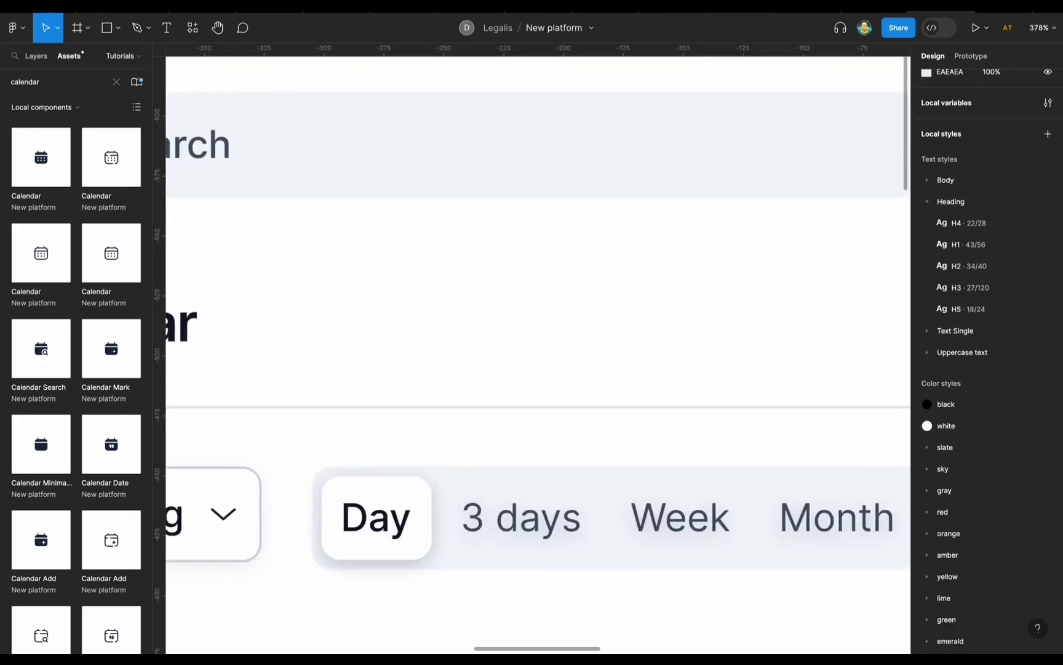
Step: Recolour the 3 days, Week and Month labels to slate/500
{"action": "left_click", "coordinate": [535, 441], "text": "ctrl"}
{"action": "left_click", "coordinate": [637, 441], "text": "ctrl+shift"}
{"action": "left_click", "coordinate": [927, 334]}
{"action": "key", "text": "Escape"}
{"action": "key", "text": "shift+Return"}
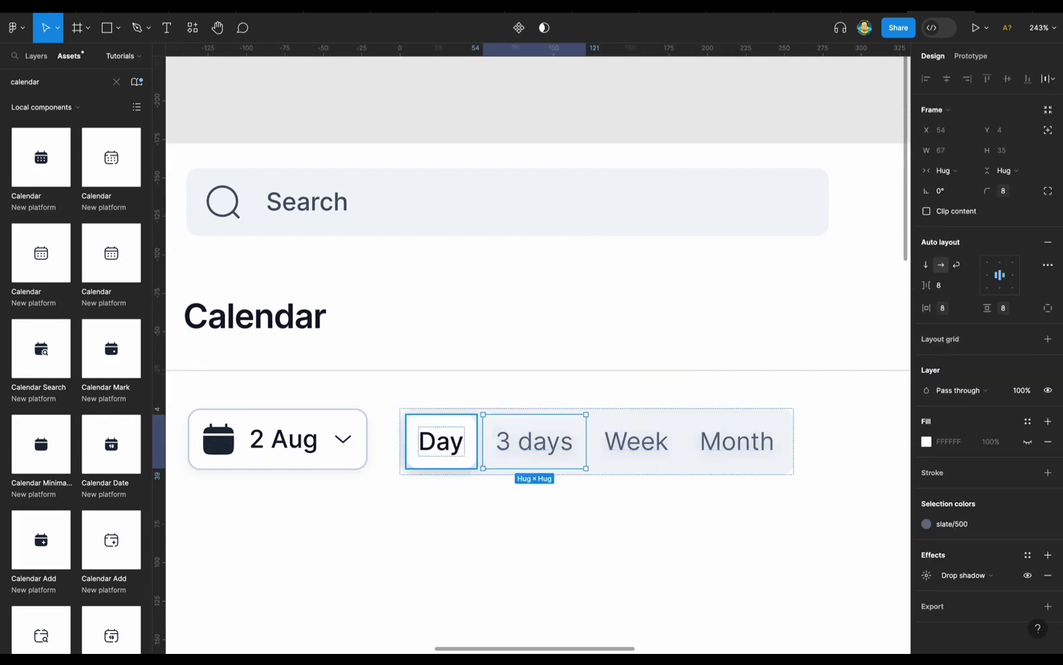
{"action": "key", "text": "ctrl+a"}
{"action": "scroll", "coordinate": [588, 312], "scroll_direction": "down", "scroll_amount": 6}
{"action": "key", "text": "Escape"}
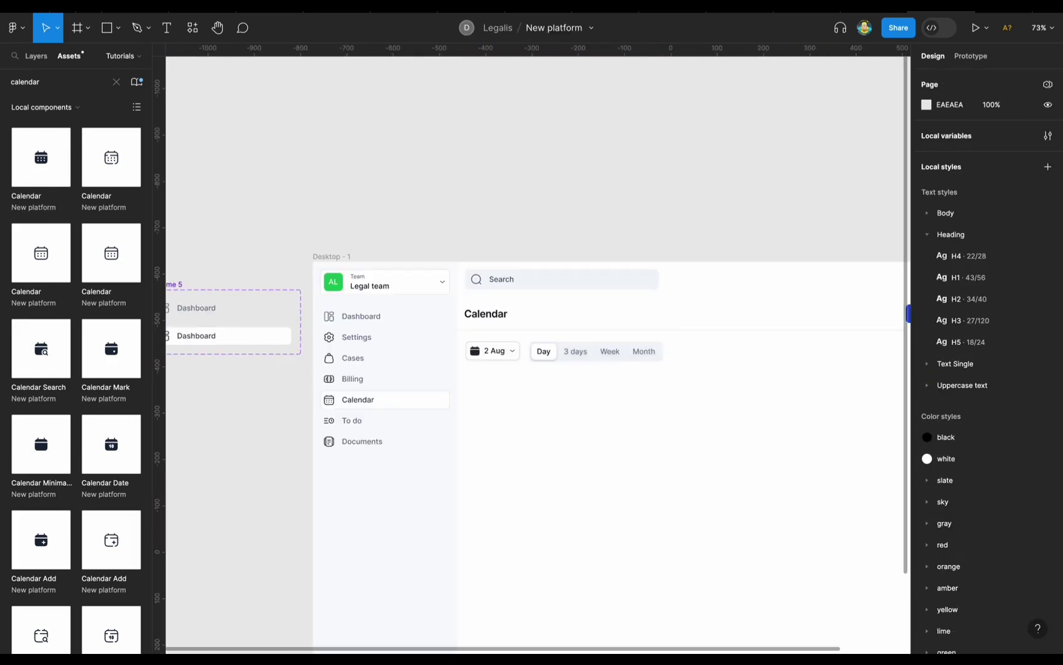
Step: Wrap the date button and the view switcher in a horizontal auto layout with a gap of 16
{"action": "scroll", "coordinate": [536, 357], "scroll_direction": "up", "scroll_amount": 3}
{"action": "scroll", "coordinate": [535, 357], "scroll_direction": "right", "scroll_amount": 3}
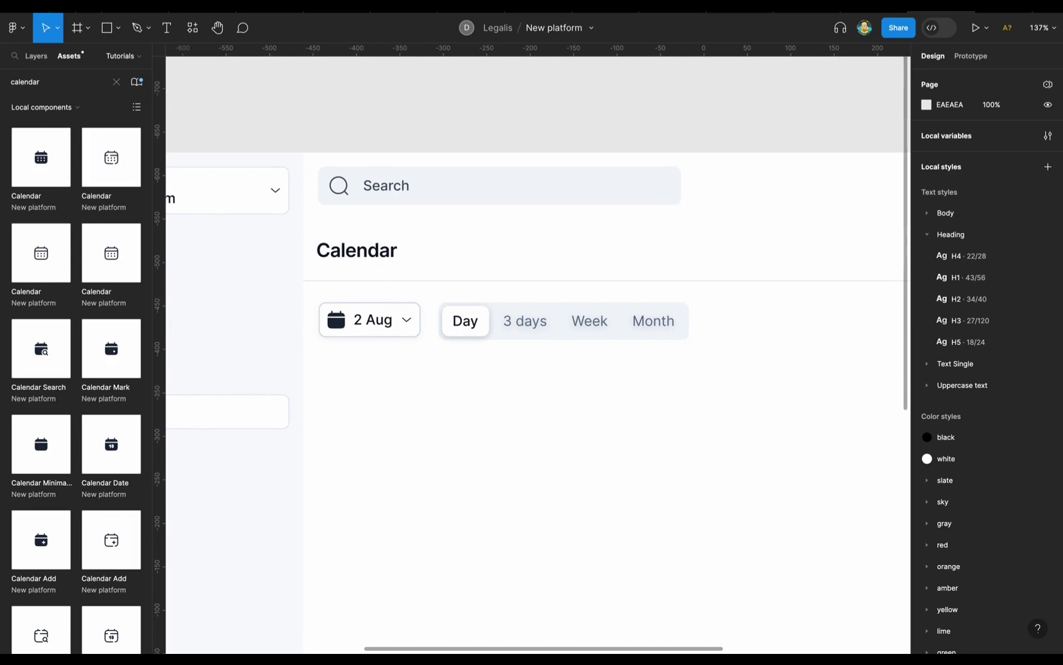
{"action": "scroll", "coordinate": [535, 357], "scroll_direction": "down", "scroll_amount": 5}
{"action": "key", "text": "shift+a"}
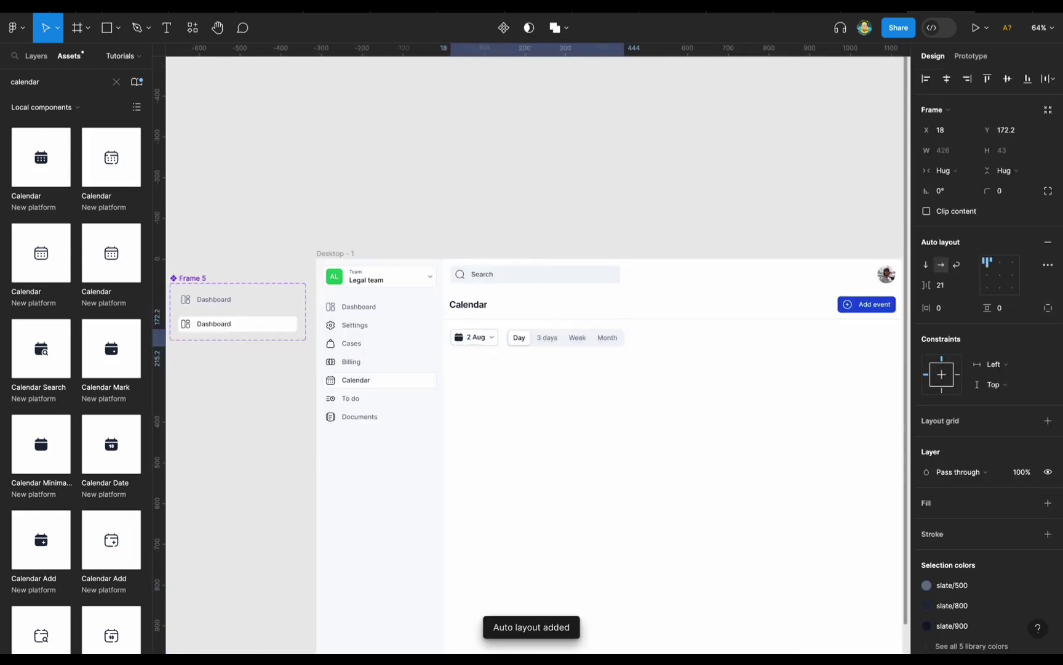
{"action": "type", "text": "16"}
{"action": "key", "text": "Escape"}
Step: Copy the Add event button below the divider and swap the copy's icon for the Filter icon
{"action": "scroll", "coordinate": [535, 431], "scroll_direction": "right", "scroll_amount": 3}
{"action": "left_click", "coordinate": [666, 290]}
{"action": "left_click_drag", "start_coordinate": [667, 290], "coordinate": [666, 319]}
{"action": "double_click", "coordinate": [647, 320]}
{"action": "type", "text": "filter"}
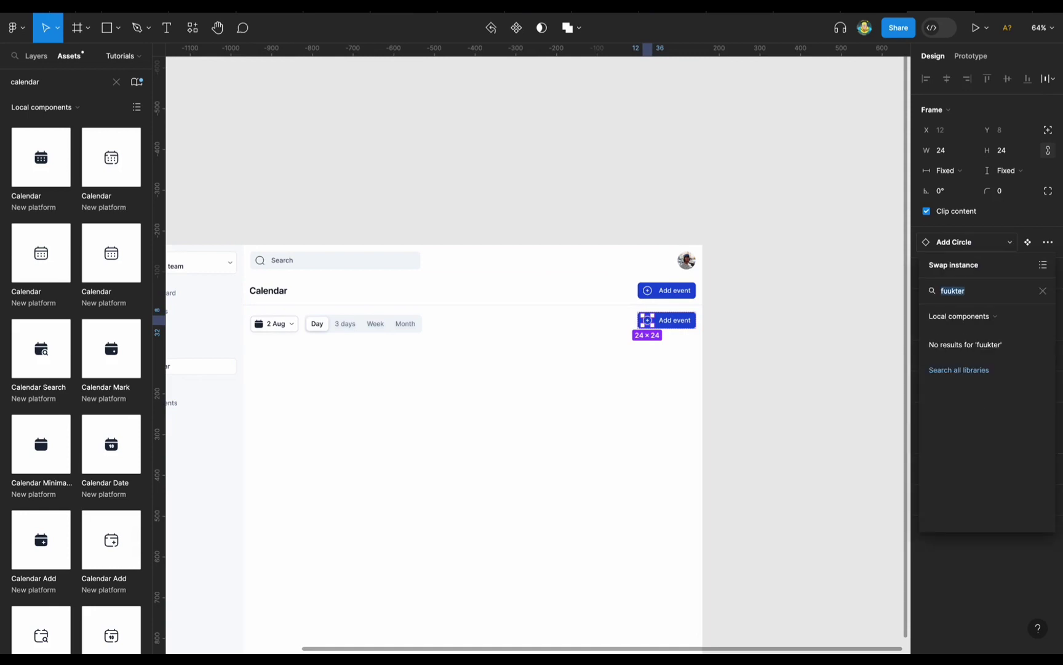
Step: Give the copied button a white fill and colour its icon and label slate/800
{"action": "key", "text": "shift+Return"}
{"action": "scroll", "coordinate": [656, 304], "scroll_direction": "up", "scroll_amount": 5}
{"action": "left_click", "coordinate": [926, 503]}
{"action": "scroll", "coordinate": [830, 541], "scroll_direction": "up", "scroll_amount": 3}
{"action": "left_click", "coordinate": [788, 485]}
{"action": "key", "text": "Return"}
{"action": "left_click", "coordinate": [926, 468]}
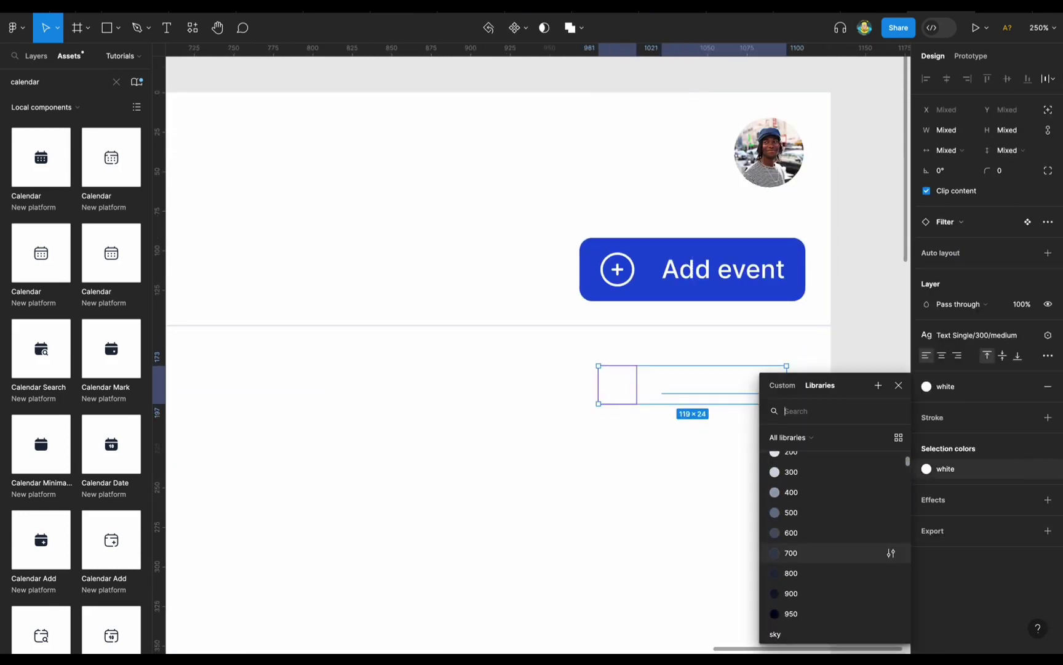
{"action": "left_click", "coordinate": [795, 593]}
Step: Add an inside slate/300 stroke of 1 to the copied white button
{"action": "key", "text": "shift+Return"}
{"action": "left_click", "coordinate": [1048, 533]}
{"action": "scroll", "coordinate": [985, 344], "scroll_direction": "down", "scroll_amount": 3}
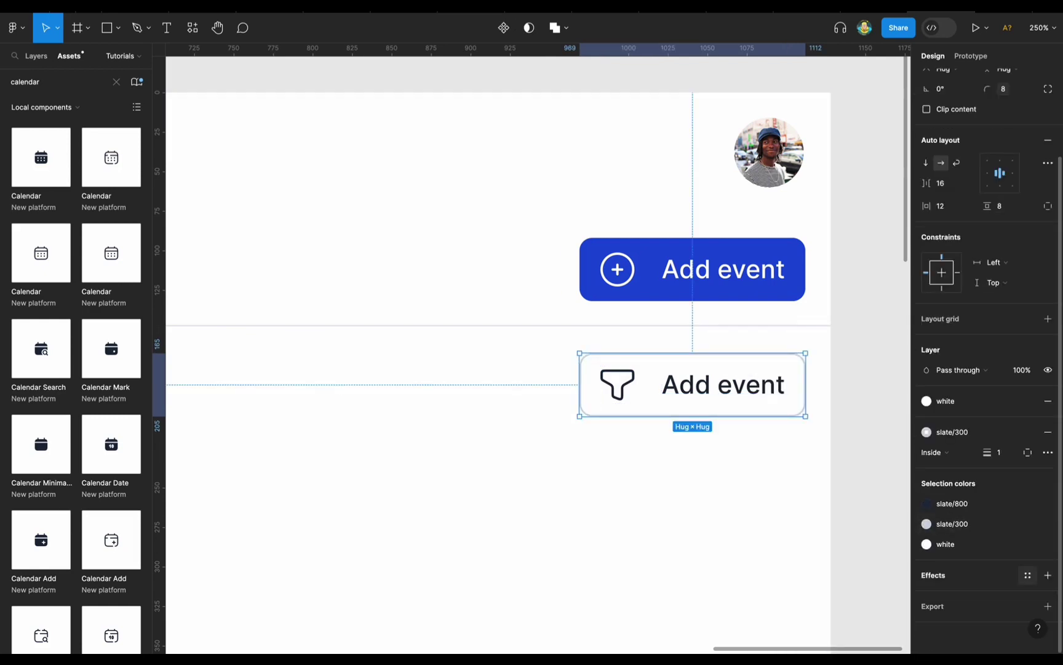
Step: Change the white button's label to "Filter by personnel" and colour its label and icon slate/700
{"action": "scroll", "coordinate": [700, 448], "scroll_direction": "down", "scroll_amount": 5}
{"action": "key", "text": "shift+Return"}
{"action": "double_click", "coordinate": [714, 408]}
{"action": "type", "text": "Fi"}
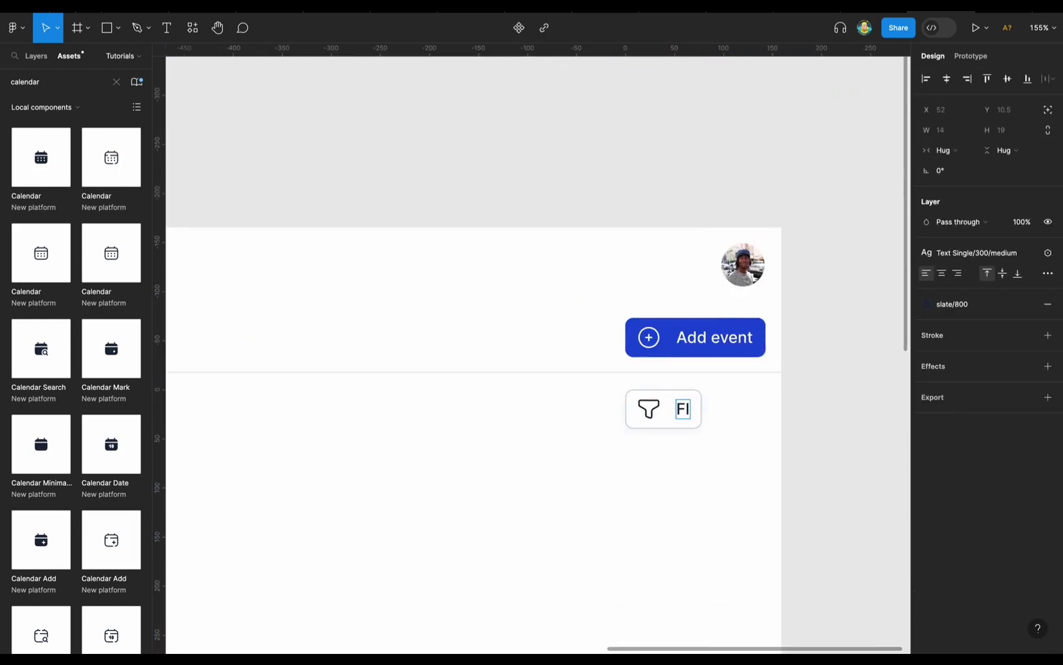
{"action": "type", "text": "lter by personnel"}
{"action": "key", "text": "Escape"}
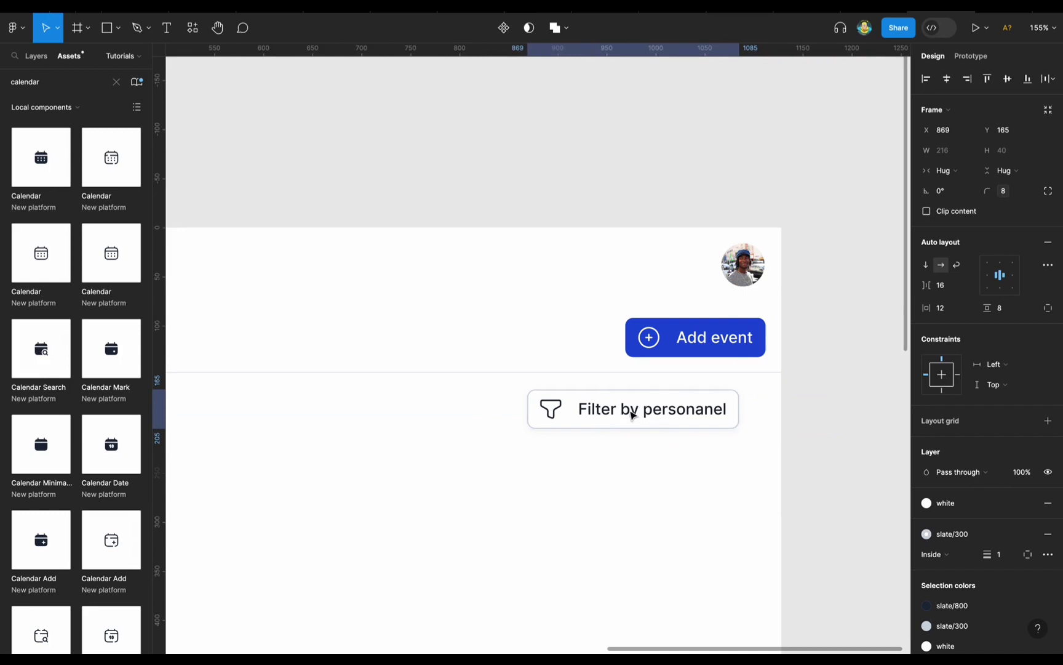
{"action": "key", "text": "Escape"}
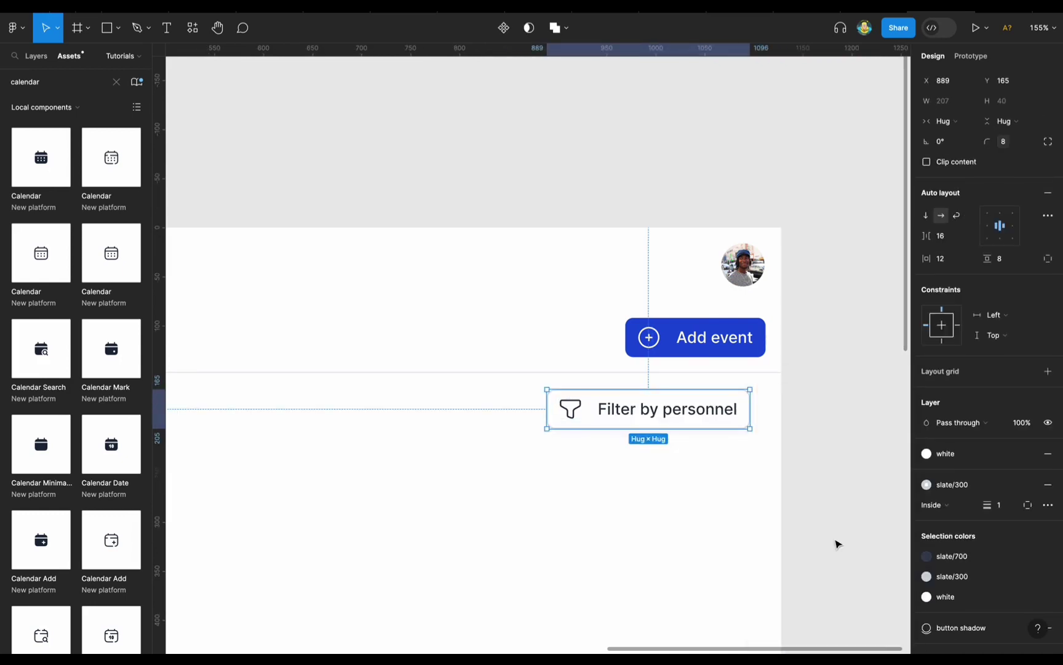
Step: Align the Filter by personnel button with the last layout grid column and centre it vertically with the toolbar controls
{"action": "key", "text": "shift+Right"}
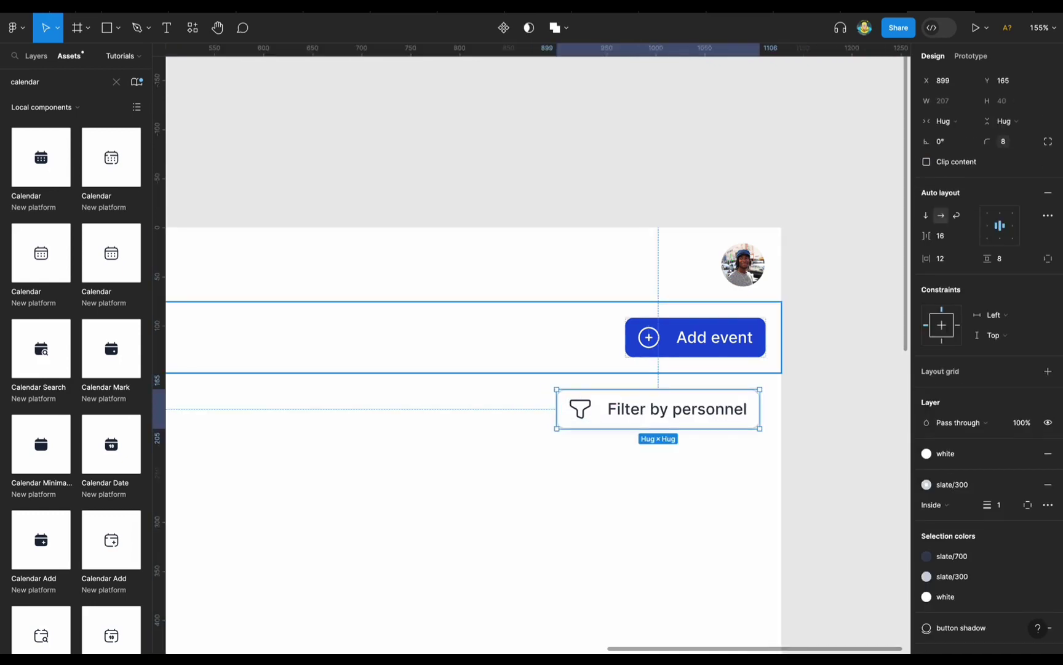
{"action": "key", "text": "shift+g"}
{"action": "key", "text": "ctrl+a"}
{"action": "scroll", "coordinate": [531, 345], "scroll_direction": "left", "scroll_amount": 5}
{"action": "scroll", "coordinate": [532, 345], "scroll_direction": "right", "scroll_amount": 5}
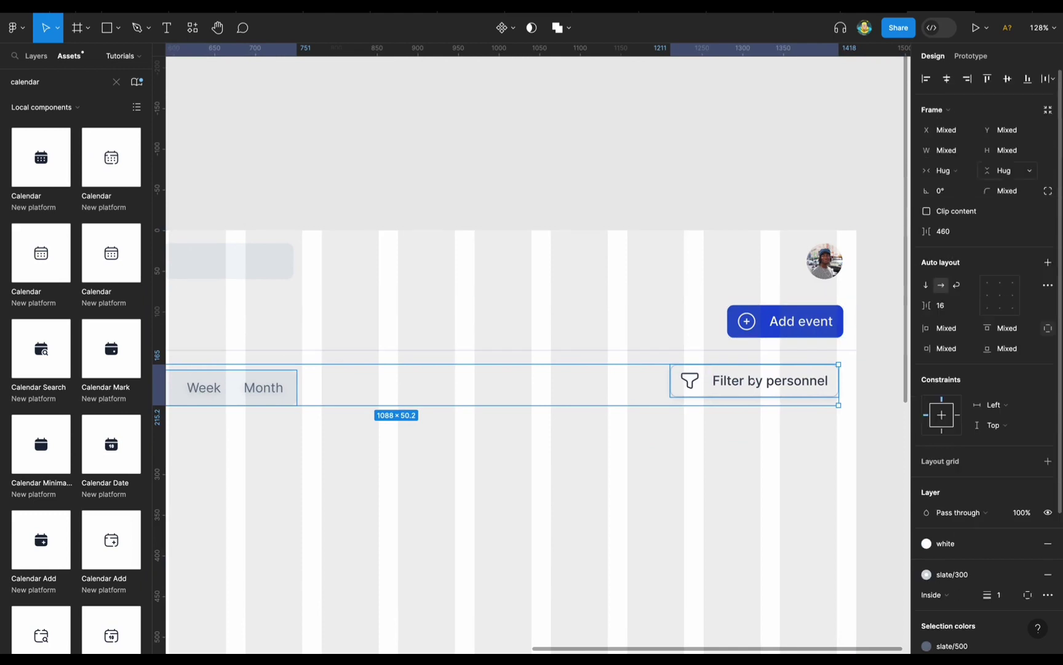
{"action": "scroll", "coordinate": [532, 345], "scroll_direction": "down", "scroll_amount": 5}
{"action": "key", "text": "Escape"}
{"action": "key", "text": "shift+g"}
{"action": "scroll", "coordinate": [532, 345], "scroll_direction": "up", "scroll_amount": 2}
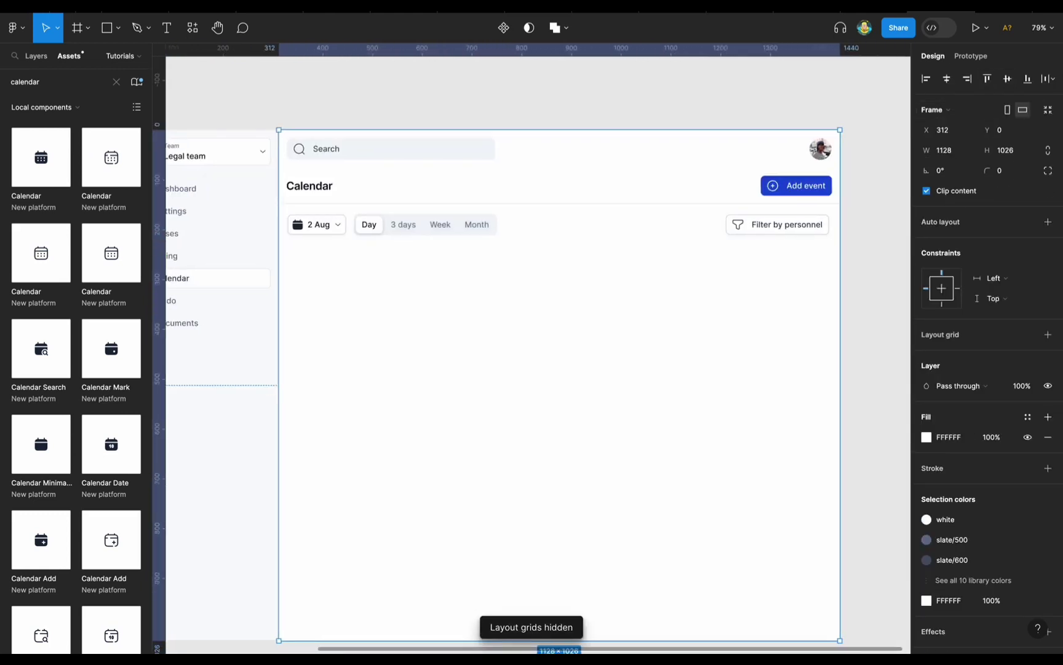
Step: Set the date button's horizontal padding to 12 and give the Day tab label the Text Single/300/bold style
{"action": "scroll", "coordinate": [311, 195], "scroll_direction": "up", "scroll_amount": 5}
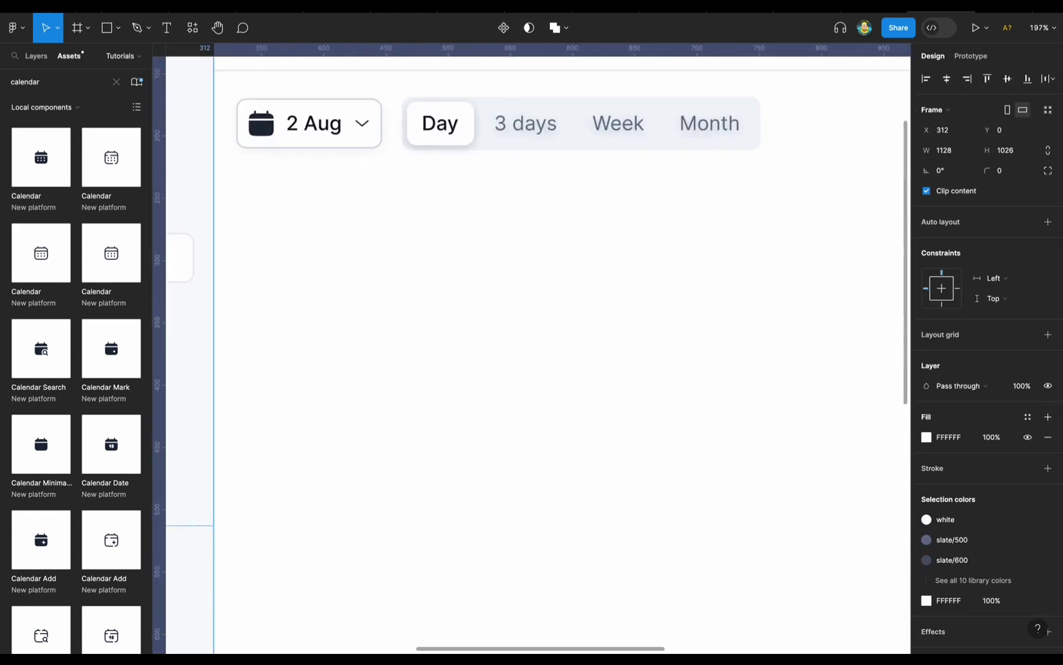
{"action": "left_click", "coordinate": [311, 166]}
{"action": "left_click", "coordinate": [311, 166]}
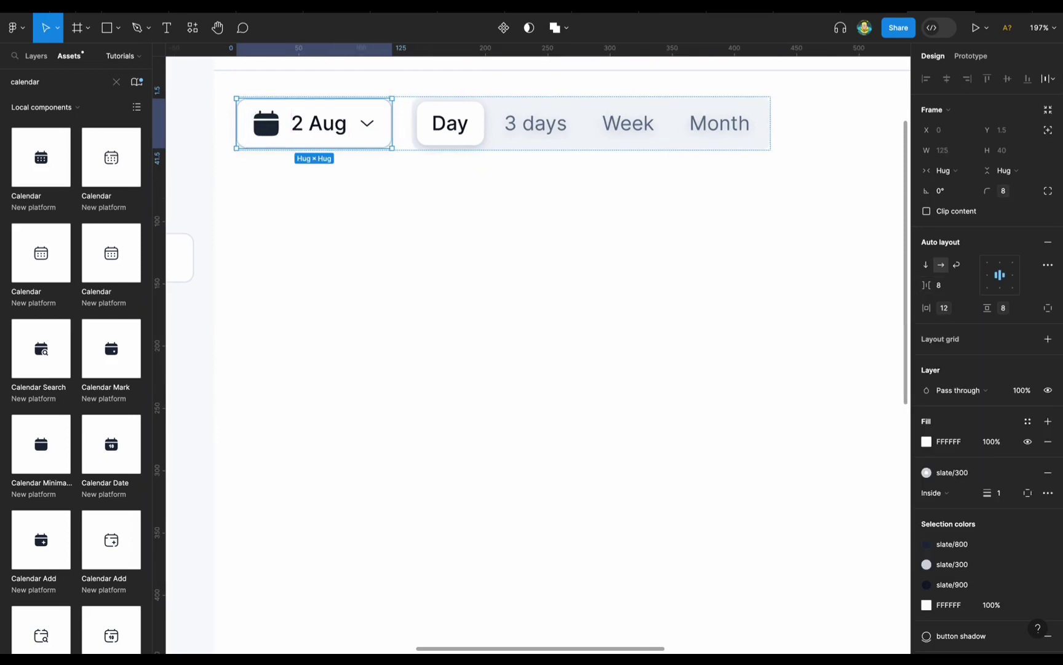
{"action": "scroll", "coordinate": [431, 277], "scroll_direction": "down", "scroll_amount": 2}
{"action": "left_click", "coordinate": [406, 151]}
{"action": "left_click", "coordinate": [977, 252]}
{"action": "left_click", "coordinate": [971, 420]}
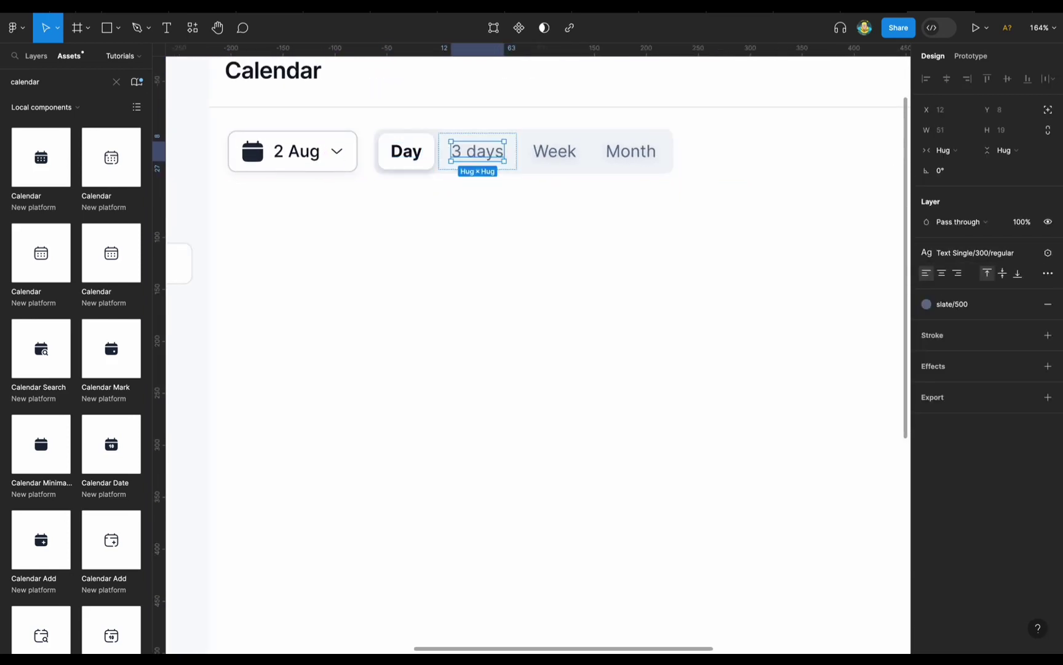
Step: Remove the drop shadow from the inactive 3 days, Week and Month tabs
{"action": "key", "text": "Escape"}
{"action": "key", "text": "Escape"}
{"action": "scroll", "coordinate": [476, 185], "scroll_direction": "down", "scroll_amount": 4}
{"action": "scroll", "coordinate": [475, 185], "scroll_direction": "up", "scroll_amount": 5}
{"action": "left_click", "coordinate": [400, 180]}
{"action": "key", "text": "Escape"}
{"action": "key", "text": "Escape"}
{"action": "key", "text": "Escape"}
{"action": "left_click", "coordinate": [400, 180]}
{"action": "left_click", "coordinate": [400, 180]}
{"action": "key", "text": "Escape"}
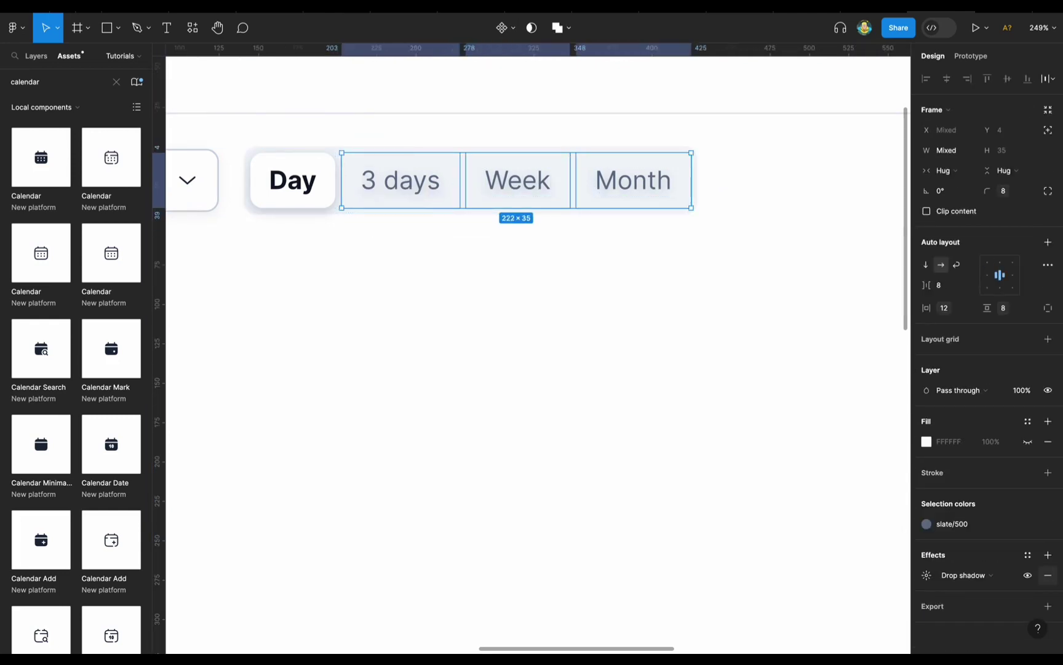
{"action": "key", "text": "Escape"}
{"action": "key", "text": "shift+2"}
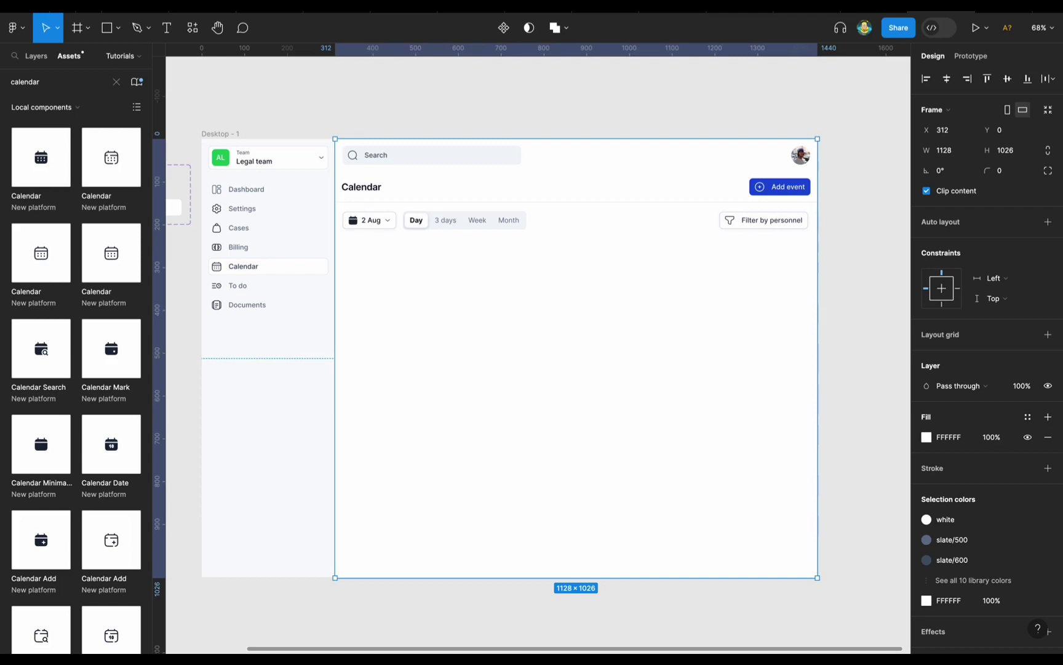
Step: Duplicate the active Day tab in the view switcher and label the copy "3 days"
{"action": "scroll", "coordinate": [422, 251], "scroll_direction": "up", "scroll_amount": 5}
{"action": "left_click", "coordinate": [408, 184]}
{"action": "key", "text": "ctrl+d"}
{"action": "key", "text": "Return"}
{"action": "key", "text": "Return"}
{"action": "type", "text": "3 d"}
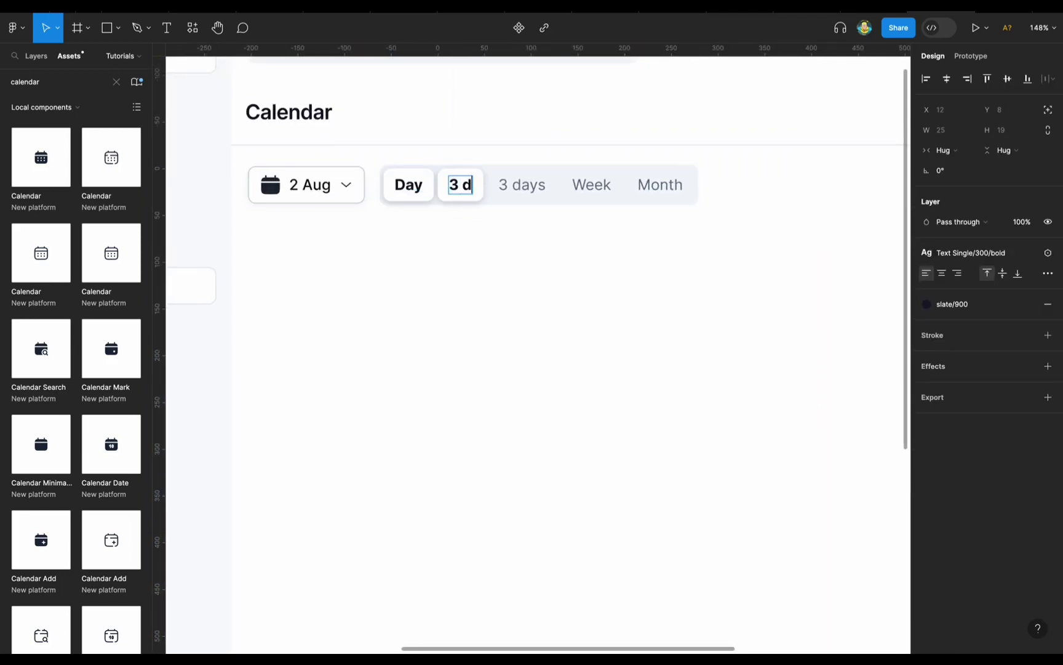
{"action": "type", "text": "ays"}
{"action": "key", "text": "Escape"}
Step: Replace the active Day tab with an inactive one labelled "Day" and remove the redundant inactive 3 days tab
{"action": "key", "text": "ctrl+d"}
{"action": "key", "text": "Escape"}
{"action": "left_click", "coordinate": [567, 185]}
{"action": "left_click", "coordinate": [566, 185]}
{"action": "key", "text": "Delete"}
{"action": "double_click", "coordinate": [418, 185]}
{"action": "type", "text": "Day"}
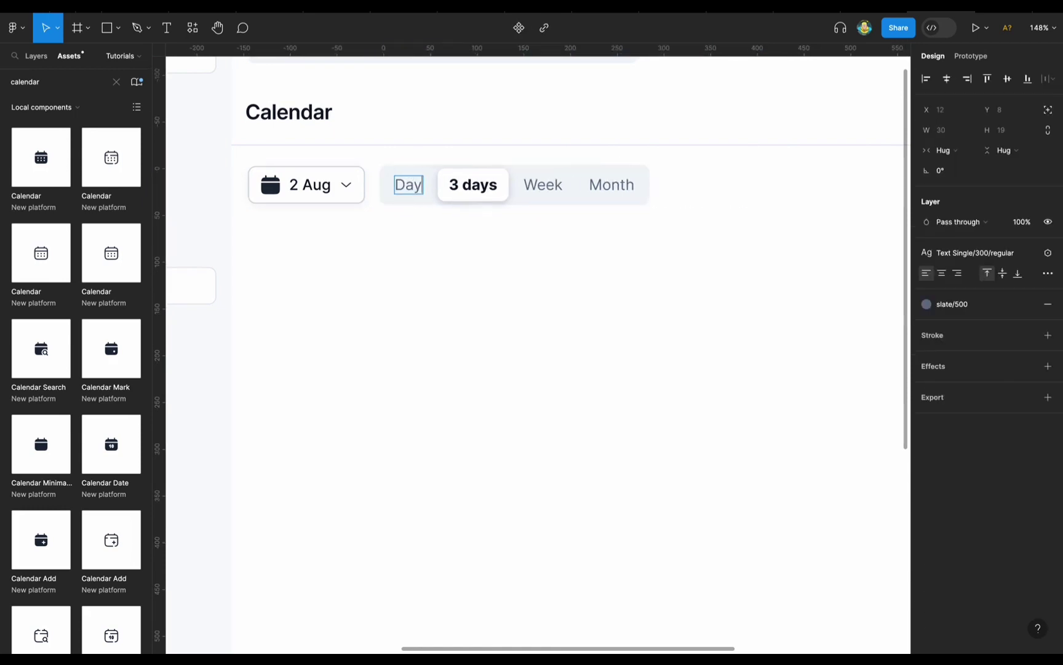
{"action": "key", "text": "Escape"}
Step: Add two text layers reading "Tue," and "2 Aug" side by side below the toolbar
{"action": "key", "text": "shift+1"}
{"action": "key", "text": "Escape"}
{"action": "key", "text": "Escape"}
{"action": "key", "text": "shift+2"}
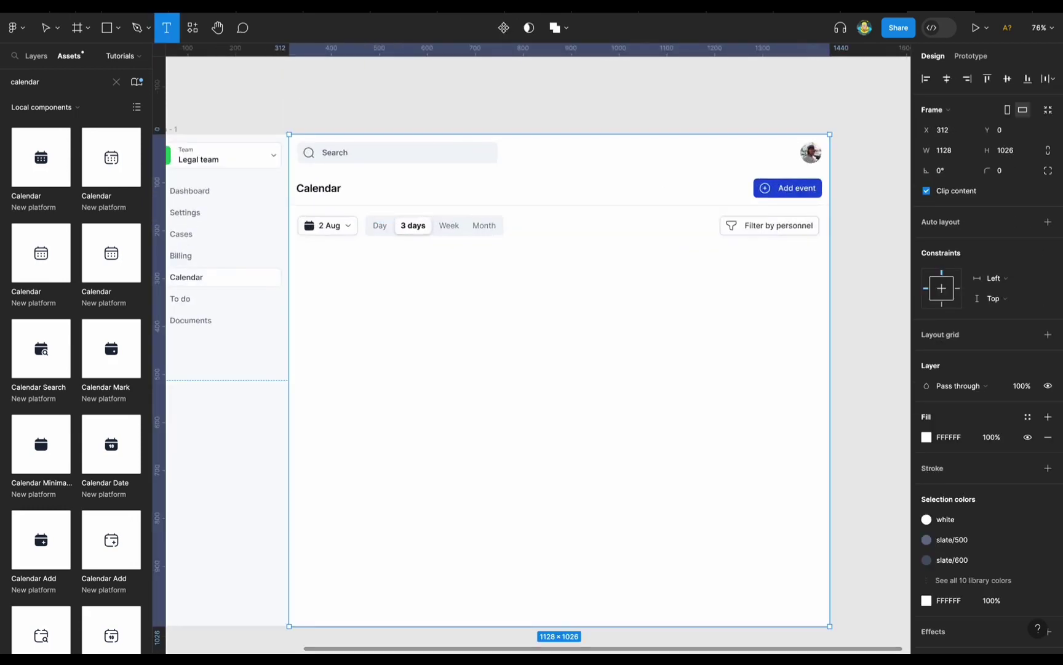
{"action": "left_click", "coordinate": [343, 268]}
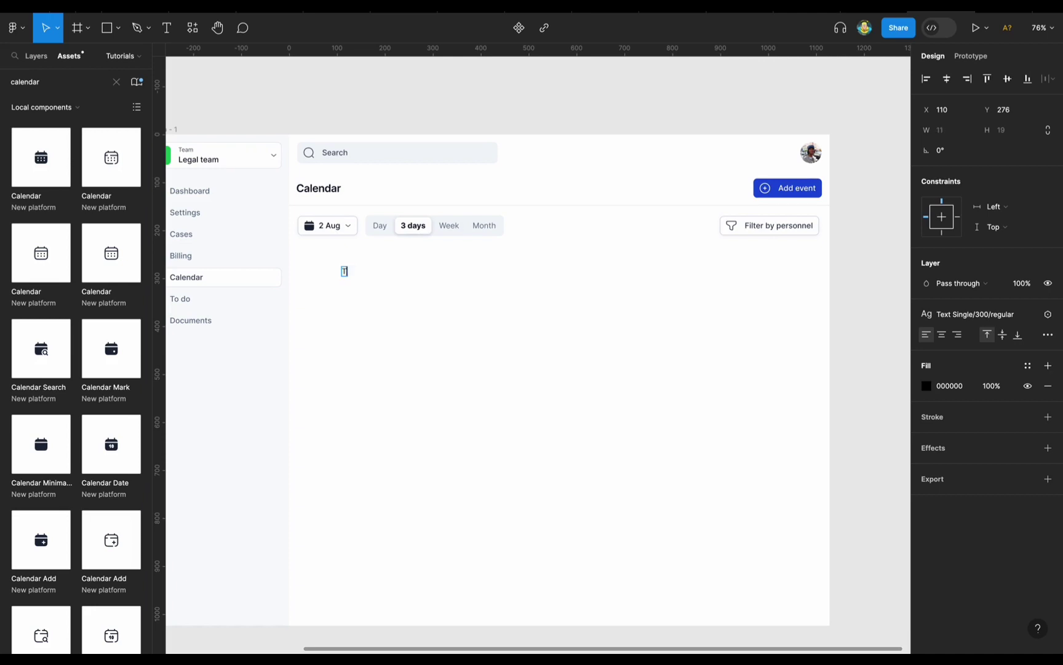
{"action": "key", "text": "ctrl+d"}
{"action": "key", "text": "ctrl+z"}
{"action": "left_click_drag", "start_coordinate": [363, 271], "coordinate": [371, 271]}
{"action": "scroll", "coordinate": [371, 271], "scroll_direction": "up", "scroll_amount": 5}
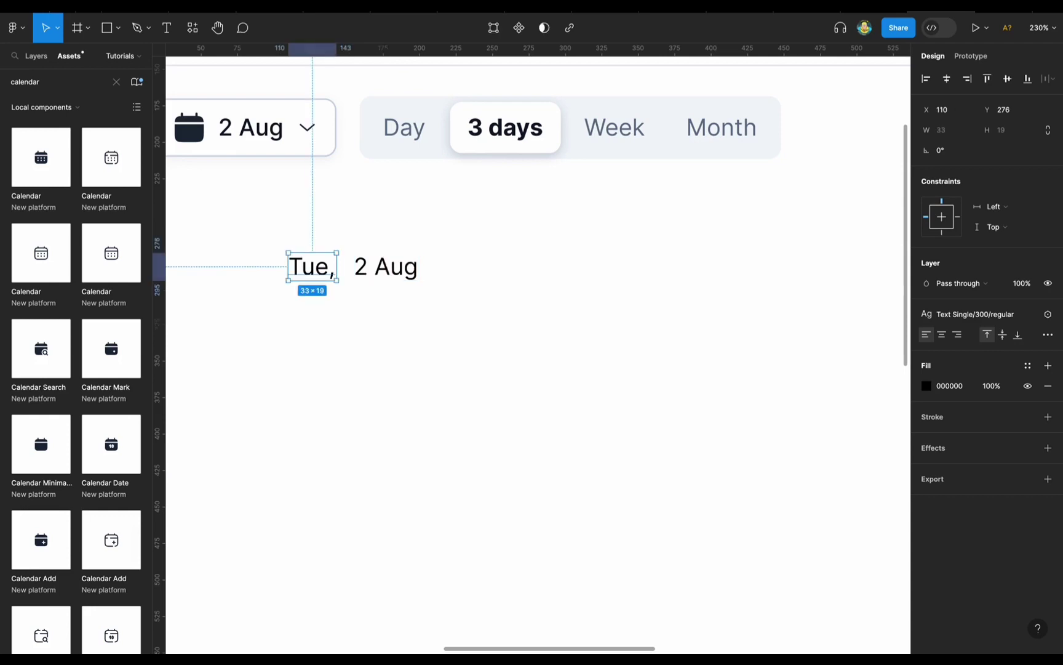
Step: Colour the date text slate/600 and give "Tue," the bold text style in slate/900
{"action": "key", "text": "ctrl+a"}
{"action": "key", "text": "Escape"}
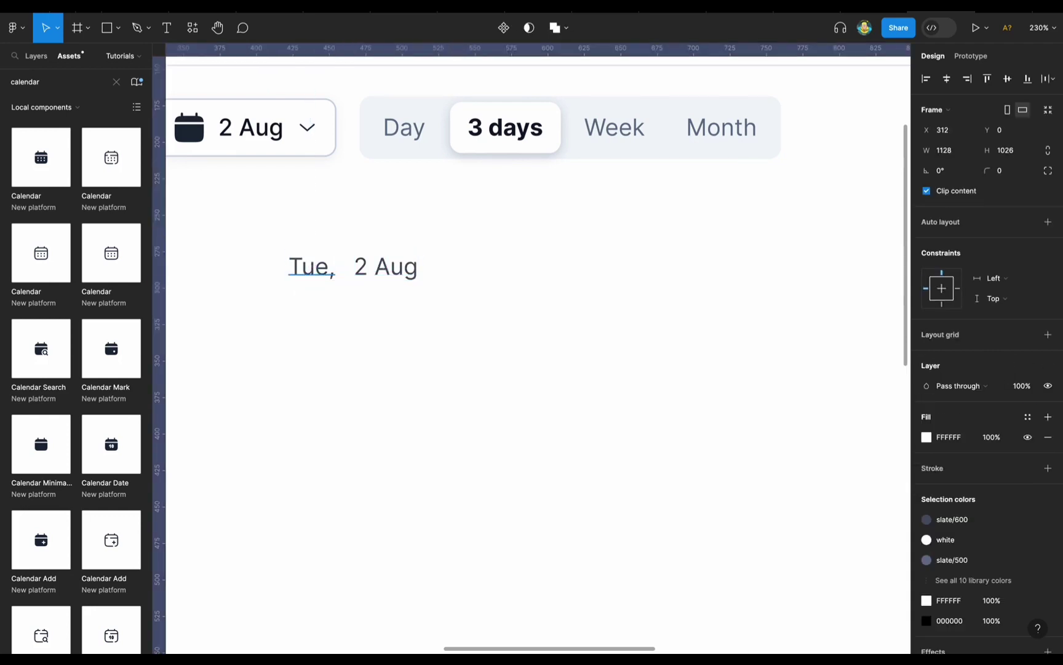
{"action": "left_click", "coordinate": [311, 267]}
{"action": "left_click", "coordinate": [976, 365]}
{"action": "left_click", "coordinate": [985, 501]}
{"action": "left_click", "coordinate": [926, 365]}
Step: Wrap "Tue," and "2 Aug" in a horizontal auto layout with a gap of 4
{"action": "left_click", "coordinate": [386, 267], "text": "shift"}
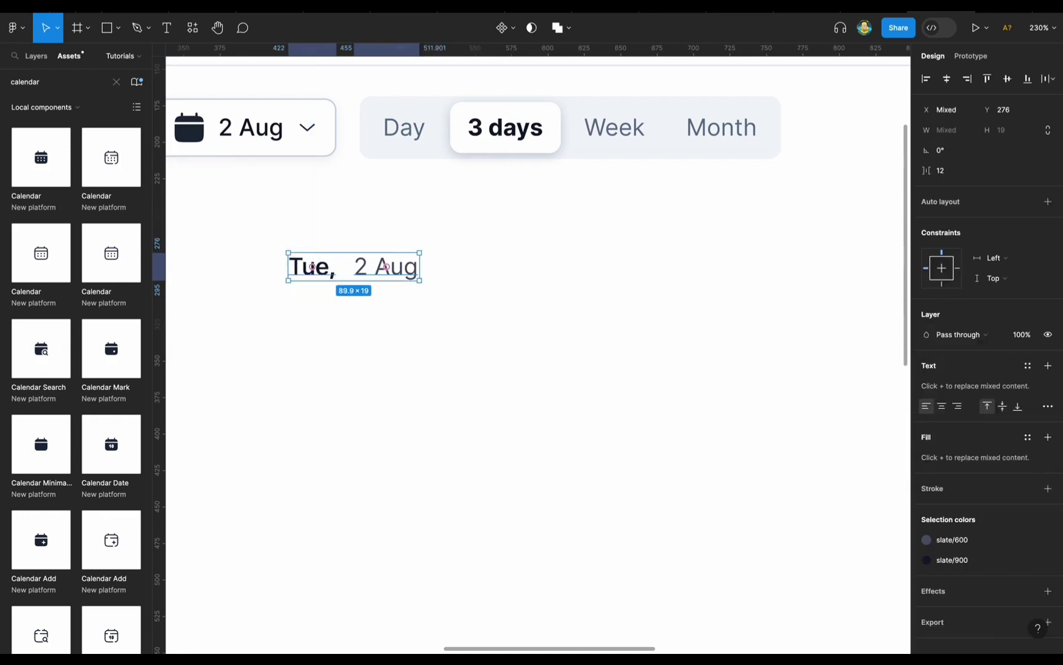
{"action": "key", "text": "shift+a"}
{"action": "scroll", "coordinate": [376, 271], "scroll_direction": "down", "scroll_amount": 5}
{"action": "scroll", "coordinate": [376, 270], "scroll_direction": "up", "scroll_amount": 3}
{"action": "key", "text": "ctrl+g"}
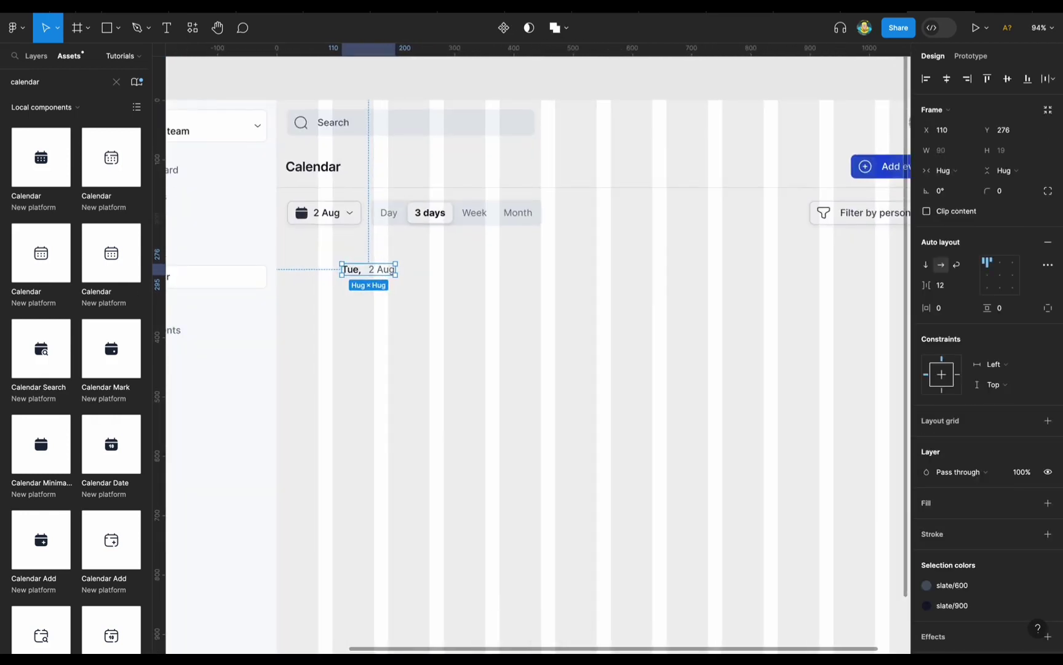
{"action": "scroll", "coordinate": [364, 272], "scroll_direction": "up", "scroll_amount": 10}
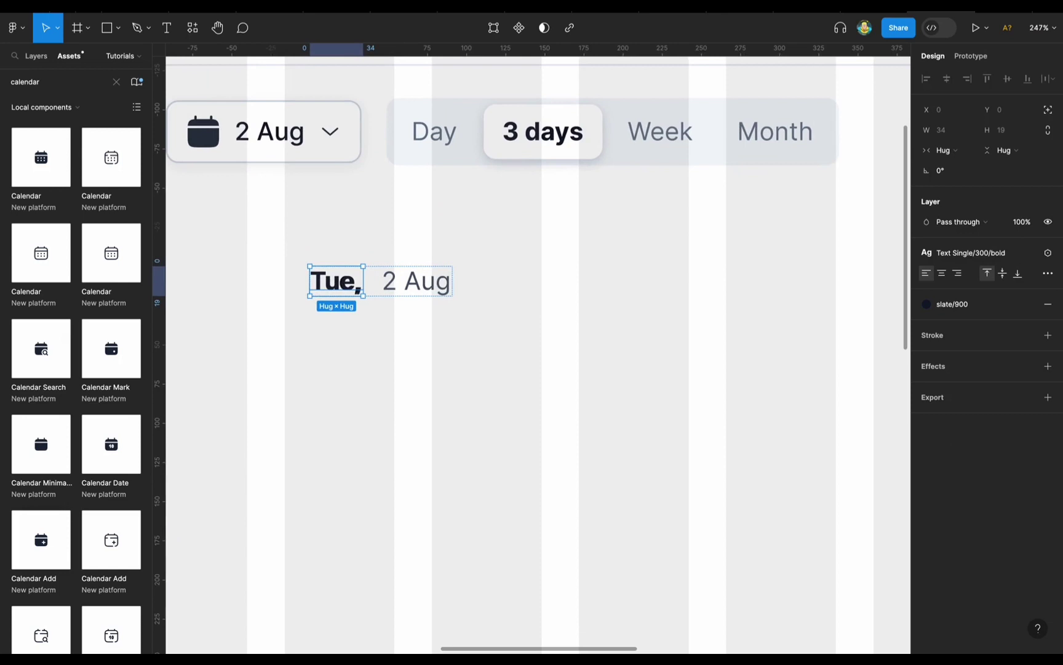
{"action": "scroll", "coordinate": [441, 339], "scroll_direction": "down", "scroll_amount": 10}
{"action": "mouse_move", "coordinate": [927, 285]}
{"action": "left_mouse_down"}
{"action": "mouse_move", "coordinate": [945, 285]}
{"action": "mouse_move", "coordinate": [921, 285]}
{"action": "left_mouse_up"}
{"action": "scroll", "coordinate": [539, 355], "scroll_direction": "down", "scroll_amount": 8}
{"action": "scroll", "coordinate": [539, 355], "scroll_direction": "up", "scroll_amount": 3}
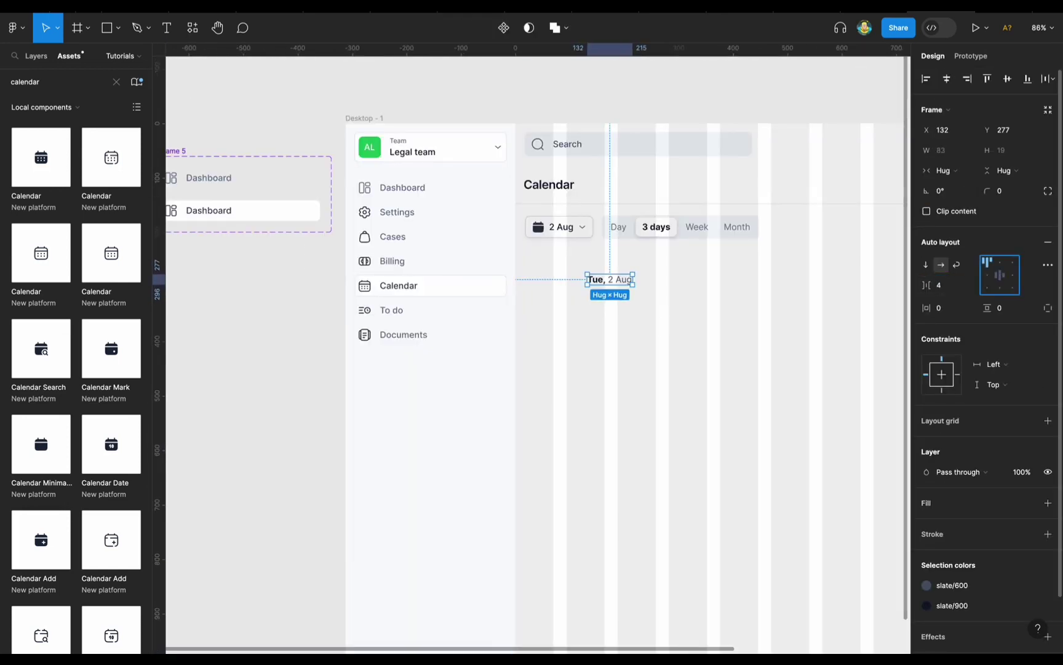
Step: Centre the day header's content and increase its horizontal padding to 130
{"action": "key", "text": "shift+Up"}
{"action": "key", "text": "shift+Up"}
{"action": "key", "text": "shift+Up"}
{"action": "key", "text": "shift+Up"}
{"action": "key", "text": "shift+Up"}
{"action": "key", "text": "shift+Up"}
{"action": "key", "text": "shift+Up"}
{"action": "key", "text": "shift+Up"}
{"action": "key", "text": "shift+Up"}
{"action": "key", "text": "shift+Up"}
{"action": "key", "text": "shift+Up"}
{"action": "key", "text": "shift+Up"}
{"action": "scroll", "coordinate": [508, 278], "scroll_direction": "up", "scroll_amount": 3}
{"action": "scroll", "coordinate": [536, 354], "scroll_direction": "right", "scroll_amount": 6}
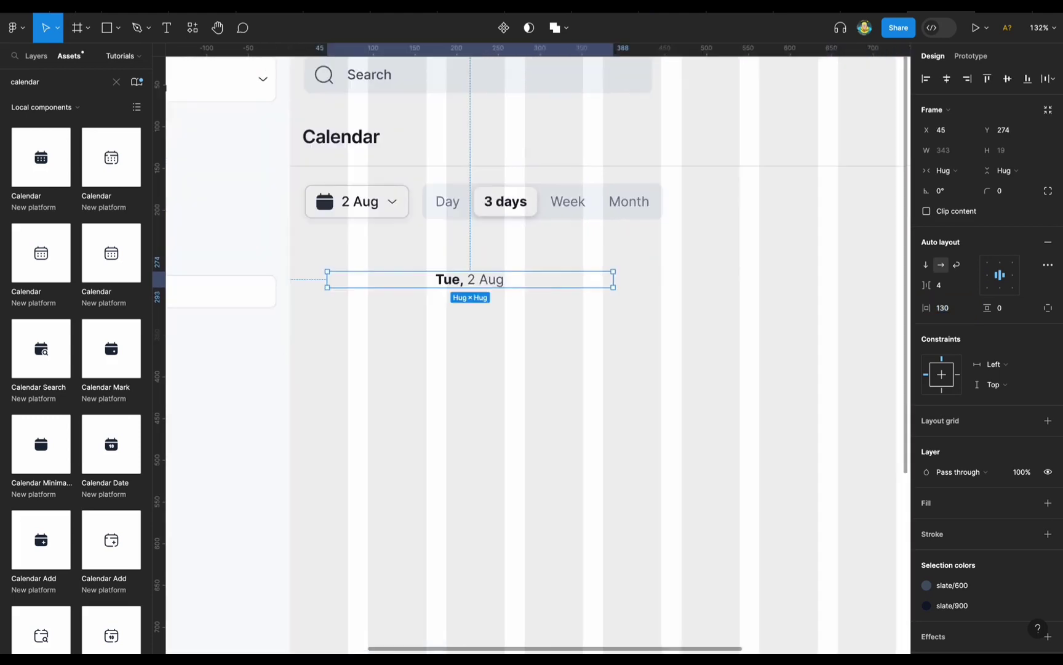
Step: Resize the day header to a fixed width of 352 and set its vertical padding to 8
{"action": "left_click_drag", "start_coordinate": [370, 275], "coordinate": [376, 275]}
{"action": "scroll", "coordinate": [424, 258], "scroll_direction": "up", "scroll_amount": 5}
{"action": "left_click_drag", "start_coordinate": [636, 289], "coordinate": [656, 288]}
{"action": "type", "text": "8"}
{"action": "key", "text": "Return"}
{"action": "scroll", "coordinate": [985, 431], "scroll_direction": "down", "scroll_amount": 1}
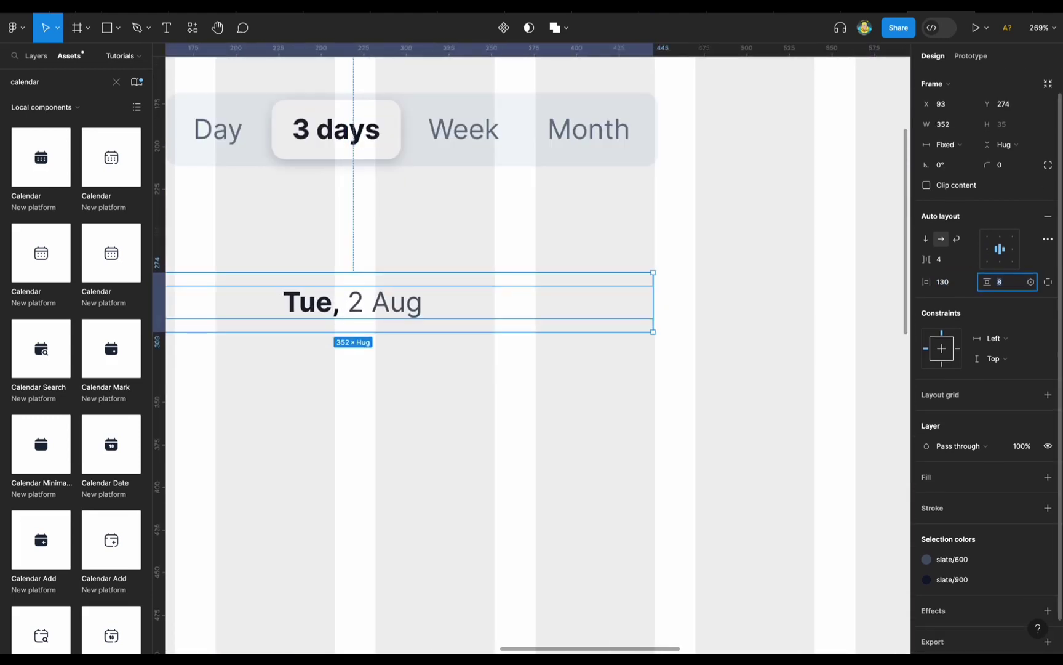
Step: Add an inside slate/200 stroke of 1 to only the right edge of the day header
{"action": "left_click", "coordinate": [1048, 503]}
{"action": "left_click", "coordinate": [1028, 502]}
{"action": "left_click", "coordinate": [1021, 610]}
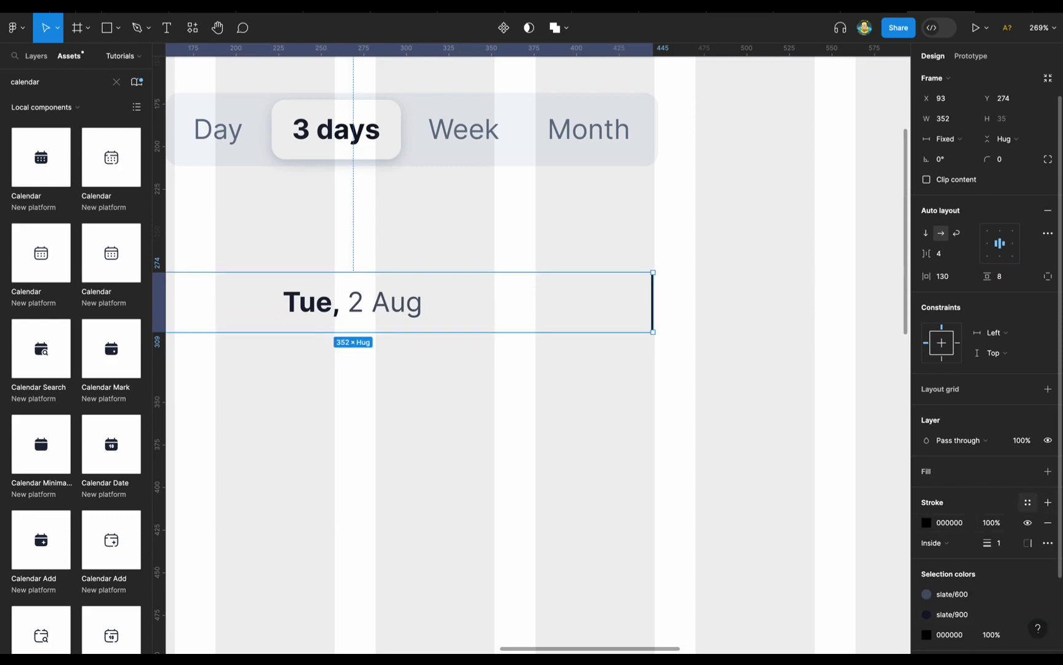
{"action": "key", "text": "Escape"}
{"action": "key", "text": "shift+2"}
Step: Duplicate the day header into a row of three adjoining cells inside a horizontal auto layout
{"action": "key", "text": "shift+g"}
{"action": "left_click", "coordinate": [384, 382]}
{"action": "key", "text": "ctrl+d"}
{"action": "key", "text": "shift+a"}
{"action": "key", "text": "ctrl+d"}
{"action": "scroll", "coordinate": [536, 430], "scroll_direction": "right", "scroll_amount": 2}
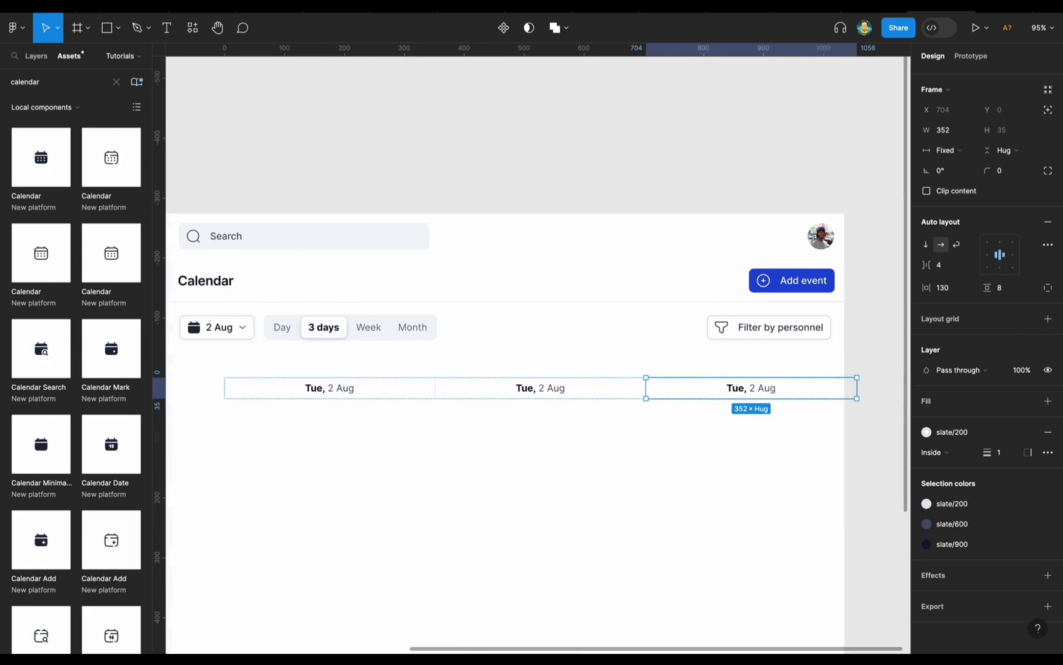
Step: Set all three day header cells to a width of 336 so the row fits the layout grid
{"action": "key", "text": "Escape"}
{"action": "key", "text": "shift+g"}
{"action": "key", "text": "Return"}
{"action": "key", "text": "alt+shift+w"}
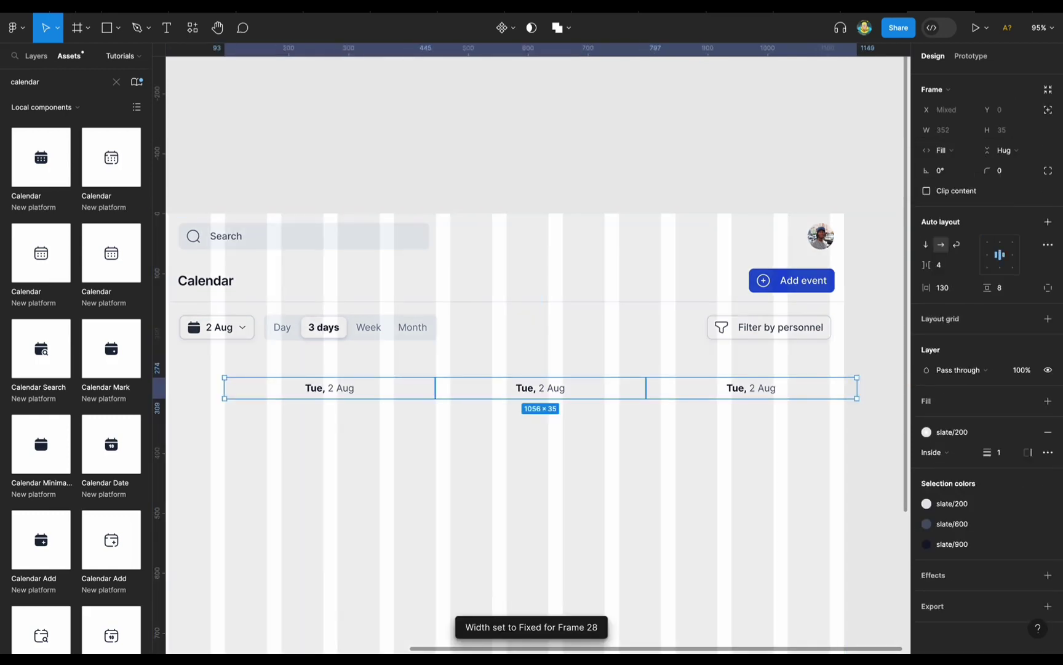
{"action": "scroll", "coordinate": [831, 388], "scroll_direction": "up", "scroll_amount": 2}
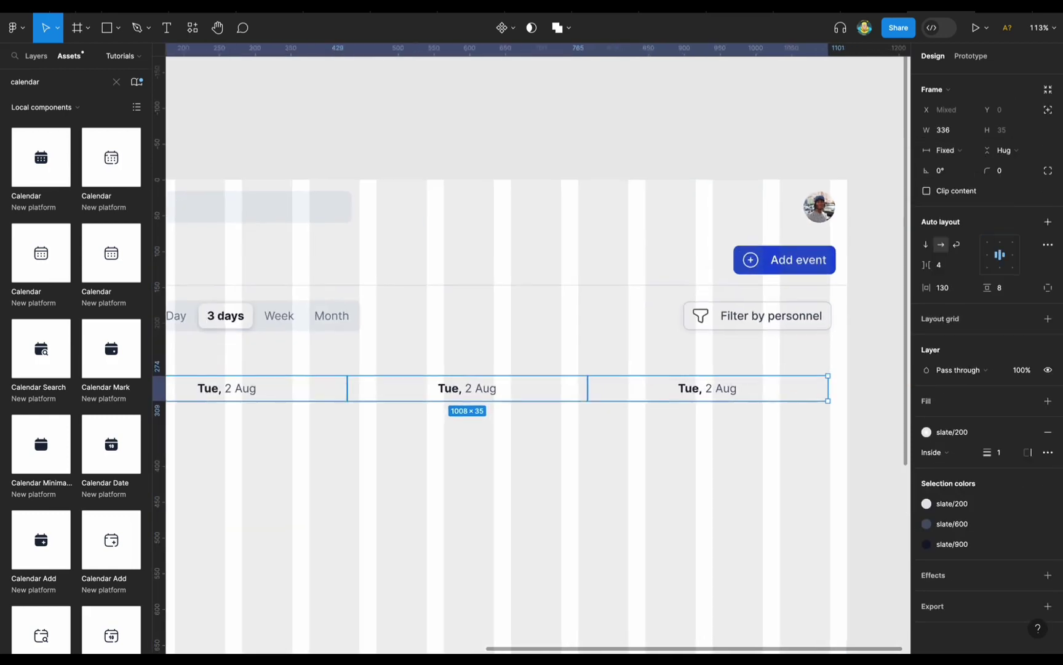
Step: Relabel the second day header "Wed 3 Aug" and the third "Thu, 3 Aug"
{"action": "double_click", "coordinate": [449, 388]}
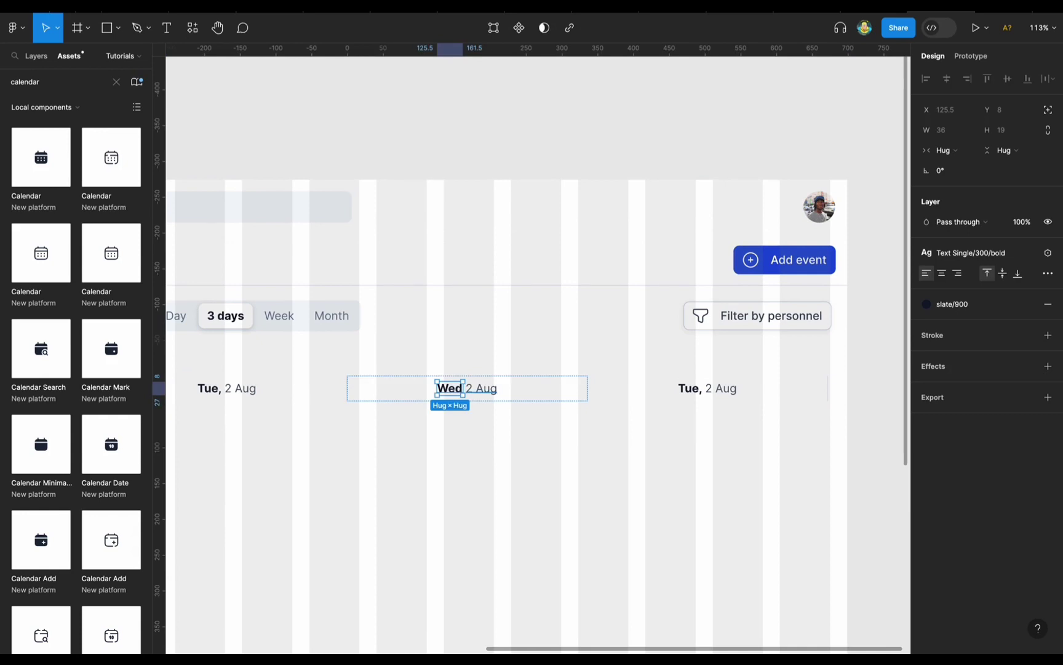
{"action": "double_click", "coordinate": [470, 387]}
{"action": "type", "text": "hu"}
{"action": "key", "text": "Right"}
{"action": "key", "text": "Right"}
{"action": "key", "text": "shift+End"}
{"action": "type", "text": "3 Aug"}
{"action": "key", "text": "Escape"}
{"action": "key", "text": "Escape"}
{"action": "key", "text": "minus"}
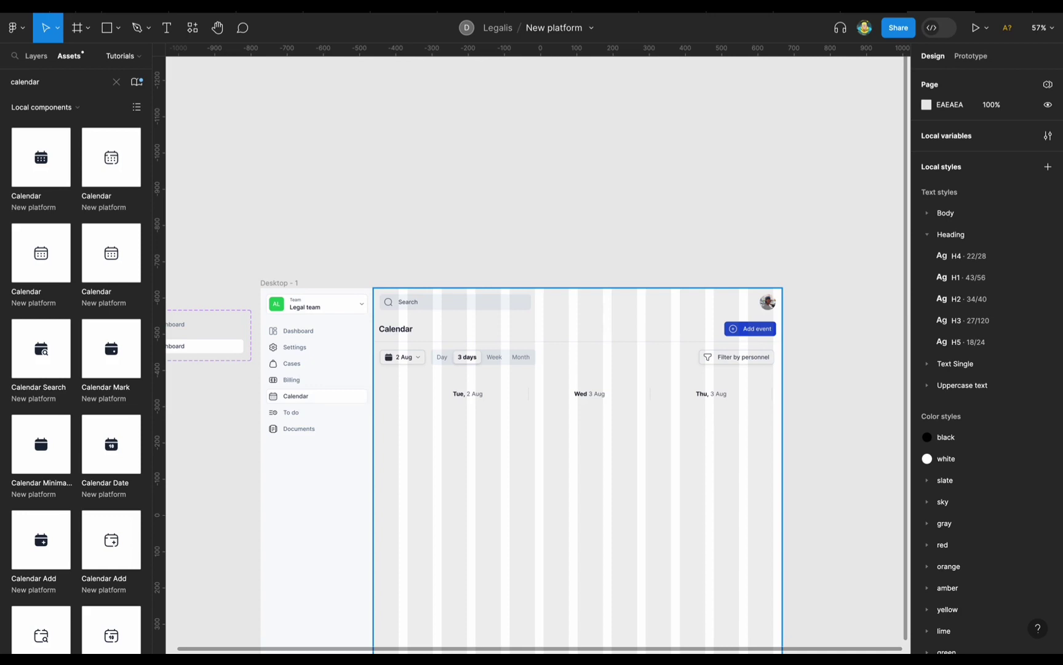
Step: Copy an empty Day cell from the Calendar frame on the Application design page and paste it into the Tutorials page
{"action": "scroll", "coordinate": [417, 392], "scroll_direction": "up", "scroll_amount": 5}
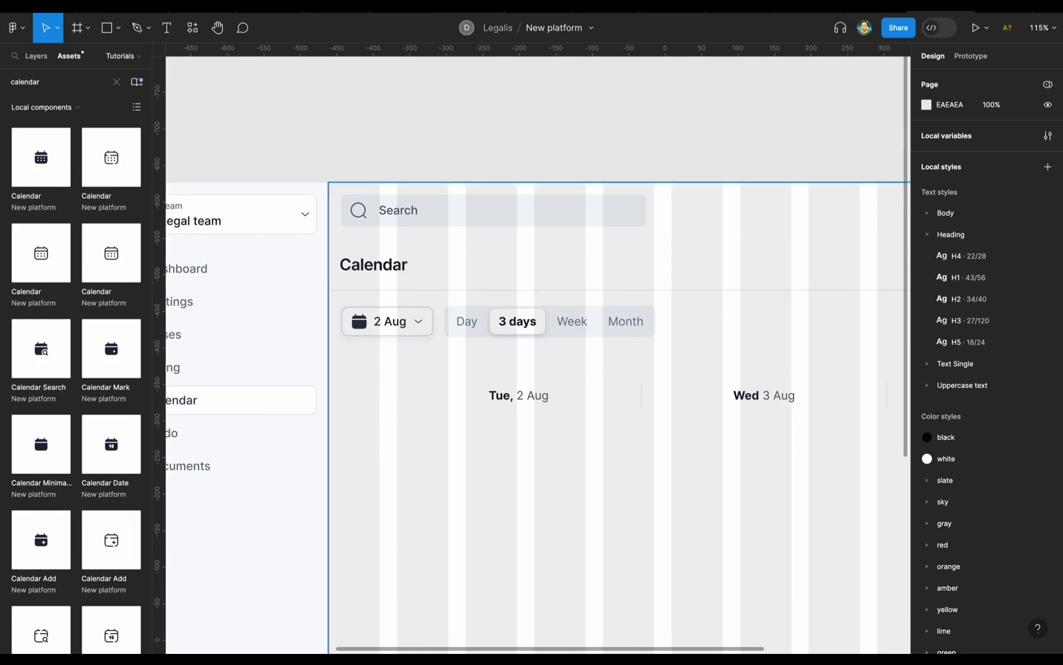
{"action": "key", "text": "alt+1"}
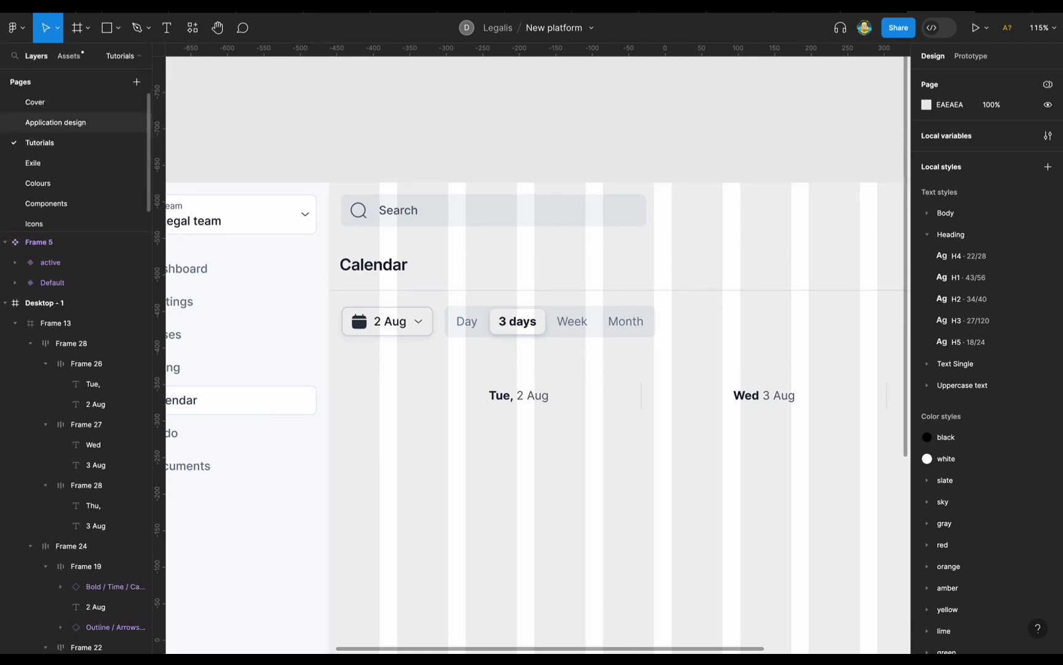
{"action": "key", "text": "shift+2"}
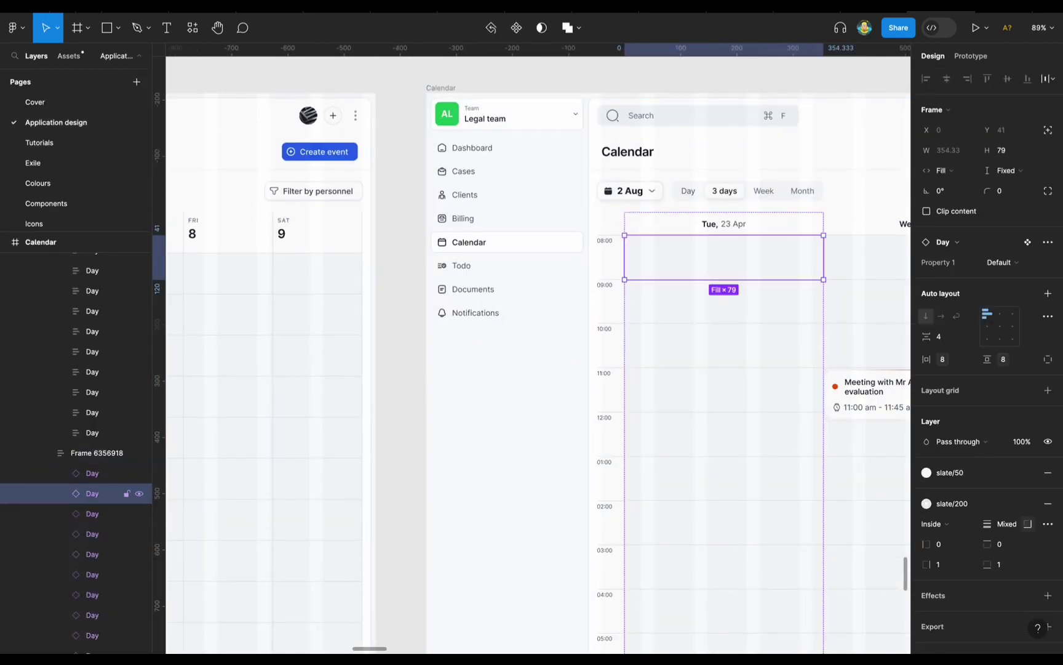
{"action": "key", "text": "Page_Down"}
{"action": "key", "text": "ctrl+v"}
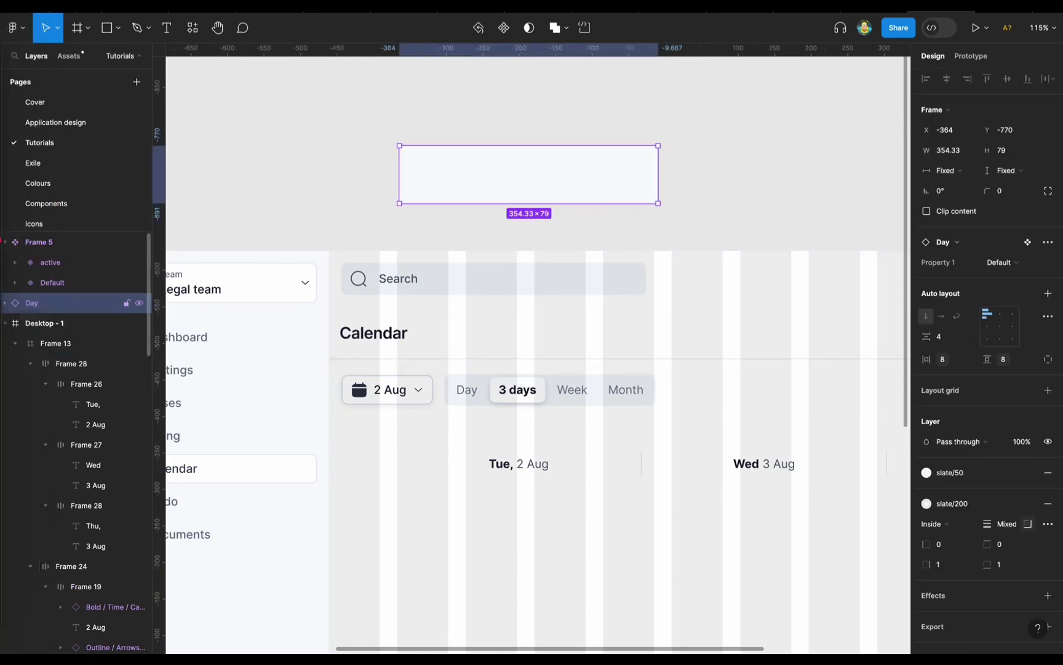
Step: Place the pasted Day cell under the "Tue, 2 Aug" header and wrap both in a vertical auto layout
{"action": "left_click_drag", "start_coordinate": [528, 174], "coordinate": [524, 525]}
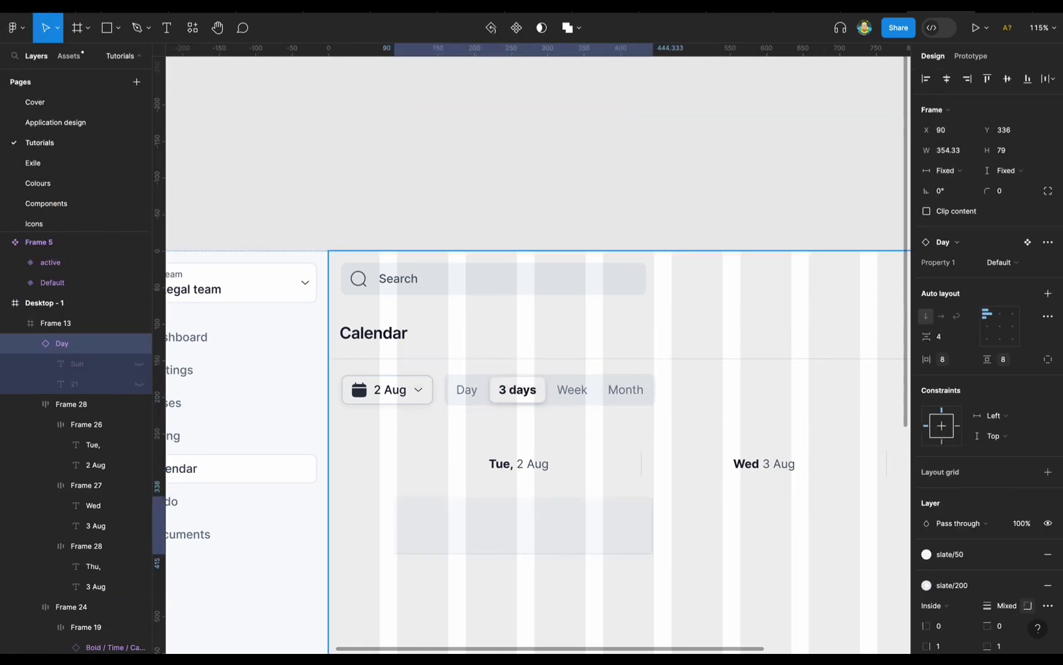
{"action": "key", "text": "shift+a"}
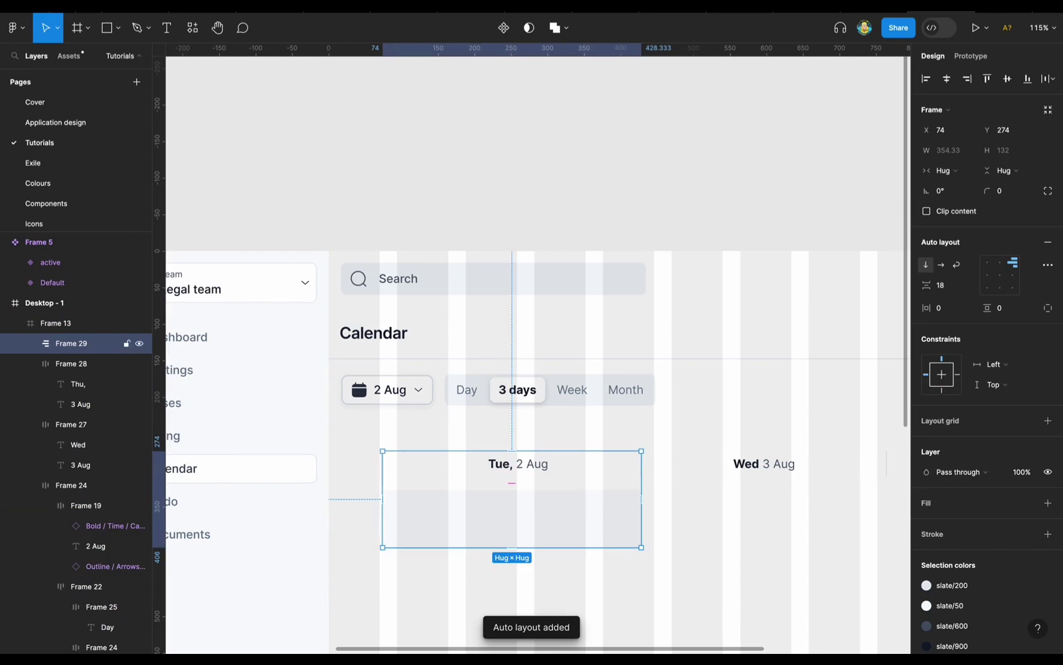
Step: Set the Tue column's item spacing to 0 and duplicate its Day cell until nine cells fill the column
{"action": "scroll", "coordinate": [532, 447], "scroll_direction": "right", "scroll_amount": 2}
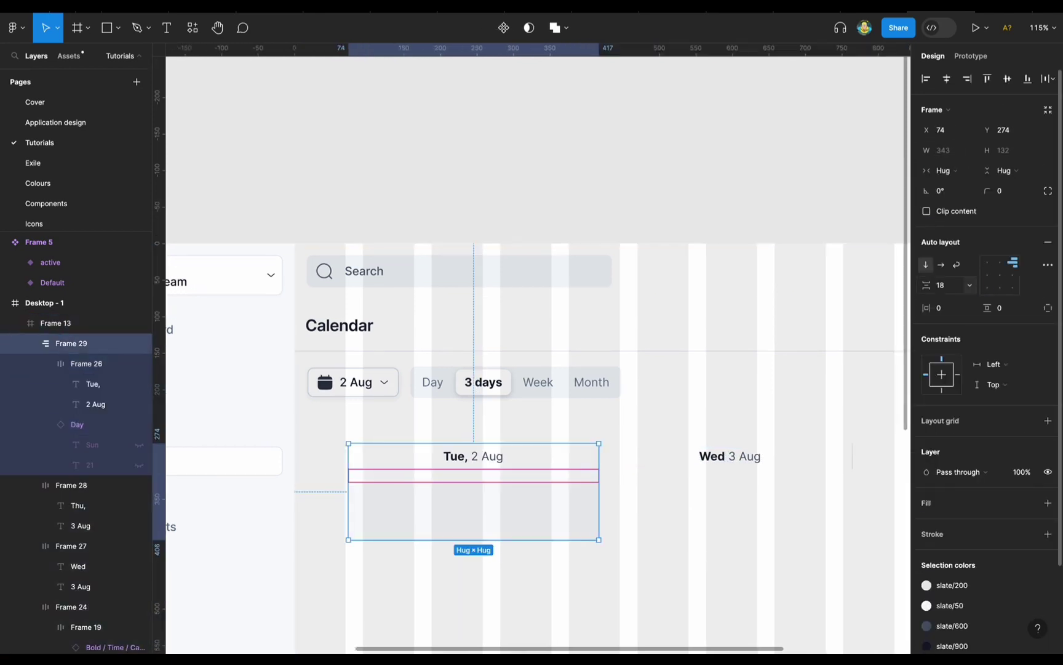
{"action": "left_click", "coordinate": [77, 424]}
{"action": "key", "text": "ctrl+d"}
{"action": "key", "text": "ctrl+d"}
{"action": "key", "text": "ctrl+d"}
{"action": "key", "text": "ctrl+d"}
{"action": "key", "text": "ctrl+d"}
{"action": "key", "text": "ctrl+d"}
{"action": "key", "text": "ctrl+d"}
{"action": "scroll", "coordinate": [474, 369], "scroll_direction": "down", "scroll_amount": 5}
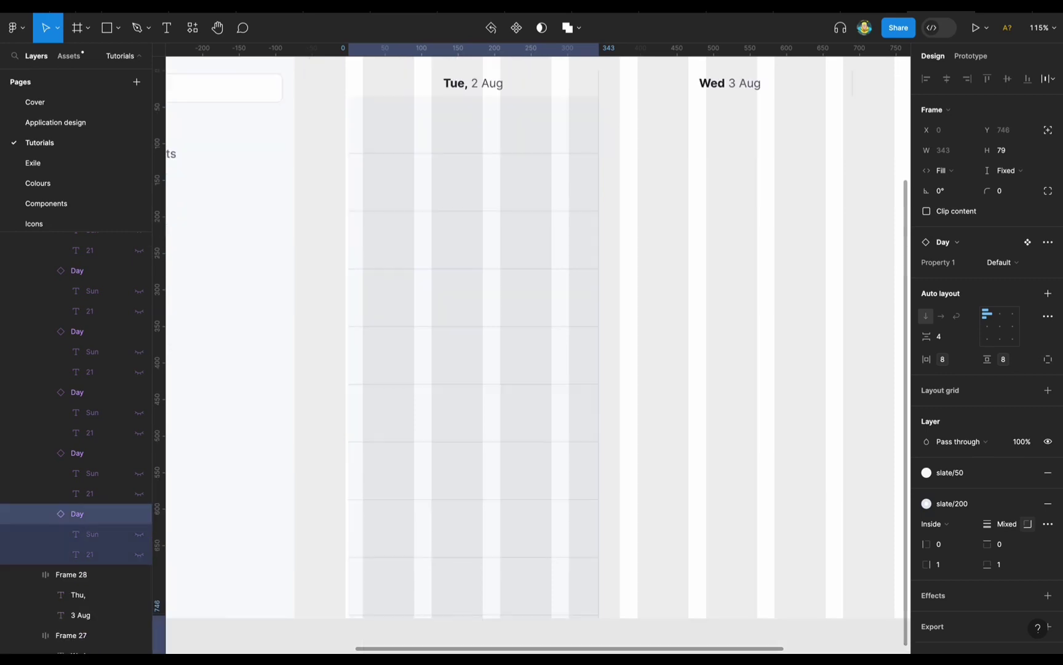
{"action": "key", "text": "Escape"}
{"action": "key", "text": "shift+1"}
{"action": "left_click", "coordinate": [703, 291]}
{"action": "key", "text": "ctrl+z"}
{"action": "key", "text": "ctrl+z"}
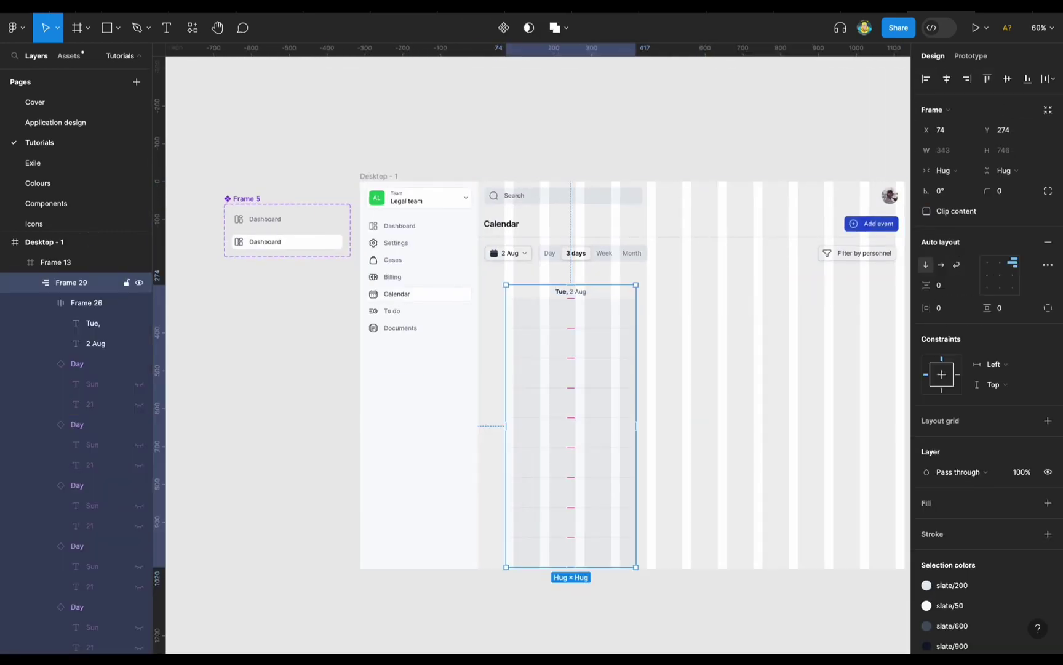
Step: Duplicate the Tue column twice and arrange the three columns side by side in a horizontal auto layout
{"action": "key", "text": "ctrl+d"}
{"action": "key", "text": "shift+a"}
{"action": "key", "text": "ctrl+d"}
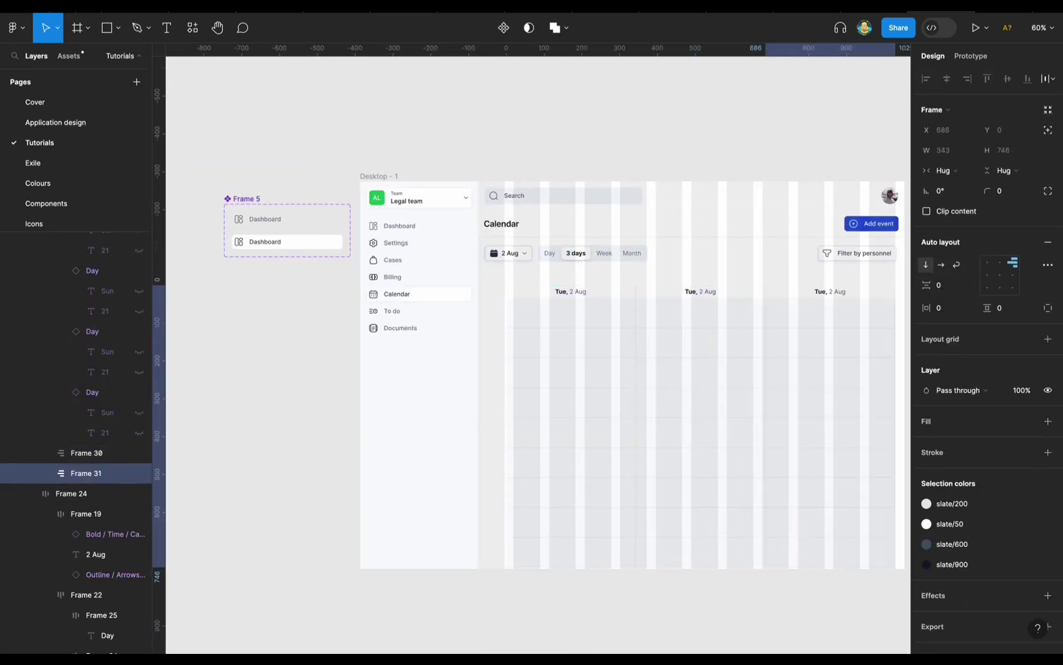
{"action": "key", "text": "Escape"}
Step: Set the vertical spacing between the toolbar row and the calendar grid to 32 and hide the layout grid
{"action": "scroll", "coordinate": [539, 370], "scroll_direction": "right", "scroll_amount": 3}
{"action": "left_click", "coordinate": [600, 424]}
{"action": "left_click", "coordinate": [763, 253], "text": "shift"}
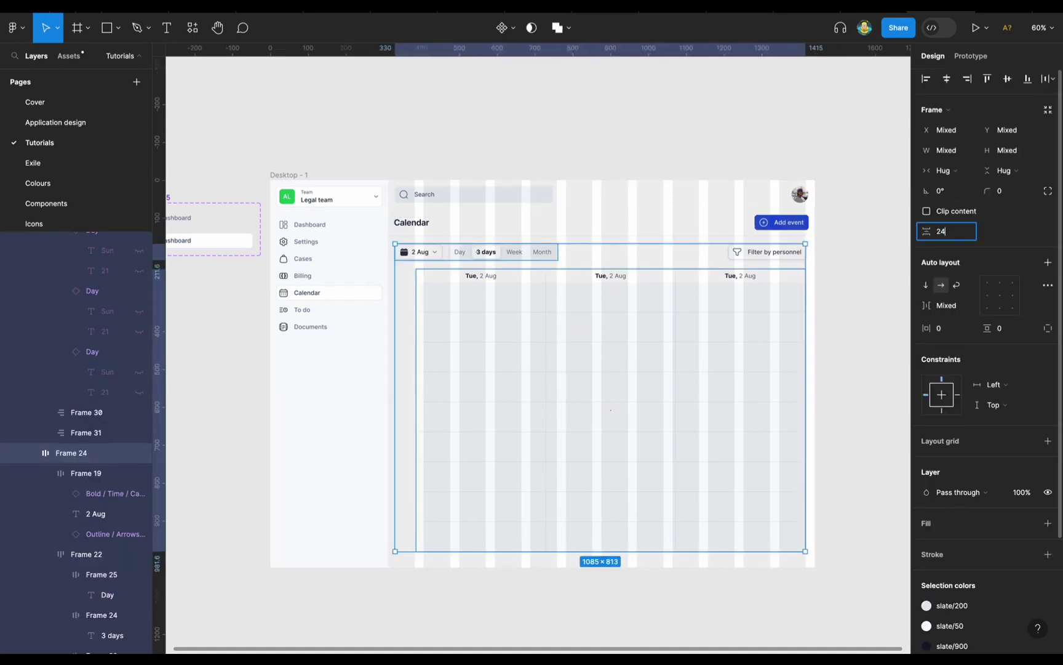
{"action": "key", "text": "Escape"}
{"action": "key", "text": "ctrl+shift+4"}
{"action": "scroll", "coordinate": [477, 243], "scroll_direction": "up", "scroll_amount": 3}
{"action": "key", "text": "shift+1"}
{"action": "left_click", "coordinate": [610, 425]}
{"action": "key", "text": "Return"}
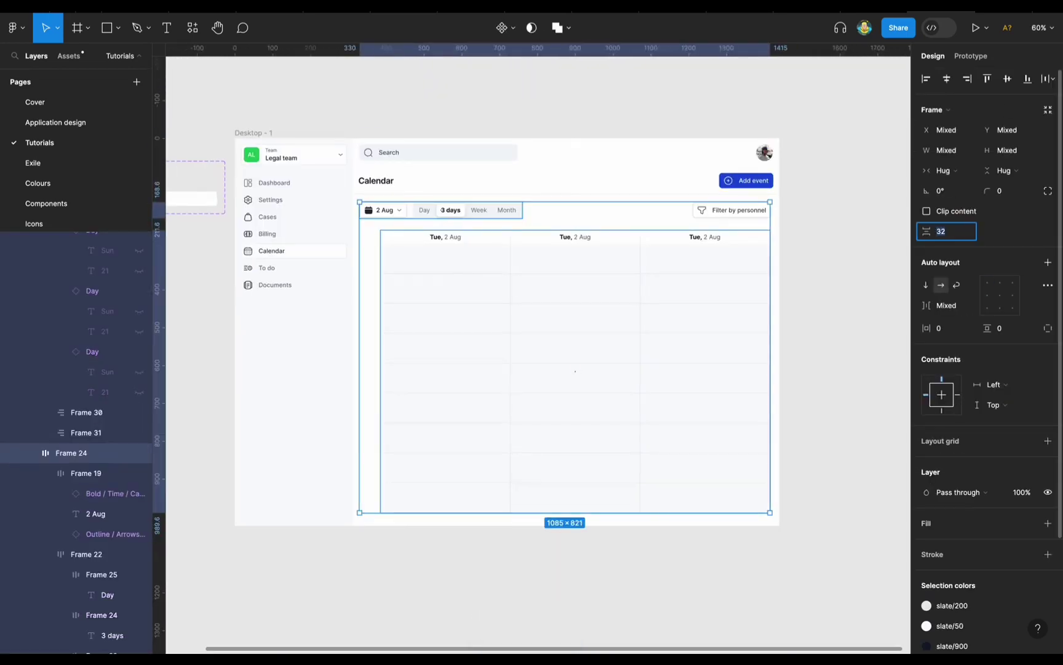
Step: Copy the first Day cell of the Tue column to the empty canvas above the desktop frame
{"action": "scroll", "coordinate": [340, 330], "scroll_direction": "up", "scroll_amount": 3}
{"action": "left_click", "coordinate": [445, 258]}
{"action": "left_click_drag", "start_coordinate": [572, 326], "coordinate": [558, 92]}
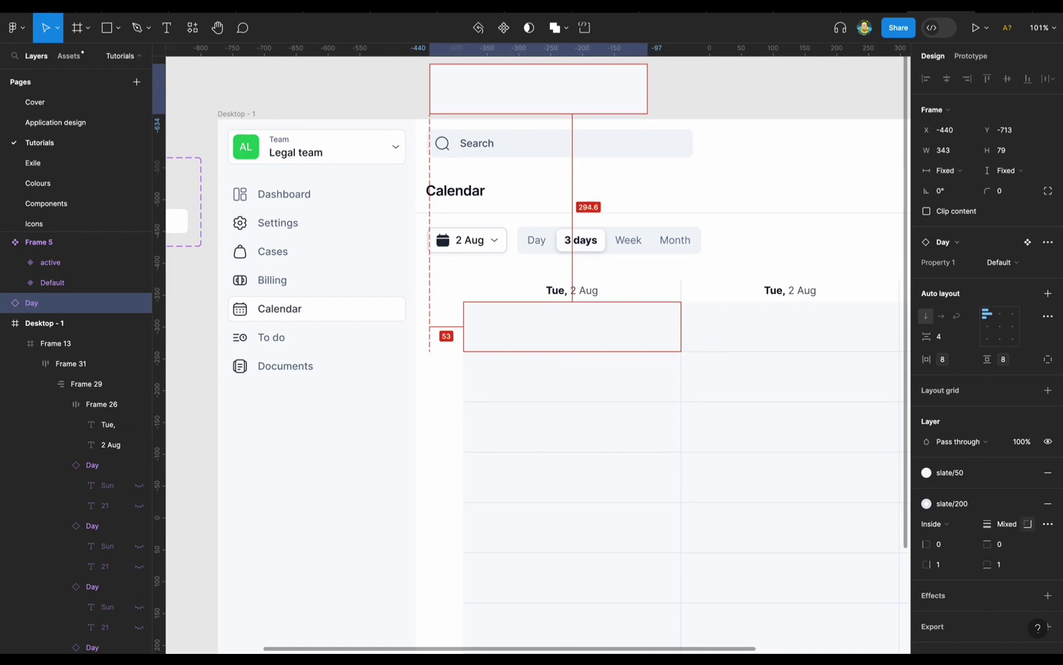
Step: Copy the "Tue," header text to beside the copied Day cell above the frame and change it to "08:00"
{"action": "scroll", "coordinate": [538, 354], "scroll_direction": "up", "scroll_amount": 2}
{"action": "scroll", "coordinate": [539, 354], "scroll_direction": "left", "scroll_amount": 2}
{"action": "left_click_drag", "start_coordinate": [556, 291], "coordinate": [407, 69]}
{"action": "left_click_drag", "start_coordinate": [485, 124], "coordinate": [486, 122]}
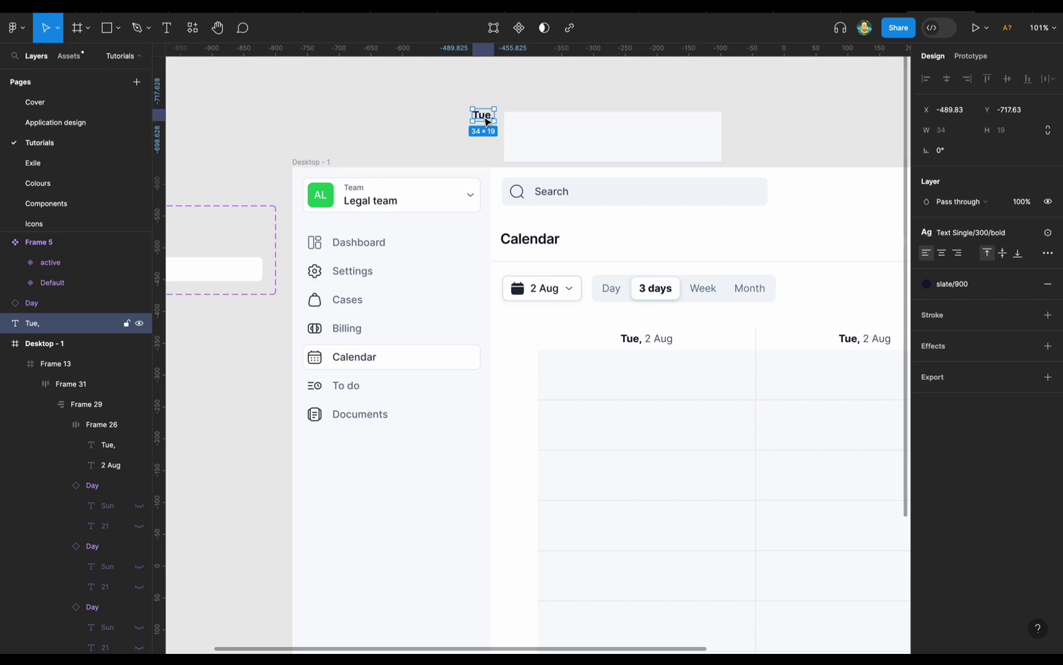
{"action": "mouse_move", "coordinate": [484, 114]}
{"action": "left_mouse_down"}
{"action": "mouse_move", "coordinate": [459, 112]}
{"action": "mouse_move", "coordinate": [473, 126]}
{"action": "left_mouse_up"}
{"action": "scroll", "coordinate": [482, 108], "scroll_direction": "up", "scroll_amount": 5}
{"action": "key", "text": "Return"}
{"action": "type", "text": "08:00"}
{"action": "key", "text": "Escape"}
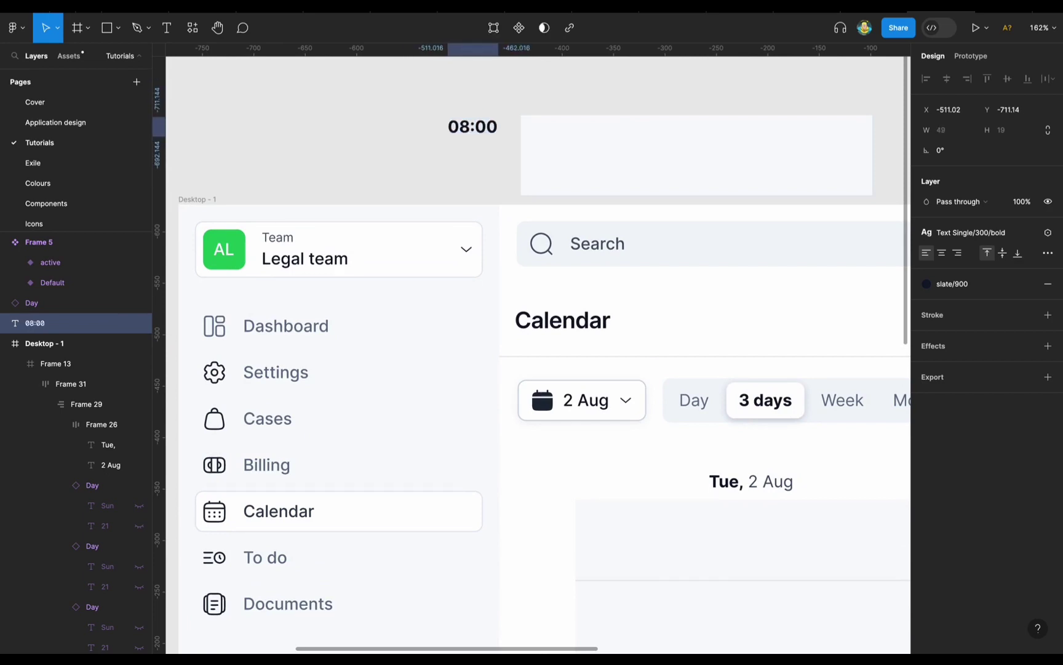
Step: Apply the regular 12/Auto text style to the 08:00 label and wrap it in an auto layout frame
{"action": "left_click", "coordinate": [972, 232]}
{"action": "scroll", "coordinate": [985, 382], "scroll_direction": "down", "scroll_amount": 3}
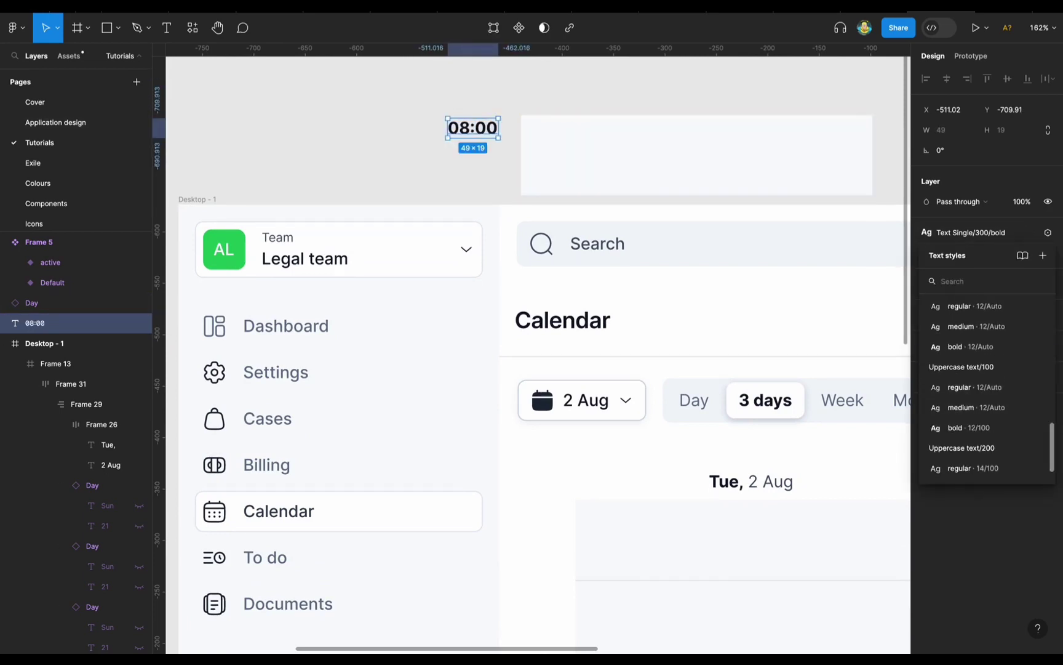
{"action": "left_click", "coordinate": [961, 366]}
{"action": "scroll", "coordinate": [498, 99], "scroll_direction": "up", "scroll_amount": 3}
{"action": "key", "text": "shift+a"}
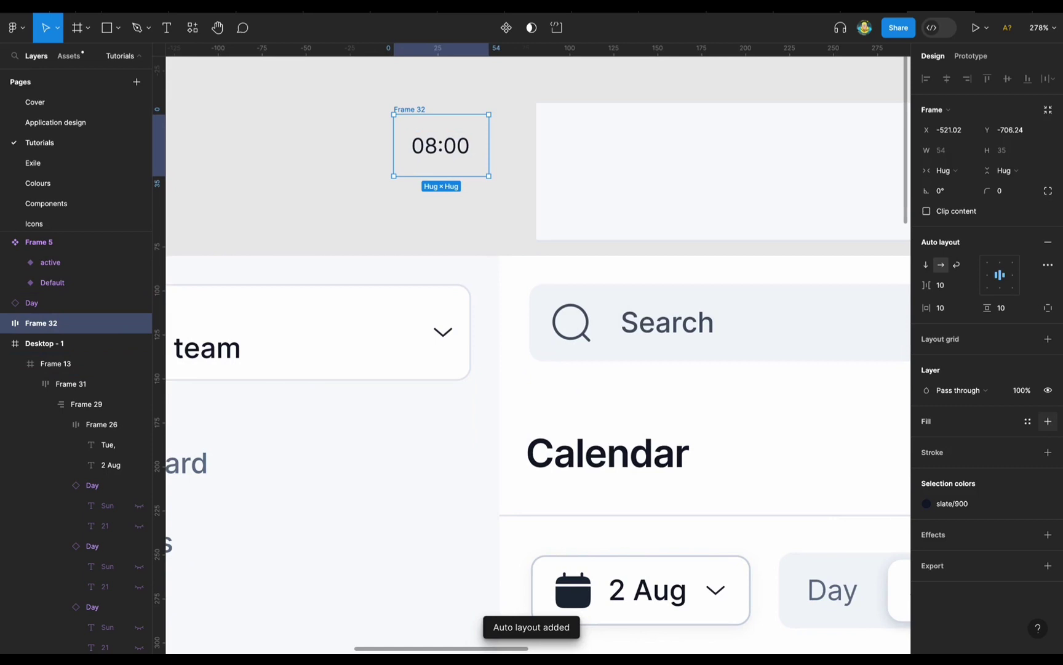
{"action": "left_click", "coordinate": [1048, 453]}
{"action": "left_click", "coordinate": [926, 452]}
{"action": "key", "text": "Escape"}
{"action": "left_click", "coordinate": [927, 452]}
{"action": "left_click", "coordinate": [788, 567]}
{"action": "key", "text": "Escape"}
{"action": "key", "text": "l"}
{"action": "left_click_drag", "start_coordinate": [394, 219], "coordinate": [491, 218]}
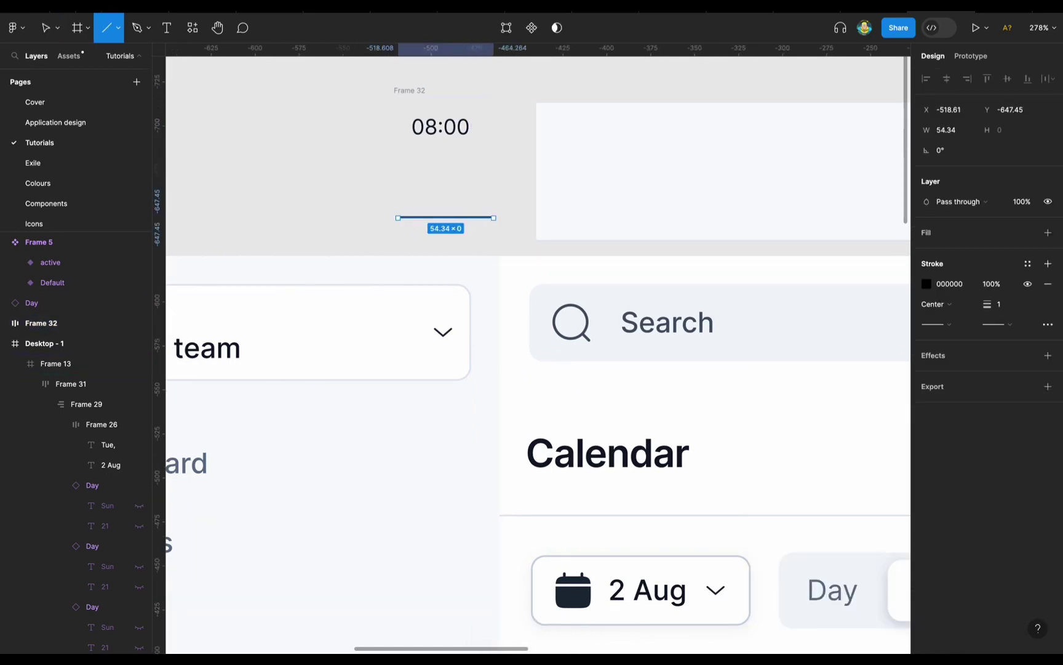
{"action": "key", "text": "shift+a"}
{"action": "key", "text": "super+z"}
{"action": "key", "text": "super+z"}
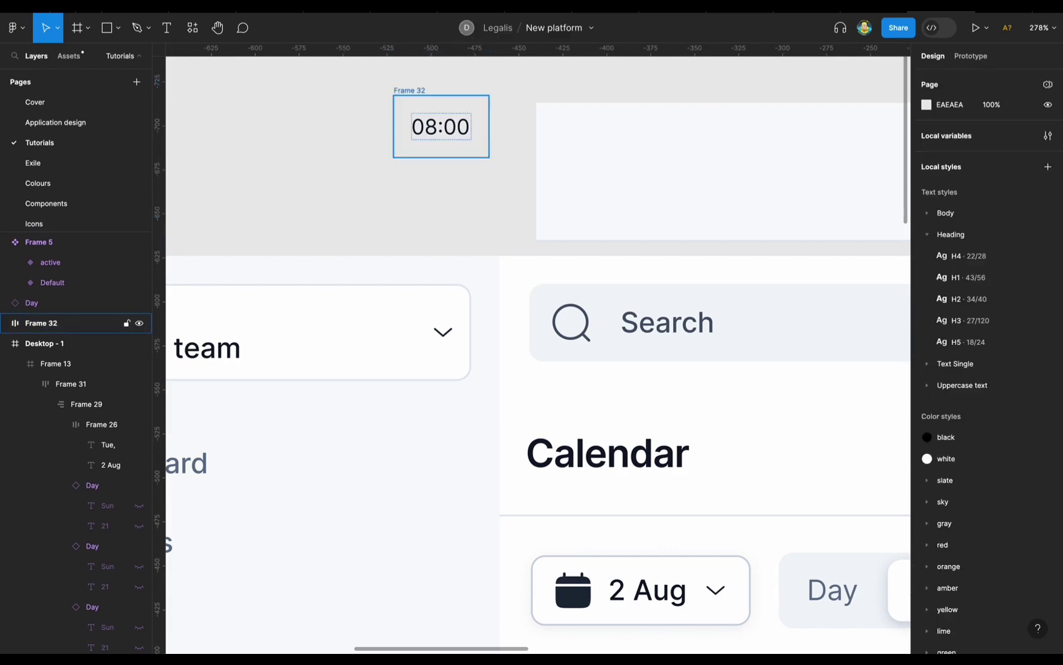
Step: Add a slate/200 stroke of 1 to the top and bottom edges of the 08:00 frame
{"action": "left_click", "coordinate": [1048, 473]}
{"action": "left_click", "coordinate": [1027, 473]}
{"action": "left_click", "coordinate": [1021, 510]}
{"action": "left_click", "coordinate": [999, 513]}
{"action": "type", "text": "1"}
{"action": "key", "text": "Return"}
Step: Place the 08:00 cell beside the grid's first row, with a height of 53 and horizontal padding of 0
{"action": "scroll", "coordinate": [441, 199], "scroll_direction": "down", "scroll_amount": 5}
{"action": "left_click_drag", "start_coordinate": [442, 155], "coordinate": [514, 504]}
{"action": "type", "text": "0"}
{"action": "key", "text": "Return"}
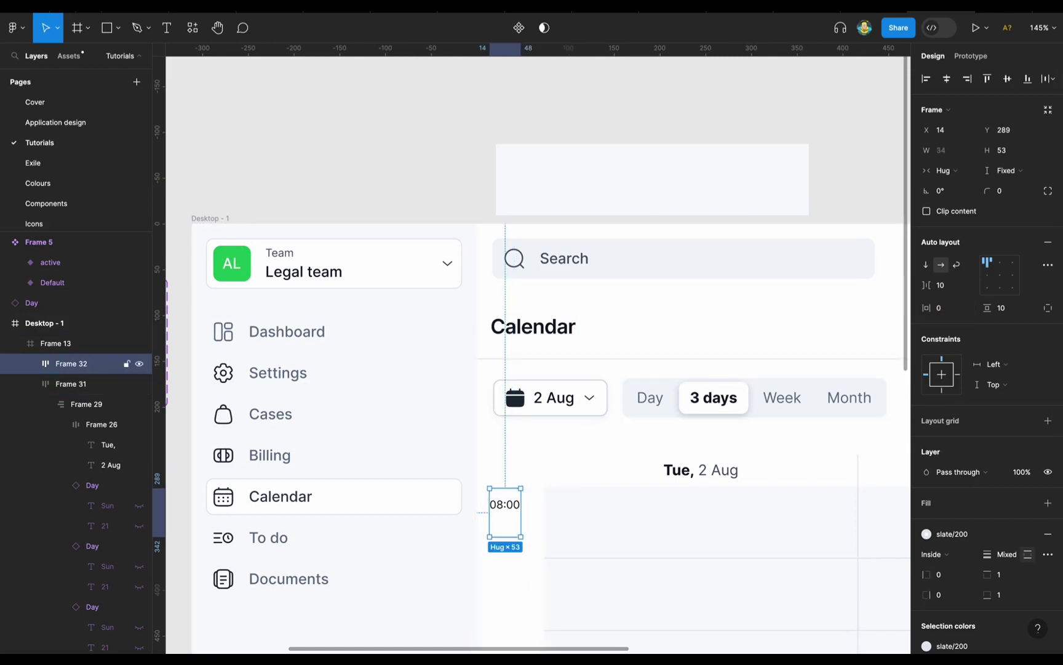
Step: Move the 08:00 cell into the start of the grid at width 60 and stack it with a duplicate in a vertical auto layout
{"action": "key", "text": "ctrl+x"}
{"action": "key", "text": "ctrl+v"}
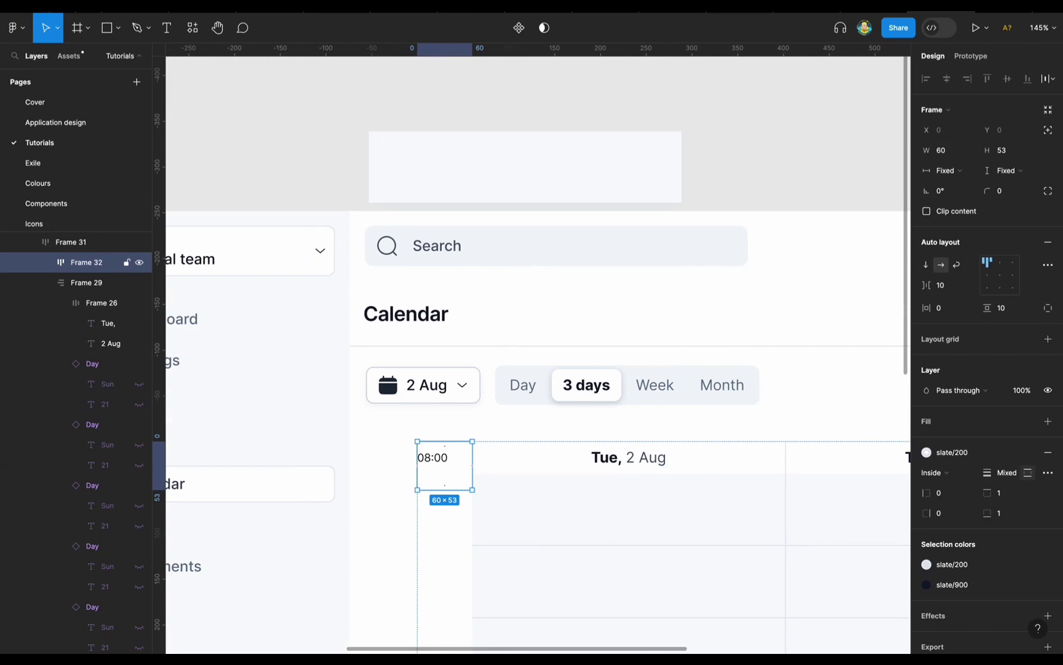
{"action": "key", "text": "ctrl+d"}
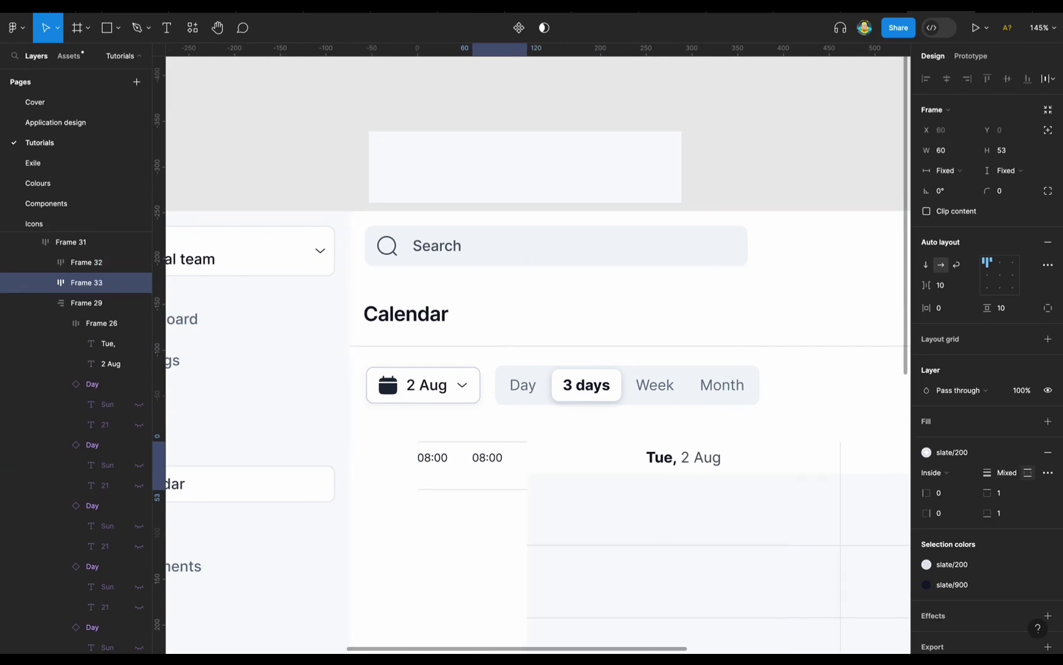
{"action": "key", "text": "shift+a"}
{"action": "left_click", "coordinate": [926, 264]}
Step: Set the height of the three day header cells and the topmost time cell to 32
{"action": "left_click", "coordinate": [628, 457]}
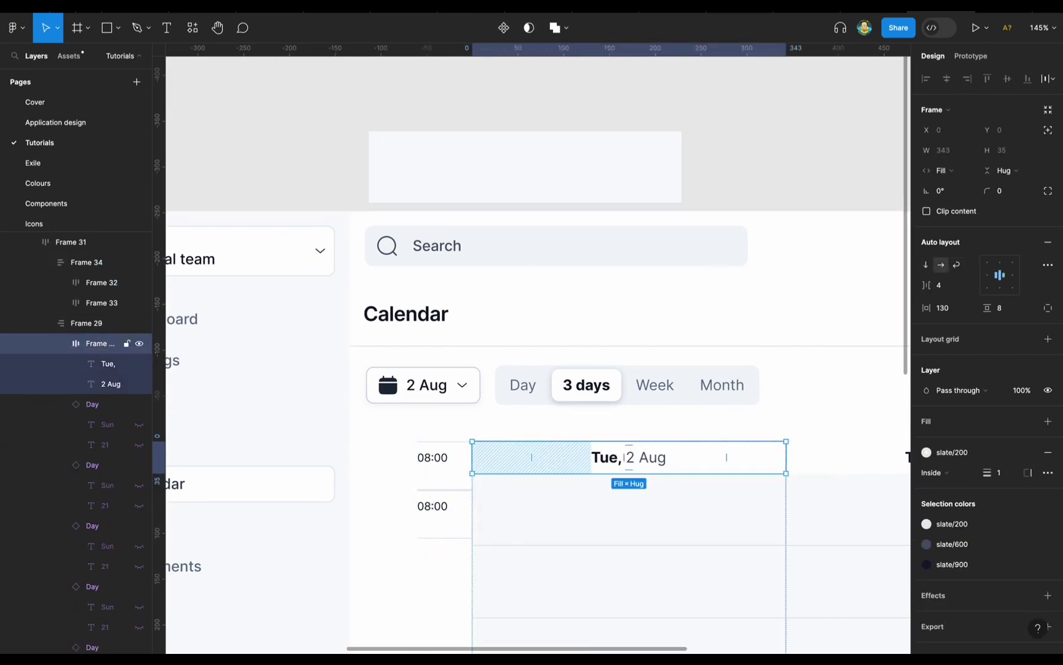
{"action": "scroll", "coordinate": [616, 456], "scroll_direction": "right", "scroll_amount": 5}
{"action": "left_click", "coordinate": [616, 456]}
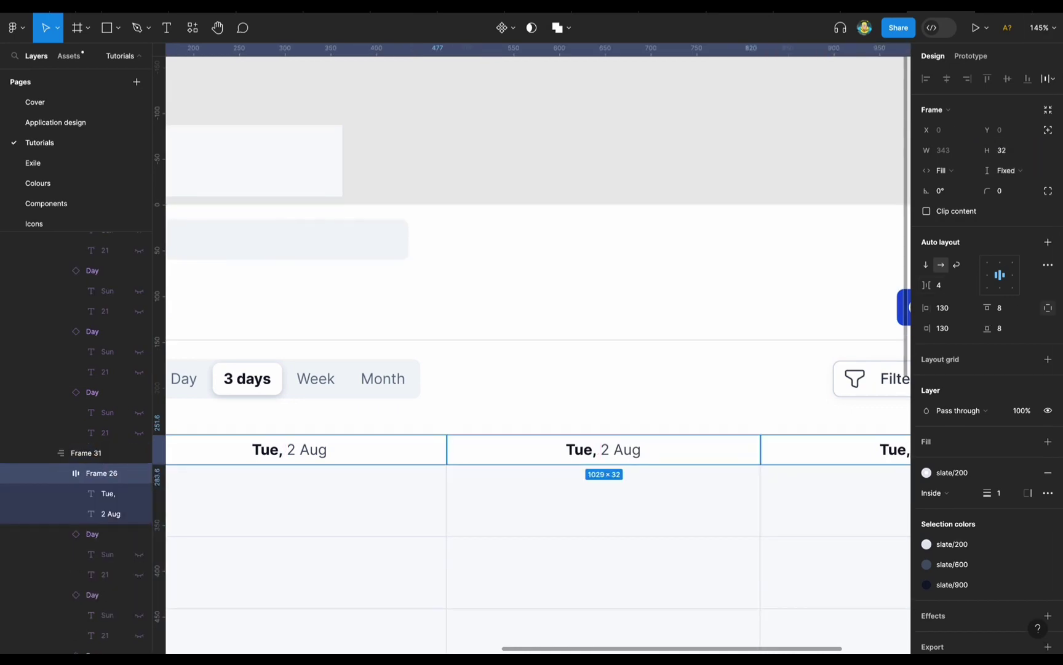
{"action": "scroll", "coordinate": [538, 369], "scroll_direction": "left", "scroll_amount": 10}
{"action": "left_click", "coordinate": [733, 467]}
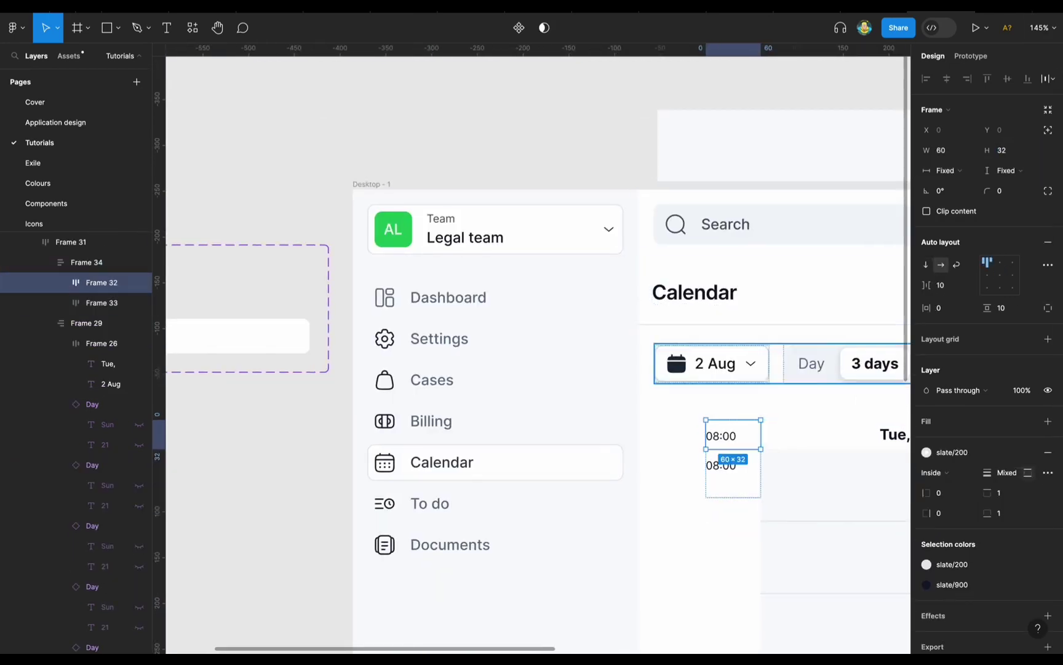
{"action": "double_click", "coordinate": [721, 436]}
Step: Set the second time cell's height to 77 and duplicate it eight times down the time column
{"action": "left_click", "coordinate": [732, 474]}
{"action": "scroll", "coordinate": [732, 468], "scroll_direction": "up", "scroll_amount": 3}
{"action": "key", "text": "super+d"}
{"action": "key", "text": "super+d"}
{"action": "key", "text": "super+d"}
{"action": "key", "text": "super+d"}
{"action": "key", "text": "super+d"}
{"action": "key", "text": "super+d"}
{"action": "key", "text": "super+d"}
{"action": "key", "text": "super+d"}
{"action": "scroll", "coordinate": [538, 345], "scroll_direction": "down", "scroll_amount": 3}
{"action": "scroll", "coordinate": [539, 344], "scroll_direction": "down", "scroll_amount": 5}
{"action": "scroll", "coordinate": [538, 345], "scroll_direction": "up", "scroll_amount": 3}
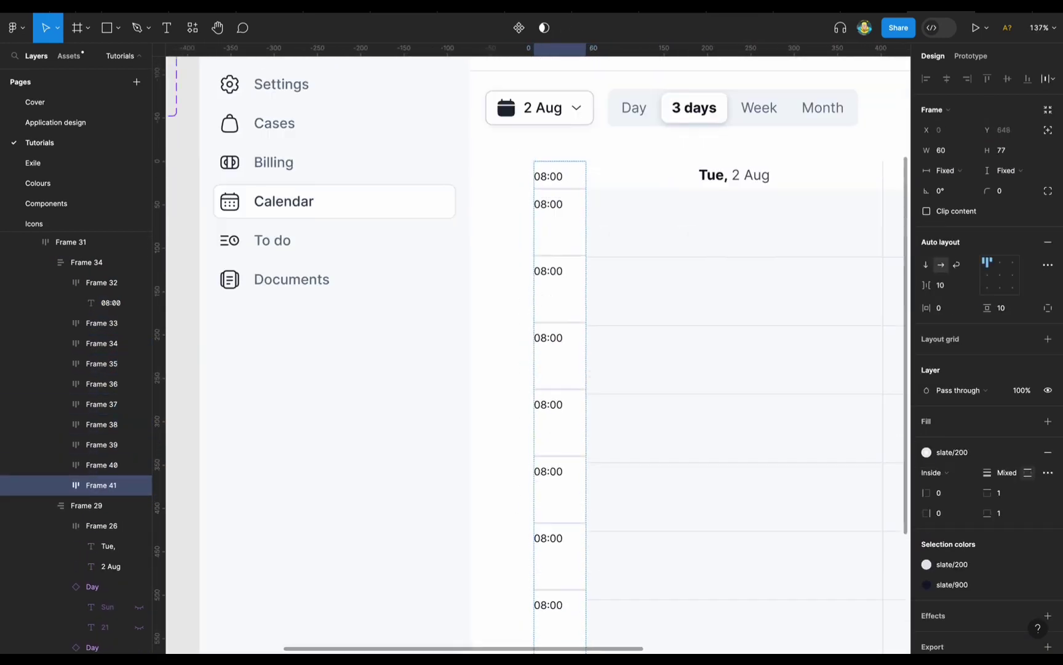
Step: Set the second time cell's height to 79 to match the adjacent Day cell
{"action": "key", "text": "shift+0"}
{"action": "left_click", "coordinate": [87, 302]}
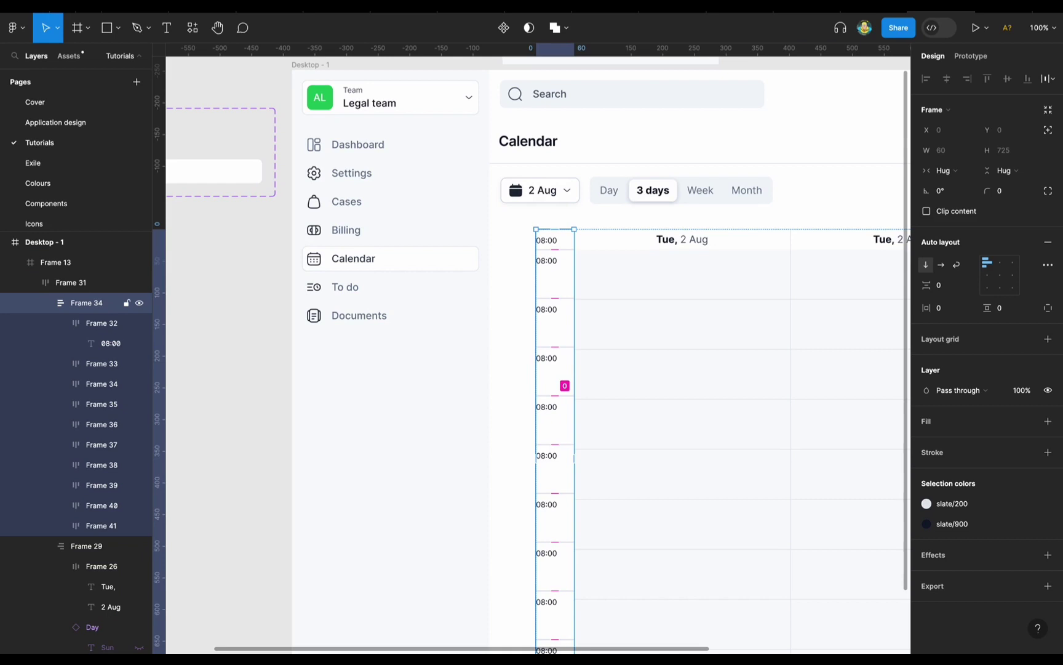
{"action": "left_click", "coordinate": [554, 240]}
{"action": "scroll", "coordinate": [622, 247], "scroll_direction": "right", "scroll_amount": 5}
{"action": "scroll", "coordinate": [622, 247], "scroll_direction": "up", "scroll_amount": 5}
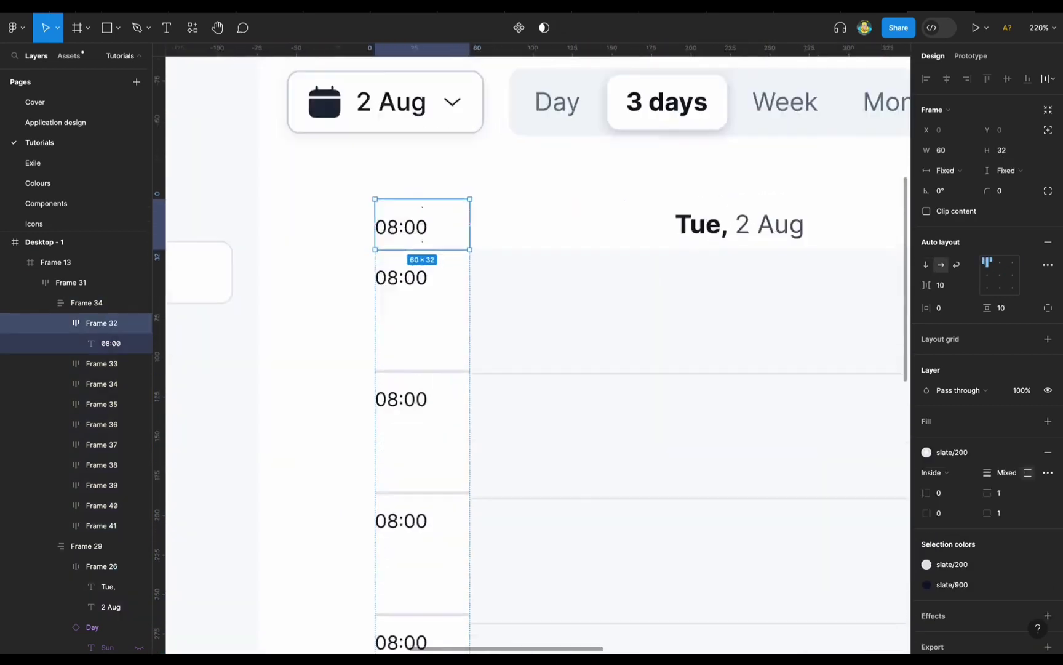
{"action": "scroll", "coordinate": [538, 345], "scroll_direction": "down", "scroll_amount": 3}
{"action": "left_click", "coordinate": [422, 308]}
{"action": "scroll", "coordinate": [539, 344], "scroll_direction": "up", "scroll_amount": 5}
{"action": "left_click", "coordinate": [677, 308]}
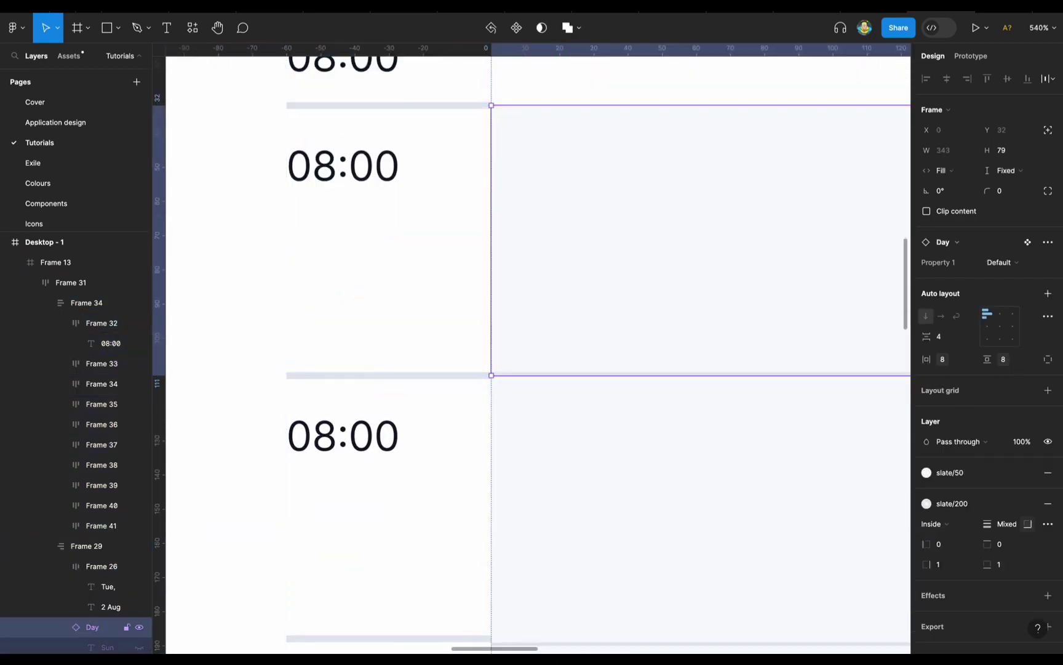
Step: Delete the 08:00 label and the stroke from the topmost time cell beside the day headers
{"action": "scroll", "coordinate": [393, 462], "scroll_direction": "down", "scroll_amount": 7}
{"action": "left_click", "coordinate": [394, 461]}
{"action": "double_click", "coordinate": [394, 333]}
{"action": "key", "text": "Delete"}
{"action": "scroll", "coordinate": [375, 332], "scroll_direction": "up", "scroll_amount": 4}
{"action": "left_click", "coordinate": [412, 332]}
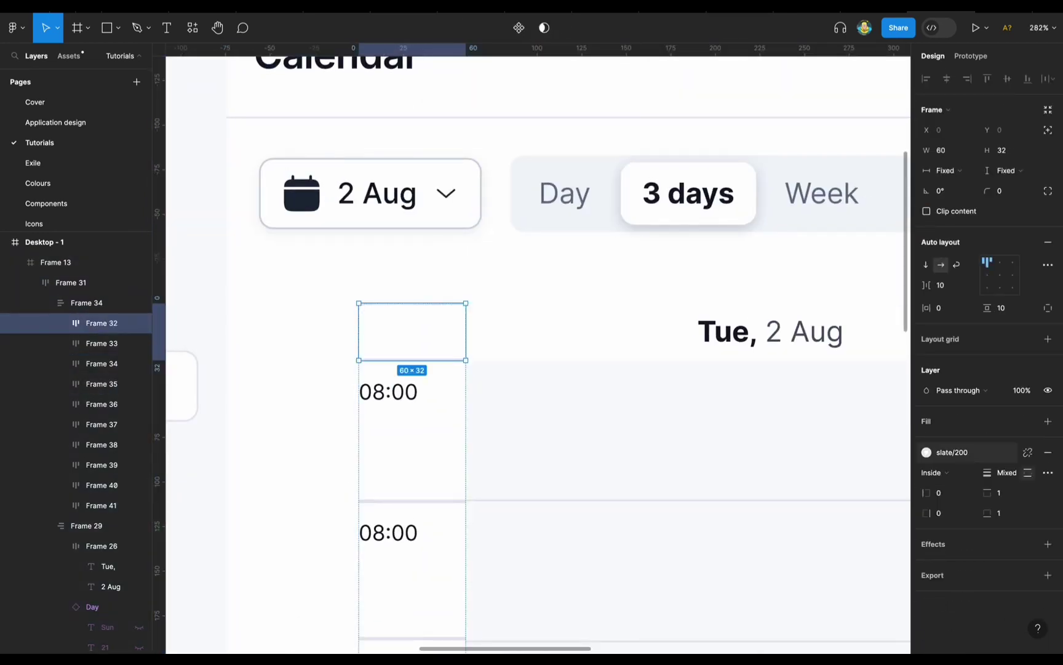
{"action": "left_click", "coordinate": [427, 361]}
Step: Change the stroke position of the first 08:00 cell below the header row to Center
{"action": "scroll", "coordinate": [427, 360], "scroll_direction": "up", "scroll_amount": 5}
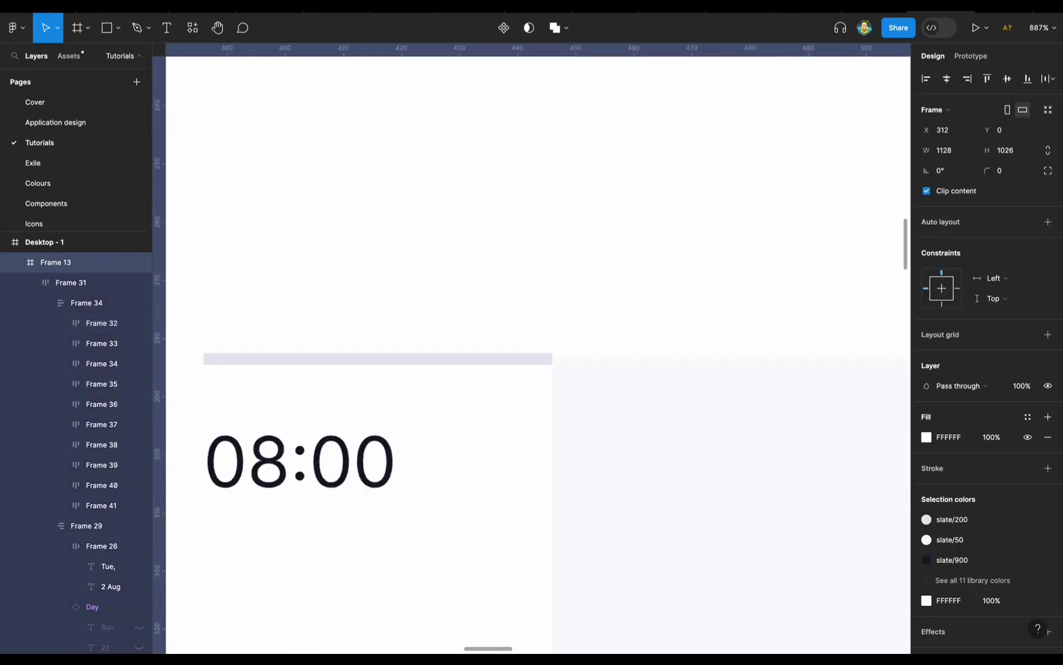
{"action": "left_click", "coordinate": [443, 443]}
{"action": "left_click", "coordinate": [946, 472]}
{"action": "left_click", "coordinate": [946, 488]}
{"action": "left_click", "coordinate": [936, 472]}
{"action": "left_click", "coordinate": [948, 457]}
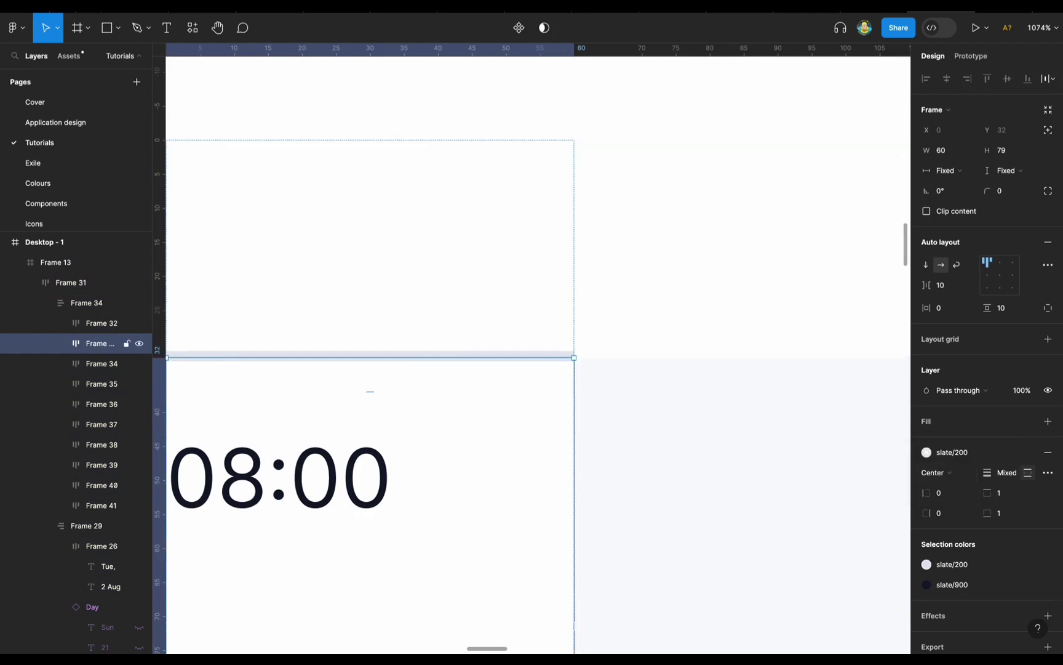
{"action": "scroll", "coordinate": [539, 355], "scroll_direction": "down", "scroll_amount": 5}
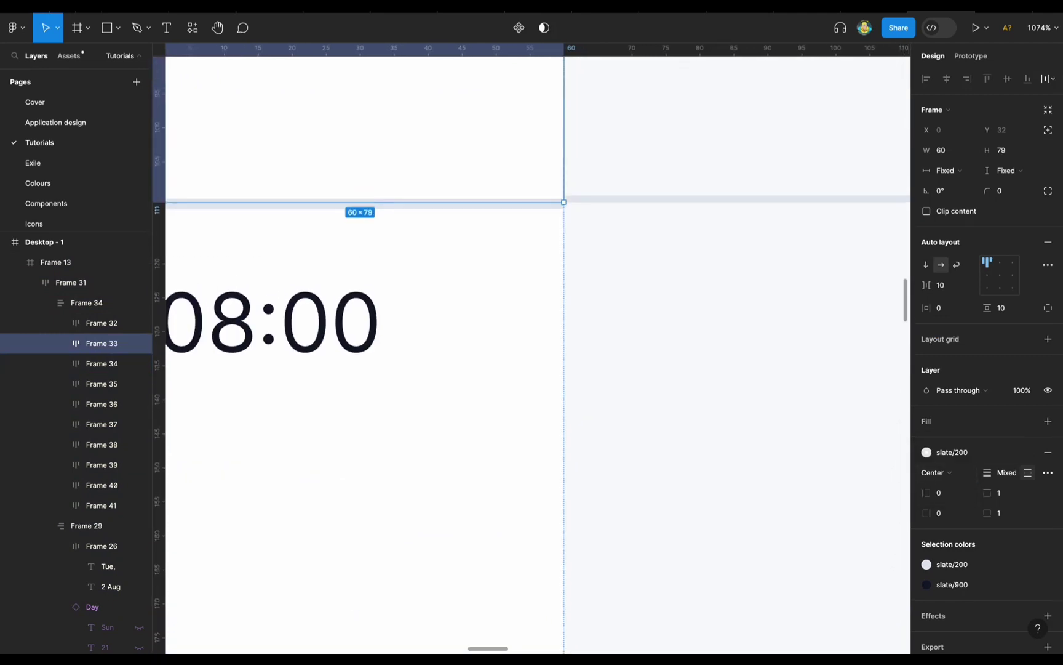
Step: Rebuild the remaining time cells with centred strokes and a height of 78
{"action": "scroll", "coordinate": [539, 354], "scroll_direction": "down", "scroll_amount": 10}
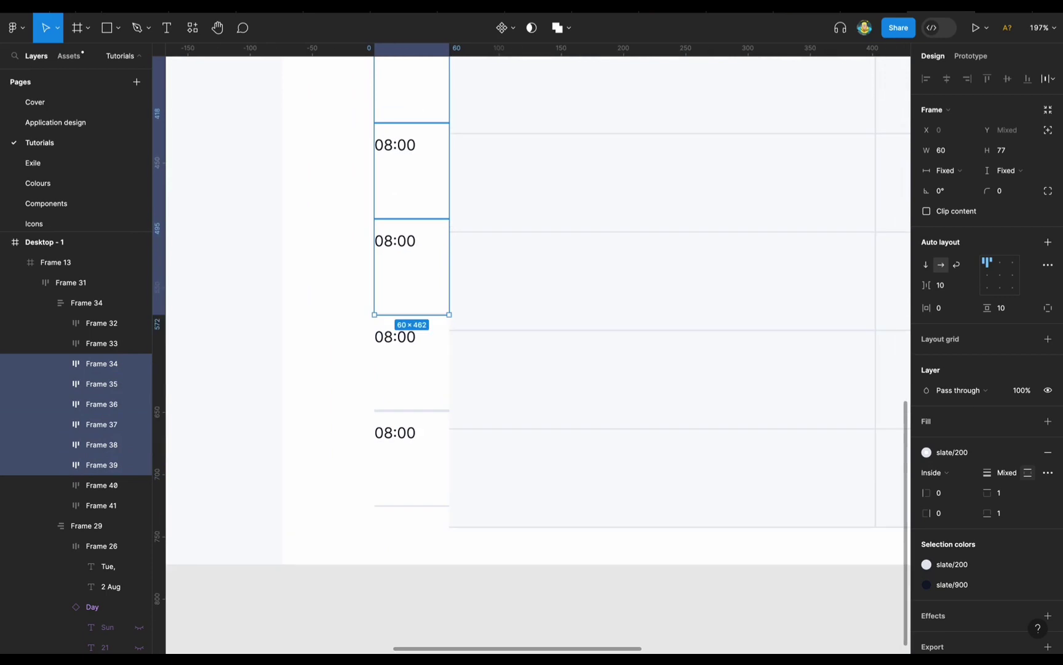
{"action": "key", "text": "shift+Return"}
{"action": "key", "text": "Return"}
{"action": "key", "text": "ctrl+d"}
{"action": "key", "text": "ctrl+d"}
{"action": "key", "text": "ctrl+d"}
{"action": "key", "text": "ctrl+d"}
{"action": "scroll", "coordinate": [538, 354], "scroll_direction": "up", "scroll_amount": 5}
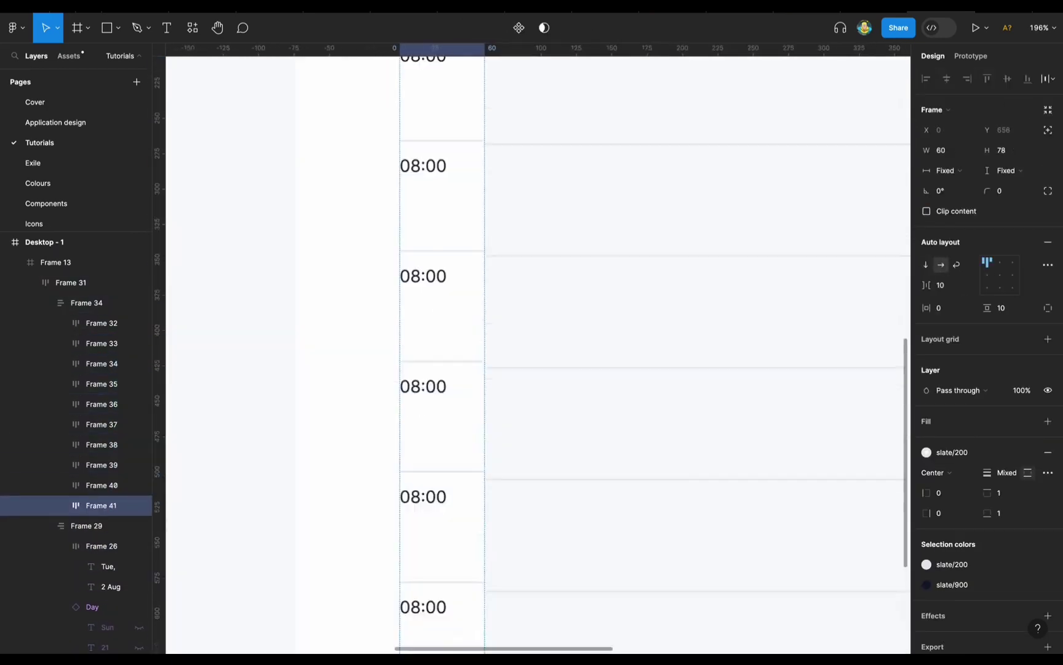
Step: Delete the whole stacked column of 08:00 time cells from the grid
{"action": "key", "text": "shift+Return"}
{"action": "key", "text": "shift+Return"}
{"action": "key", "text": "shift+Return"}
{"action": "key", "text": "Return"}
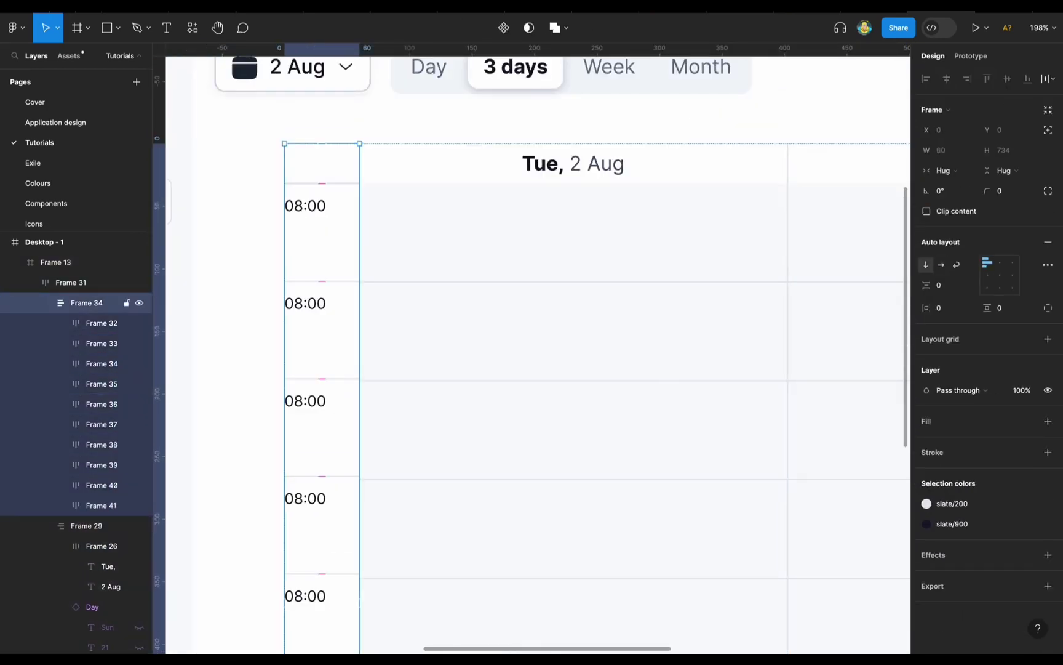
{"action": "key", "text": "Delete"}
{"action": "scroll", "coordinate": [539, 354], "scroll_direction": "down", "scroll_amount": 6}
Step: Duplicate the Tue column at the start of the grid and narrow the first copy to a width of 83
{"action": "key", "text": "Tab"}
{"action": "key", "text": "shift+Tab"}
{"action": "left_click_drag", "start_coordinate": [637, 400], "coordinate": [510, 400]}
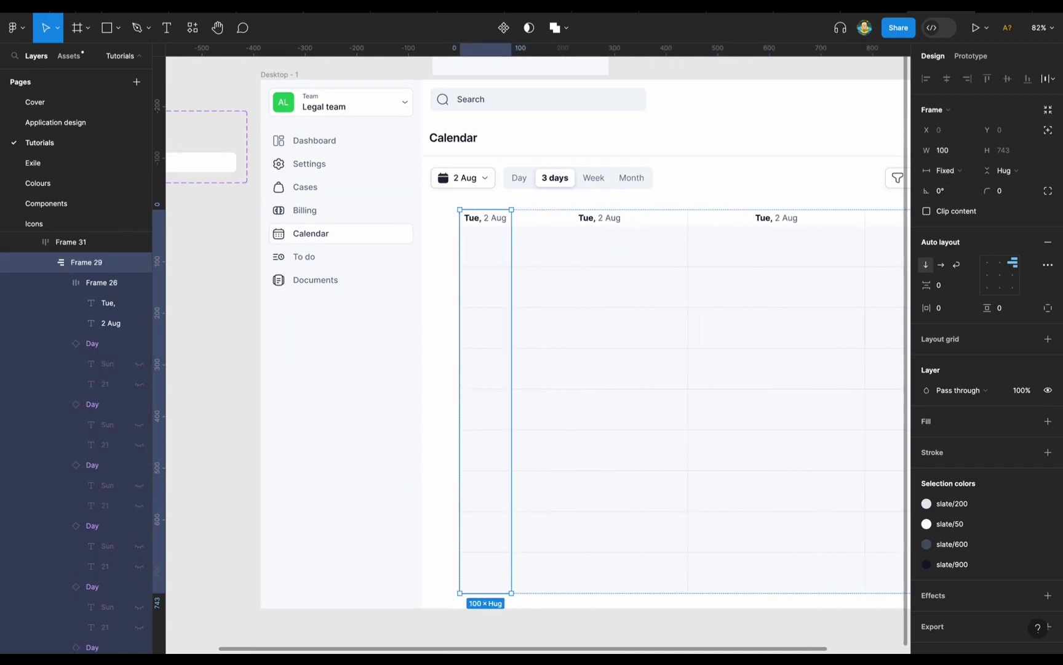
{"action": "scroll", "coordinate": [492, 369], "scroll_direction": "down", "scroll_amount": 5}
{"action": "scroll", "coordinate": [492, 369], "scroll_direction": "up", "scroll_amount": 5}
{"action": "scroll", "coordinate": [485, 221], "scroll_direction": "up", "scroll_amount": 5}
{"action": "key", "text": "shift+Return"}
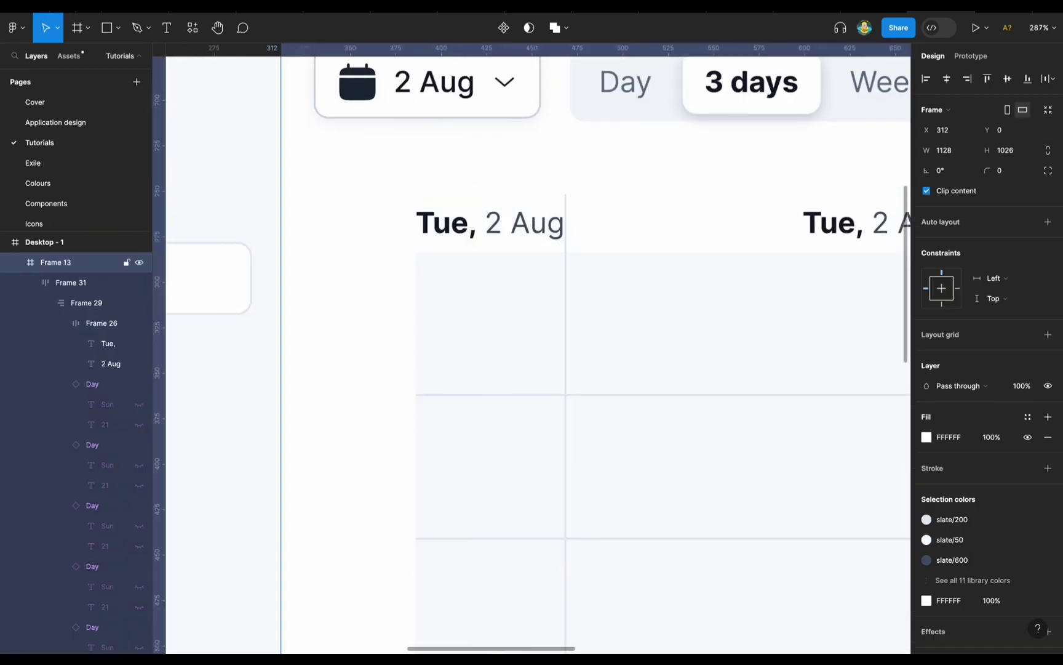
Step: Delete the "Tue, 2 Aug" text from the header cell of the narrow first column
{"action": "key", "text": "Escape"}
{"action": "left_click", "coordinate": [490, 222]}
{"action": "key", "text": "BackSpace"}
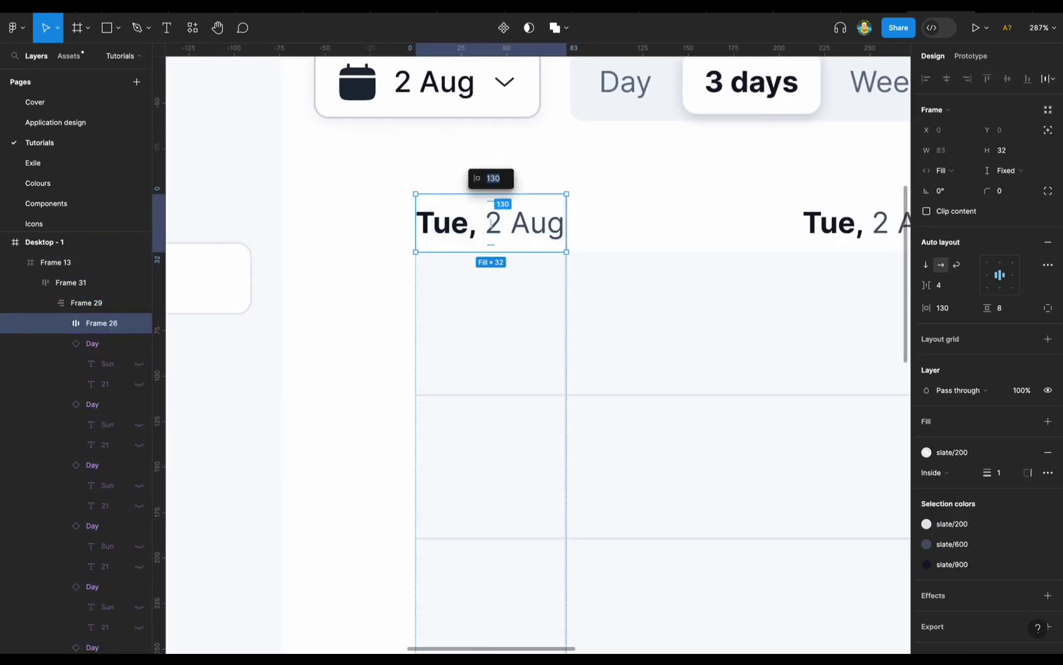
{"action": "key", "text": "Escape"}
Step: Show the hidden Sun label in the narrow column's first Day cell and change it to "08:00"
{"action": "left_click", "coordinate": [456, 308]}
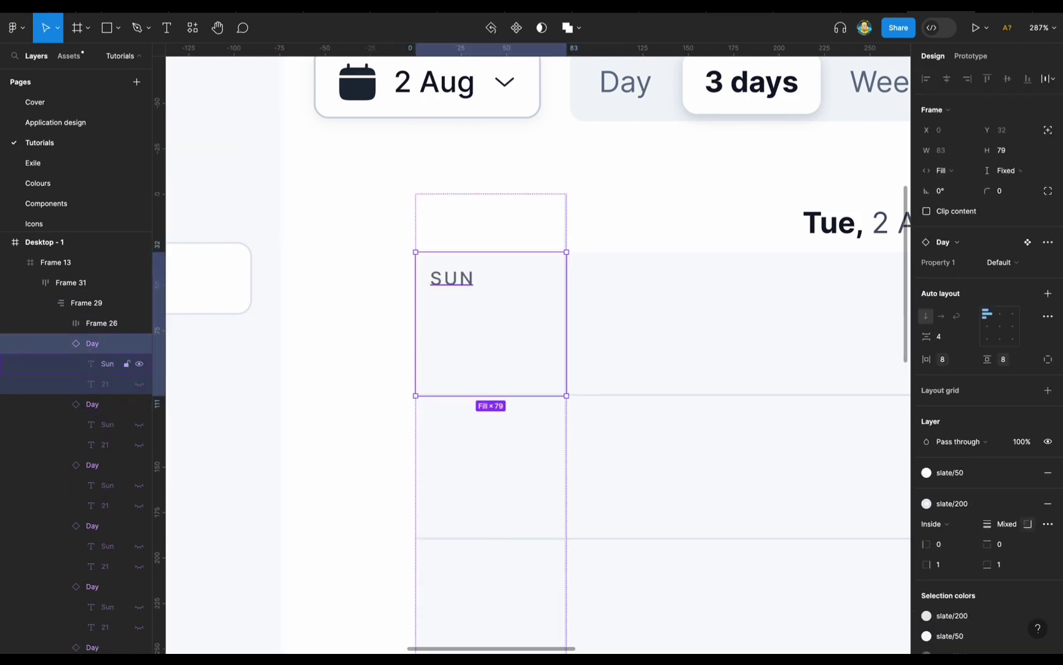
{"action": "left_click", "coordinate": [108, 363]}
{"action": "type", "text": "00"}
{"action": "key", "text": "Escape"}
{"action": "key", "text": "Escape"}
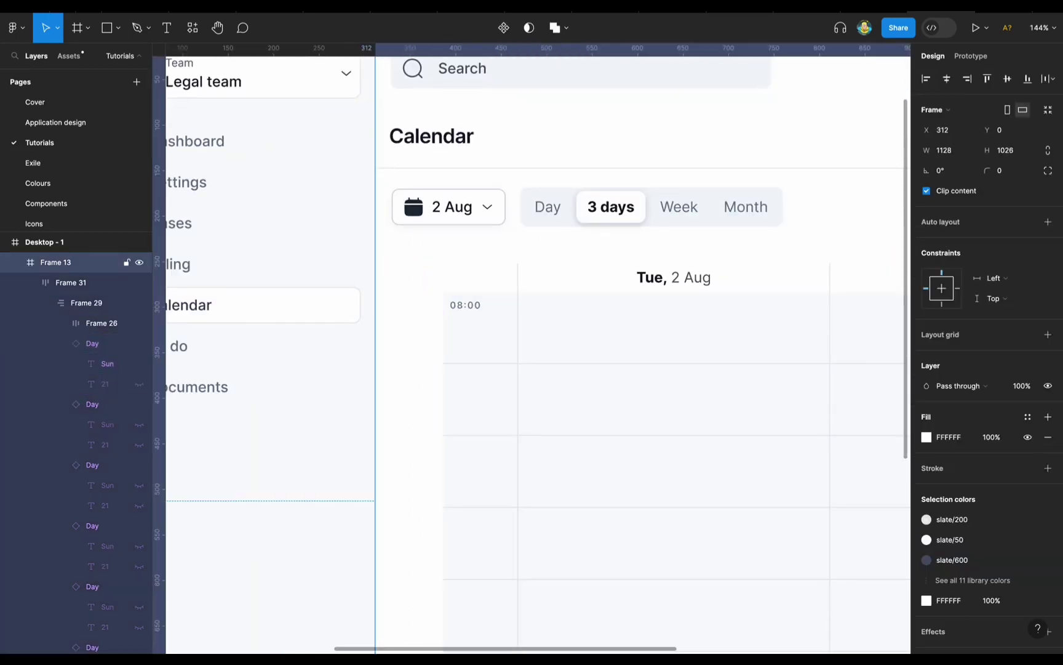
Step: Replace the eight empty Day cells in the narrow time column with copies of the 08:00 cell
{"action": "left_click", "coordinate": [111, 566], "text": "shift"}
{"action": "scroll", "coordinate": [472, 582], "scroll_direction": "up", "scroll_amount": 10}
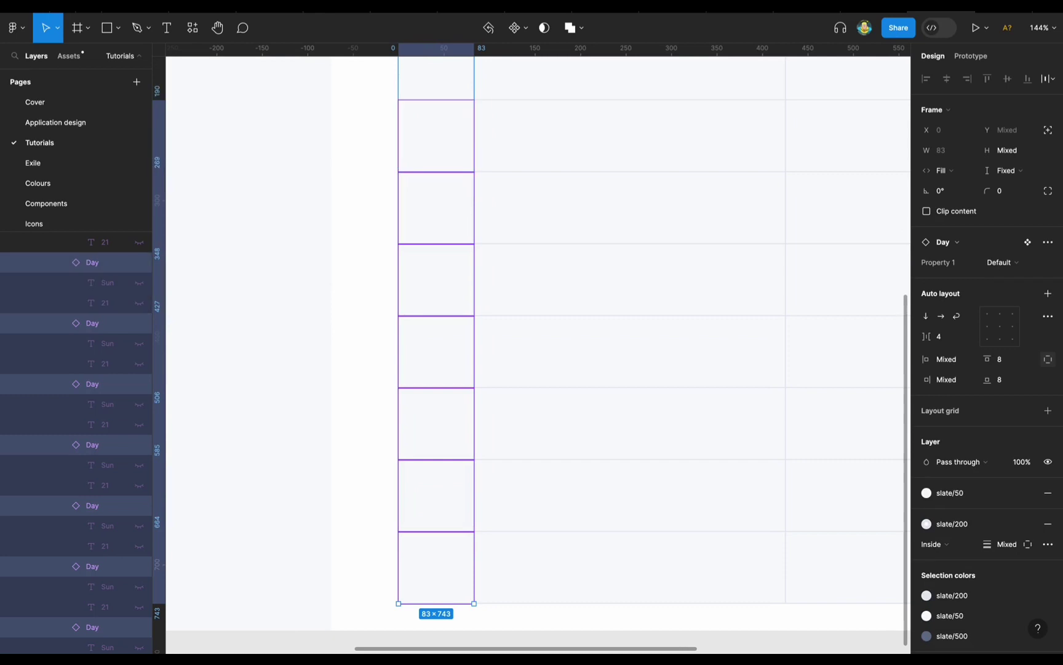
{"action": "right_click", "coordinate": [472, 582]}
{"action": "scroll", "coordinate": [472, 583], "scroll_direction": "down", "scroll_amount": 4}
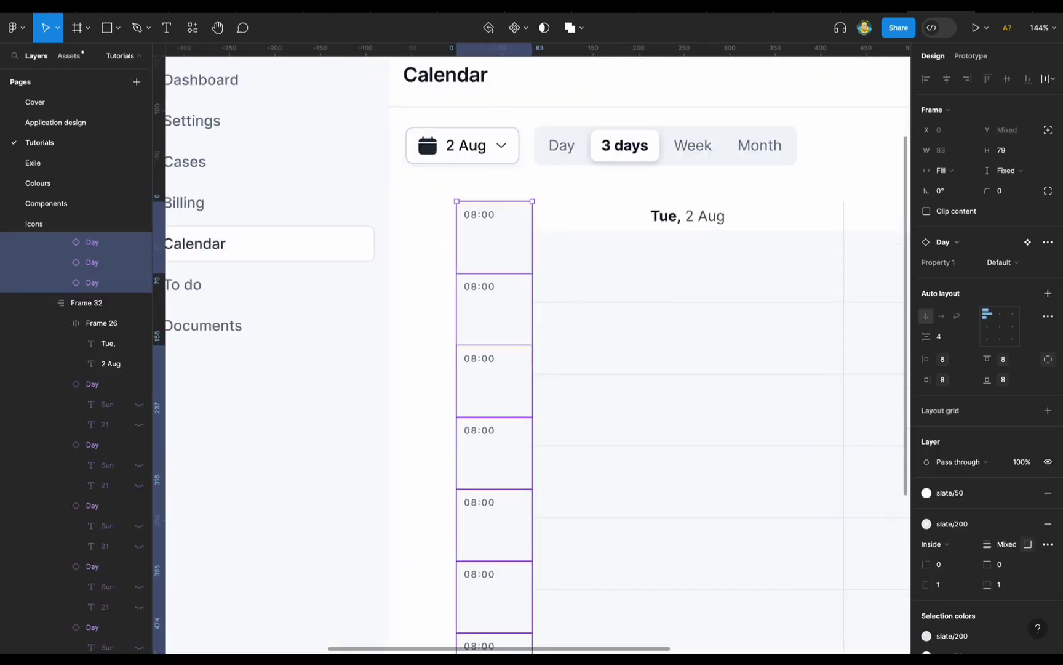
{"action": "left_click", "coordinate": [493, 265], "text": "shift"}
{"action": "right_click", "coordinate": [486, 210]}
{"action": "left_click", "coordinate": [534, 486]}
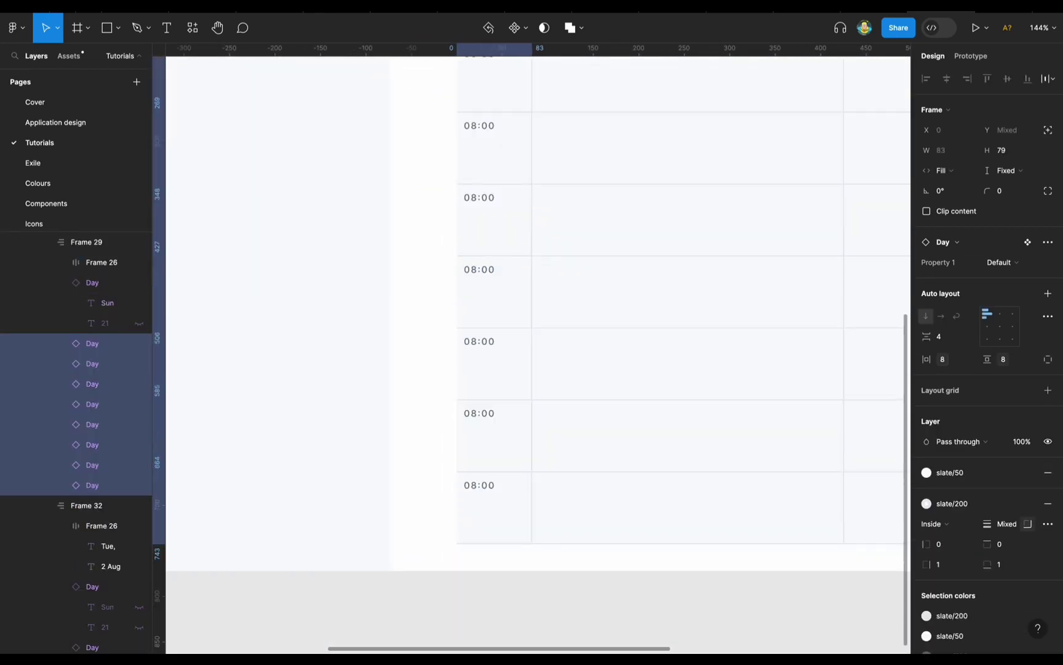
Step: Remove the fill of the time column's cells and set the letter spacing of their labels to 0%
{"action": "left_click_drag", "start_coordinate": [431, 284], "coordinate": [468, 640]}
{"action": "left_click", "coordinate": [1048, 385]}
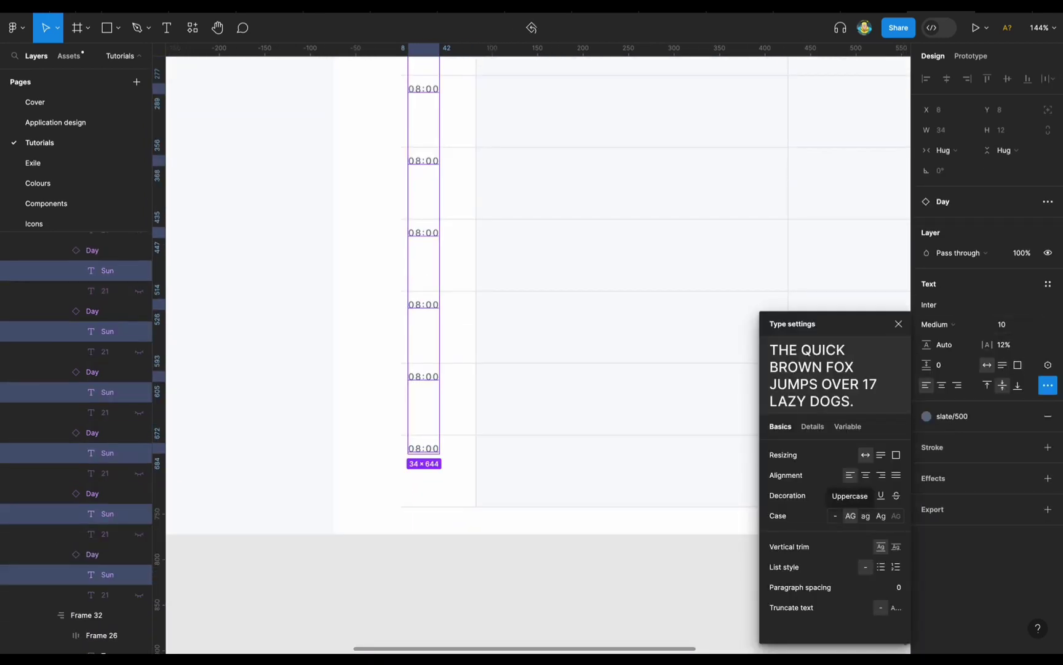
Step: Narrow the time column at the start of the calendar grid to about 63 wide
{"action": "scroll", "coordinate": [539, 295], "scroll_direction": "up", "scroll_amount": 5}
{"action": "left_click", "coordinate": [56, 262]}
{"action": "left_click", "coordinate": [87, 302]}
Step: Show the layout grids and move the whole calendar grid horizontally to X 19
{"action": "left_click", "coordinate": [55, 262]}
{"action": "key", "text": "ctrl+g"}
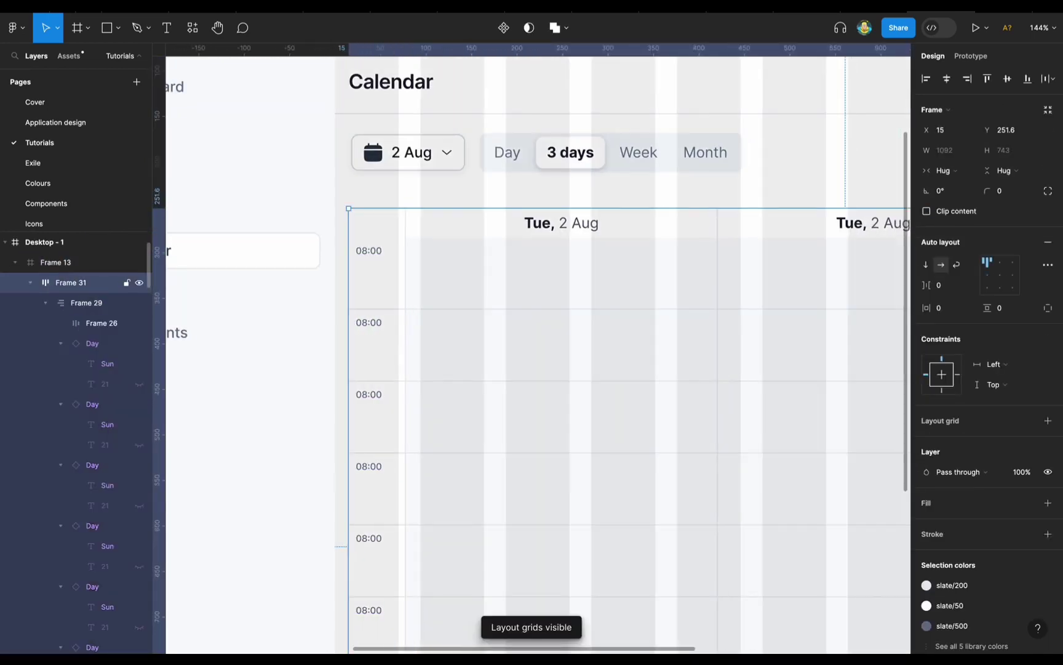
{"action": "key", "text": "Escape"}
{"action": "left_click", "coordinate": [71, 283]}
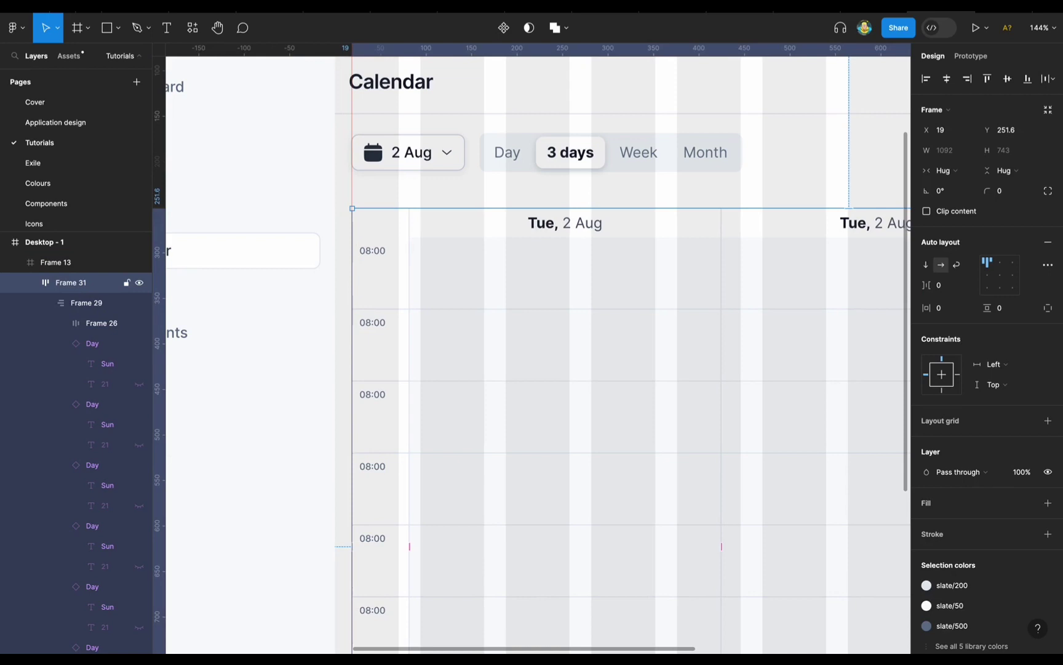
Step: Relabel the second to fifth time cells as 09:00, 10:00, 11:00 and 12:00
{"action": "double_click", "coordinate": [372, 323]}
{"action": "scroll", "coordinate": [373, 322], "scroll_direction": "up", "scroll_amount": 5}
{"action": "left_click", "coordinate": [375, 396]}
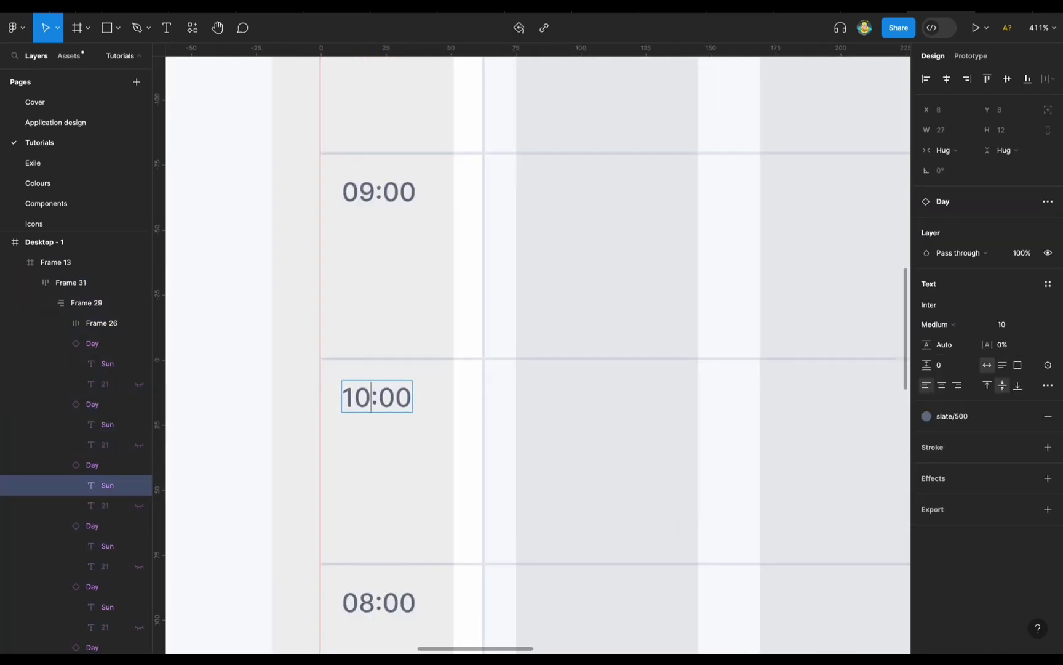
{"action": "double_click", "coordinate": [357, 602]}
{"action": "type", "text": "11"}
{"action": "scroll", "coordinate": [610, 354], "scroll_direction": "down", "scroll_amount": 5}
{"action": "double_click", "coordinate": [354, 431]}
{"action": "type", "text": "12"}
{"action": "scroll", "coordinate": [609, 354], "scroll_direction": "down", "scroll_amount": 3}
Step: Relabel the last four time cells as 01:00, 02:00, 03:00 and 04:00
{"action": "double_click", "coordinate": [339, 483]}
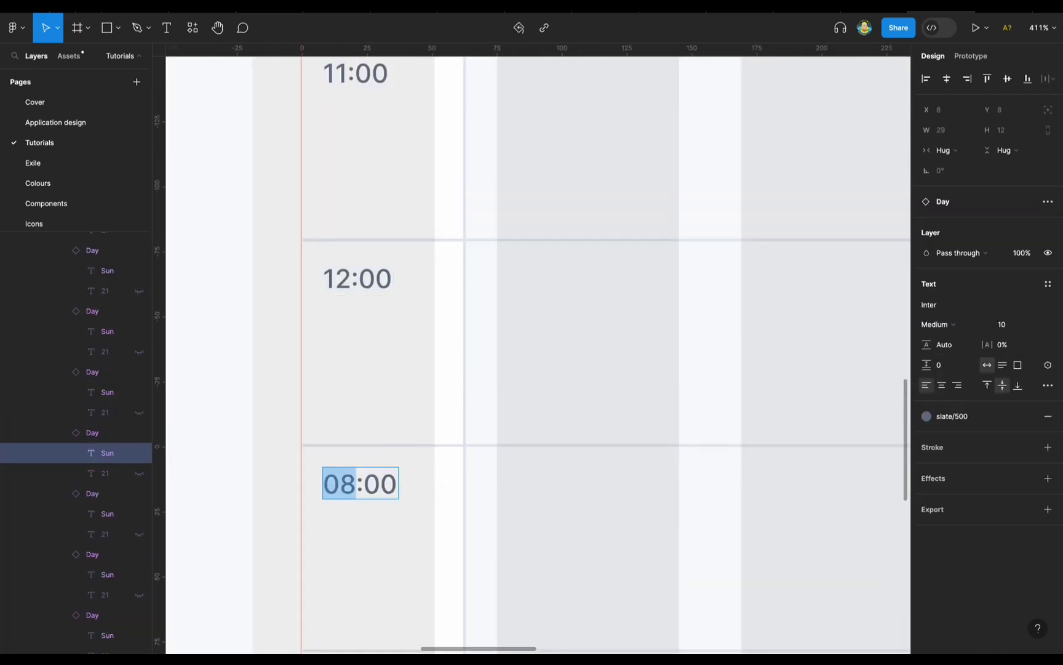
{"action": "type", "text": "01"}
{"action": "scroll", "coordinate": [609, 354], "scroll_direction": "down", "scroll_amount": 4}
{"action": "double_click", "coordinate": [327, 418]}
{"action": "type", "text": "02"}
{"action": "scroll", "coordinate": [610, 354], "scroll_direction": "down", "scroll_amount": 3}
{"action": "double_click", "coordinate": [320, 418]}
{"action": "type", "text": "03"}
{"action": "double_click", "coordinate": [326, 376]}
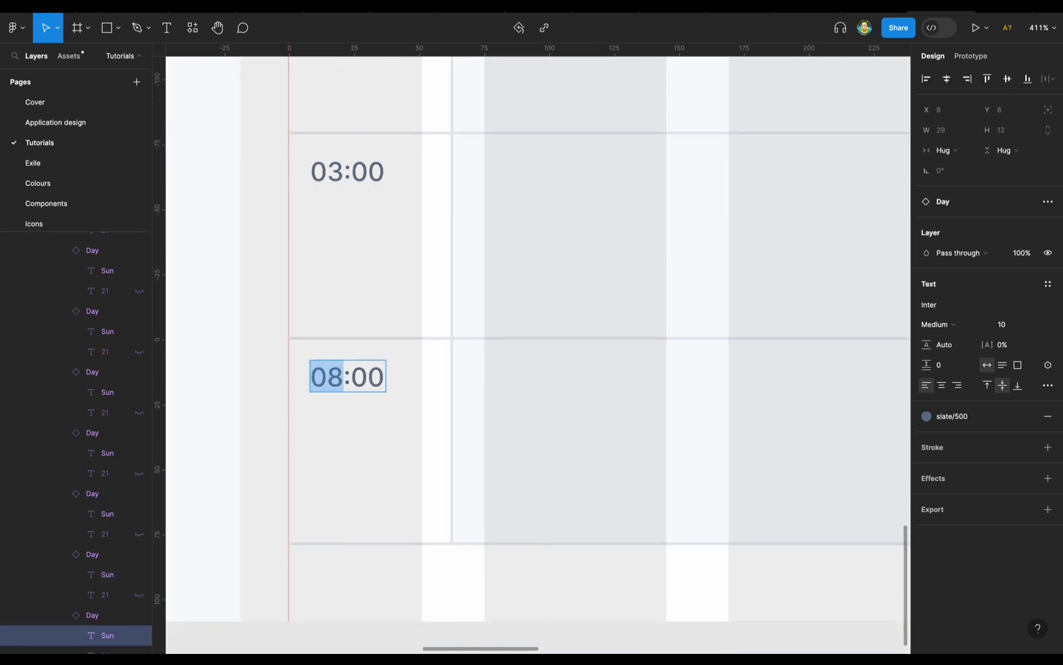
{"action": "type", "text": "04"}
{"action": "scroll", "coordinate": [347, 376], "scroll_direction": "down", "scroll_amount": 5}
{"action": "key", "text": "Escape"}
Step: Narrow the three day columns so the calendar grid is 1084 wide, and hide the layout grids
{"action": "scroll", "coordinate": [539, 354], "scroll_direction": "up", "scroll_amount": 5}
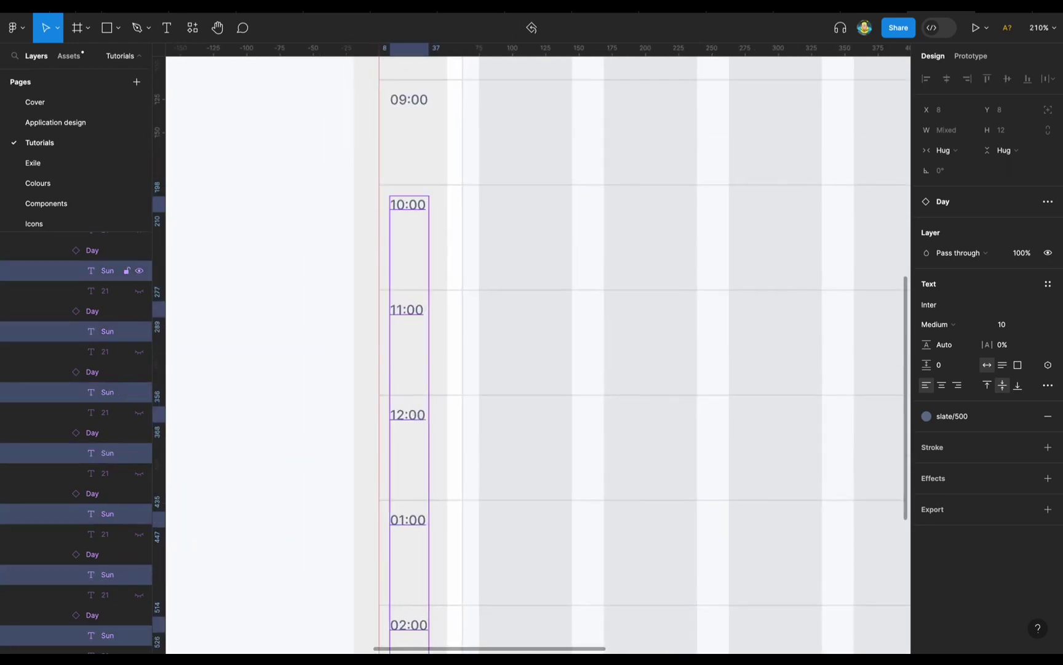
{"action": "scroll", "coordinate": [539, 354], "scroll_direction": "up", "scroll_amount": 3}
{"action": "scroll", "coordinate": [539, 353], "scroll_direction": "down", "scroll_amount": 10}
{"action": "key", "text": "Escape"}
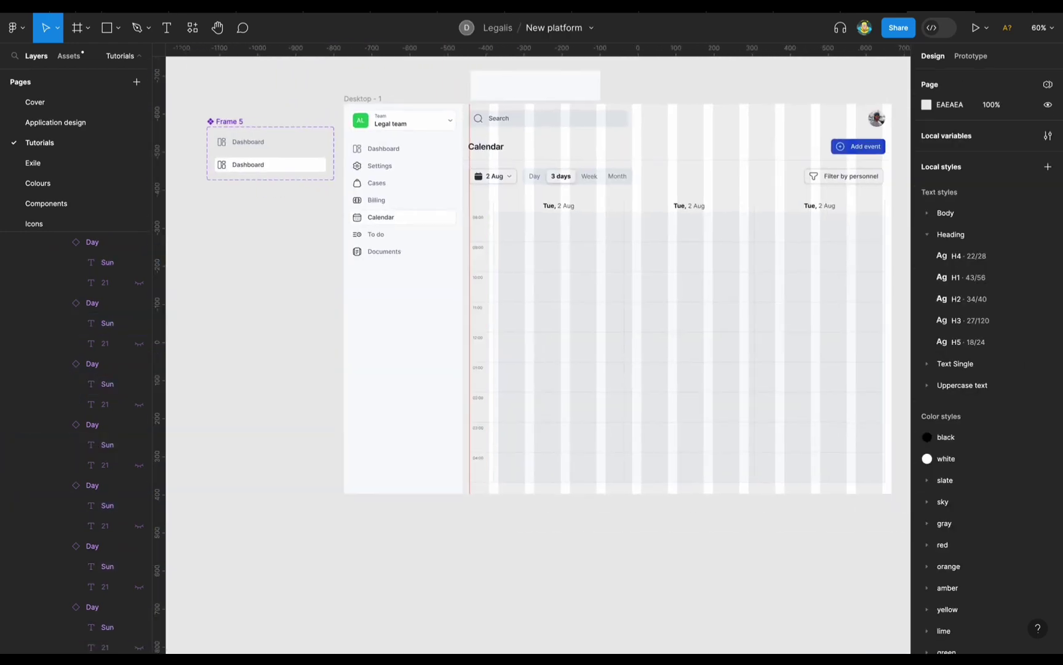
{"action": "left_click", "coordinate": [530, 338]}
{"action": "scroll", "coordinate": [614, 169], "scroll_direction": "up", "scroll_amount": 4}
{"action": "key", "text": "Return"}
{"action": "scroll", "coordinate": [539, 354], "scroll_direction": "down", "scroll_amount": 4}
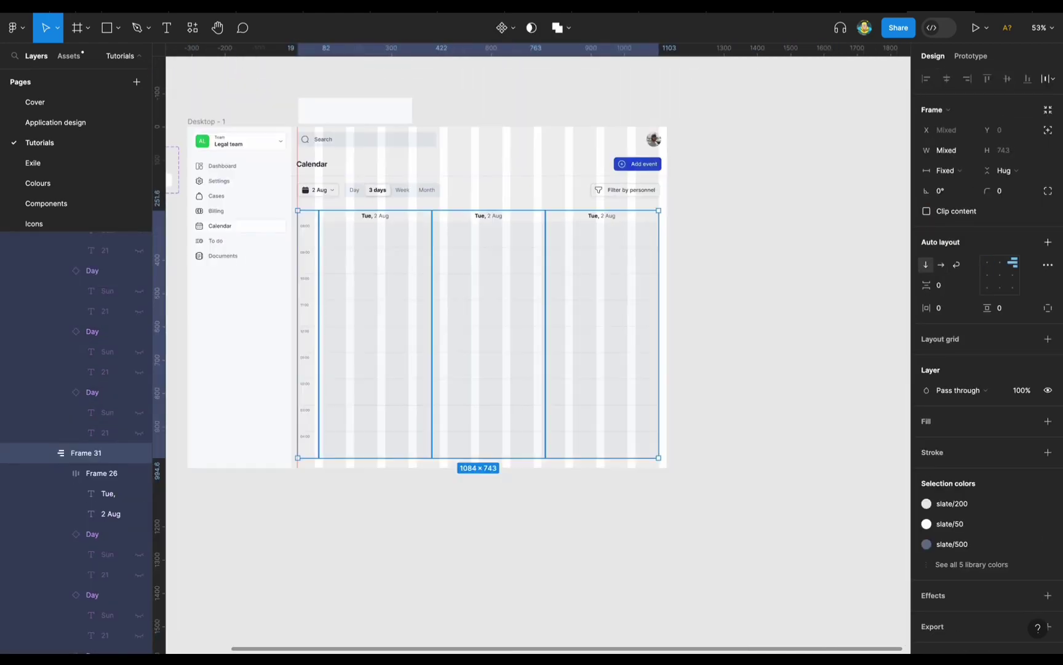
{"action": "key", "text": "Escape"}
{"action": "key", "text": "Escape"}
{"action": "key", "text": "shift+g"}
Step: Set the fill of the Day / 3 days / Week / Month switcher to slate/50
{"action": "scroll", "coordinate": [384, 239], "scroll_direction": "up", "scroll_amount": 5}
{"action": "left_click", "coordinate": [468, 202]}
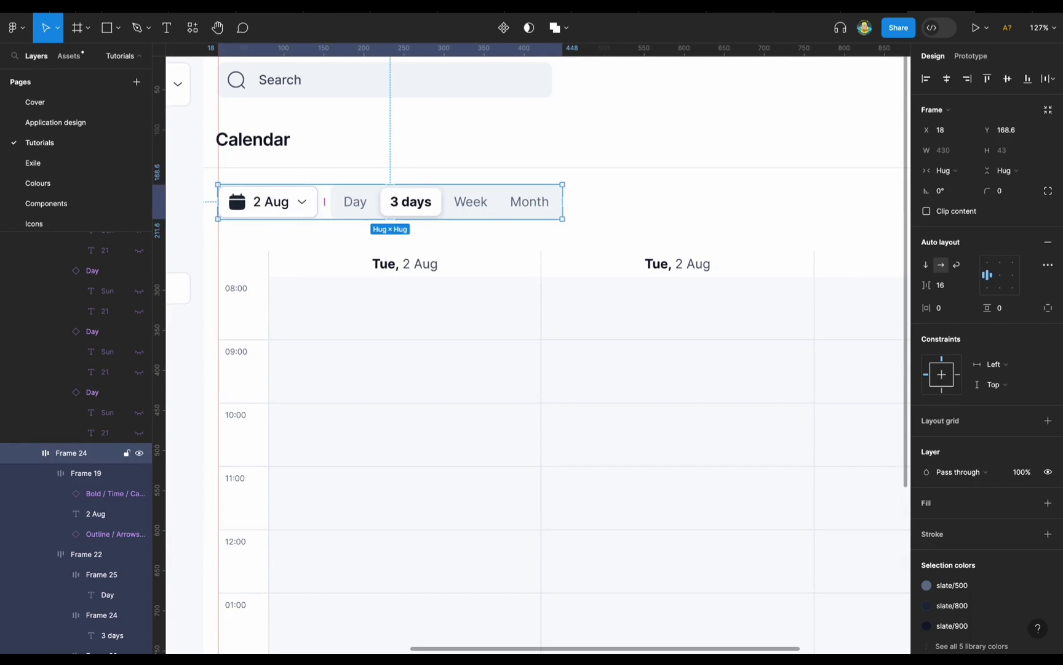
{"action": "double_click", "coordinate": [467, 202]}
{"action": "left_click", "coordinate": [926, 421]}
{"action": "left_click", "coordinate": [828, 537]}
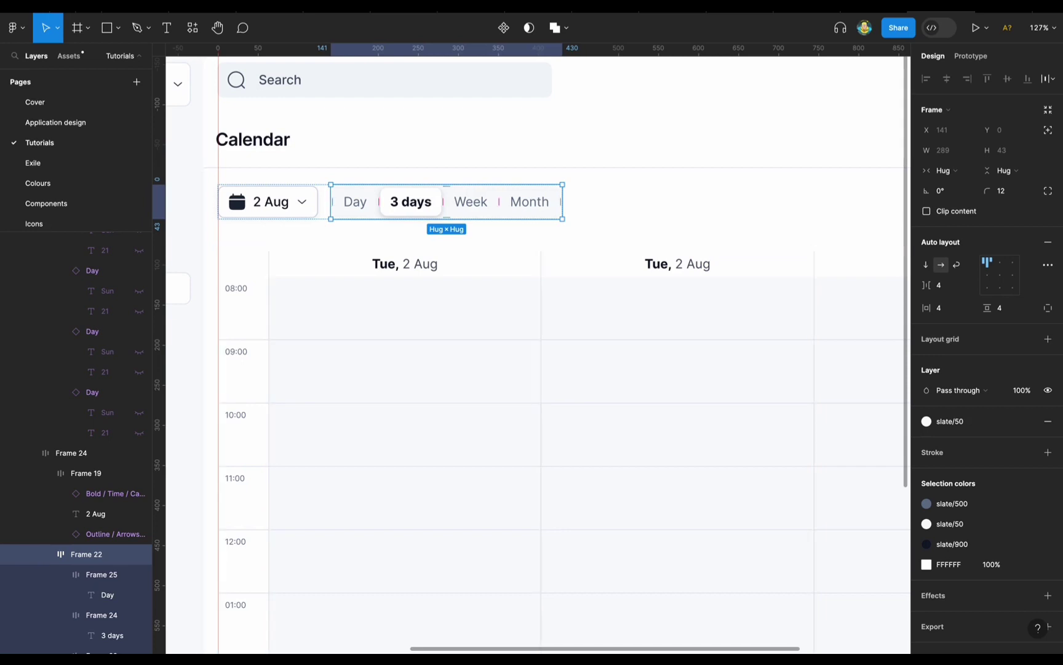
Step: Lighten the search field's fill to match the view switcher
{"action": "scroll", "coordinate": [538, 344], "scroll_direction": "down", "scroll_amount": 5}
{"action": "scroll", "coordinate": [538, 344], "scroll_direction": "up", "scroll_amount": 4}
{"action": "left_click", "coordinate": [431, 135]}
{"action": "left_click", "coordinate": [1027, 533]}
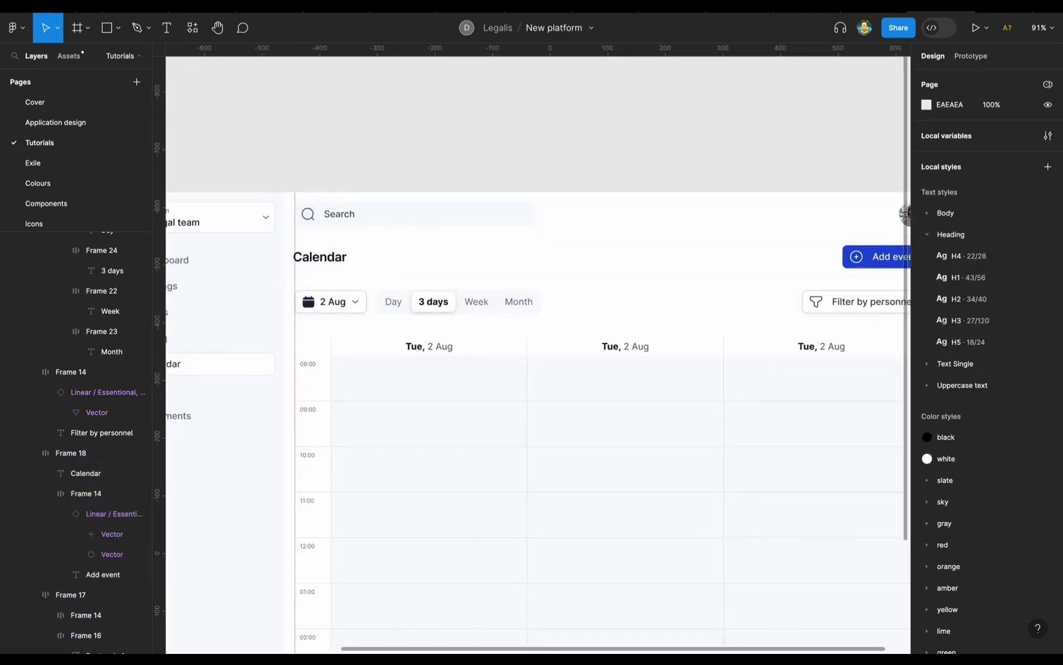
Step: Hide the canvas rulers and leave the layout grids hidden
{"action": "key", "text": "ctrl+g"}
{"action": "key", "text": "ctrl+g"}
{"action": "key", "text": "shift+r"}
{"action": "scroll", "coordinate": [538, 345], "scroll_direction": "down", "scroll_amount": 5}
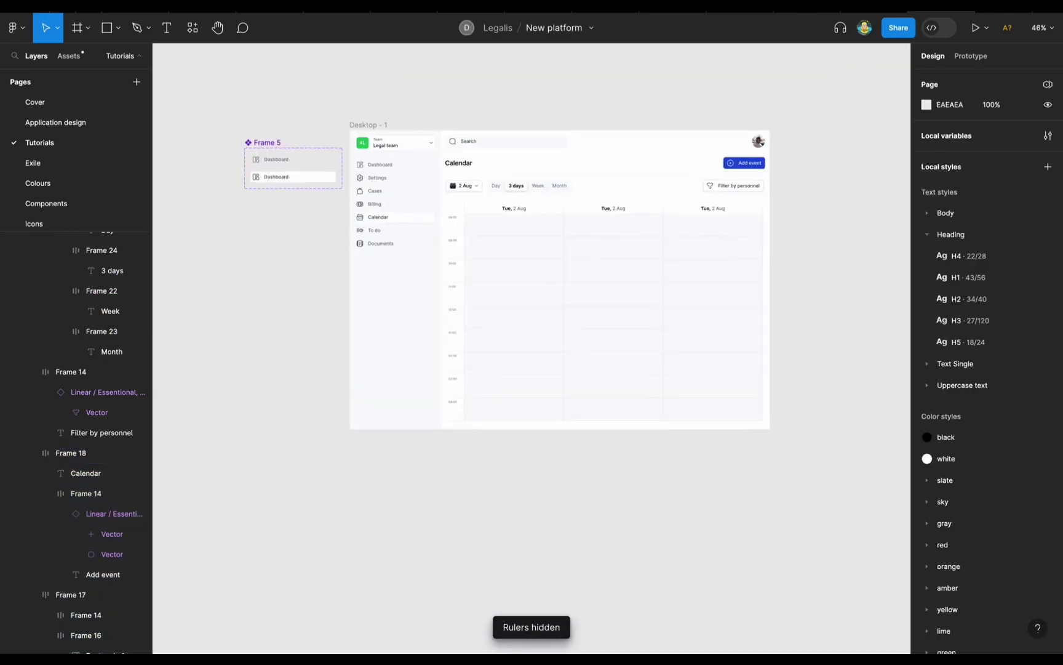
Step: Change the second day heading to "Wed, 3 Aug" and the weekday of the third heading to "Thur,"
{"action": "scroll", "coordinate": [538, 344], "scroll_direction": "up", "scroll_amount": 1}
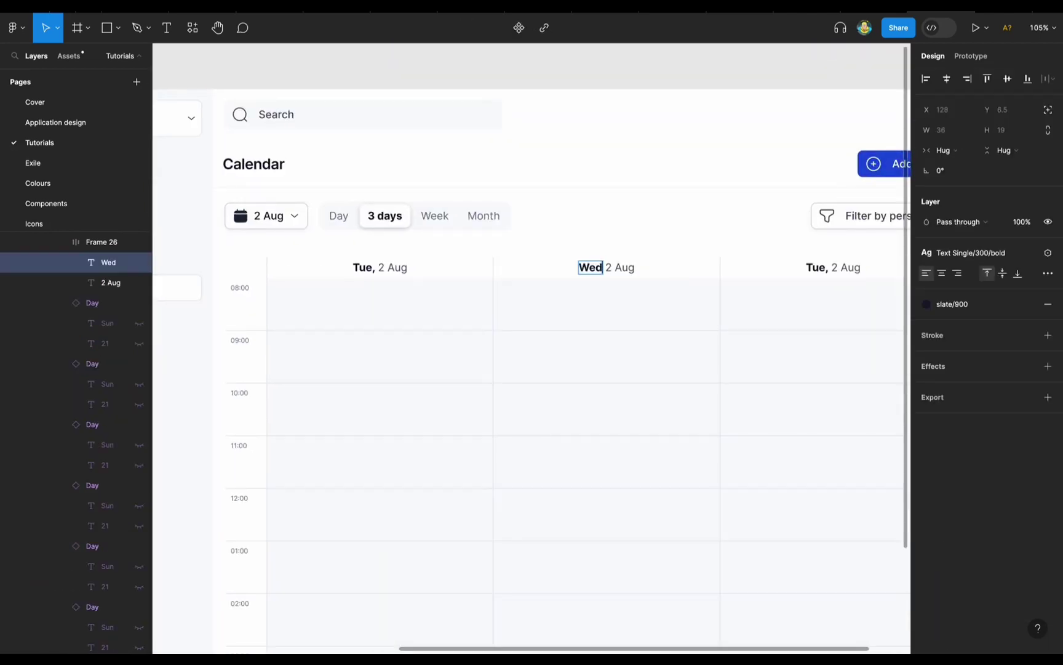
{"action": "left_click", "coordinate": [620, 267]}
{"action": "left_click", "coordinate": [590, 267]}
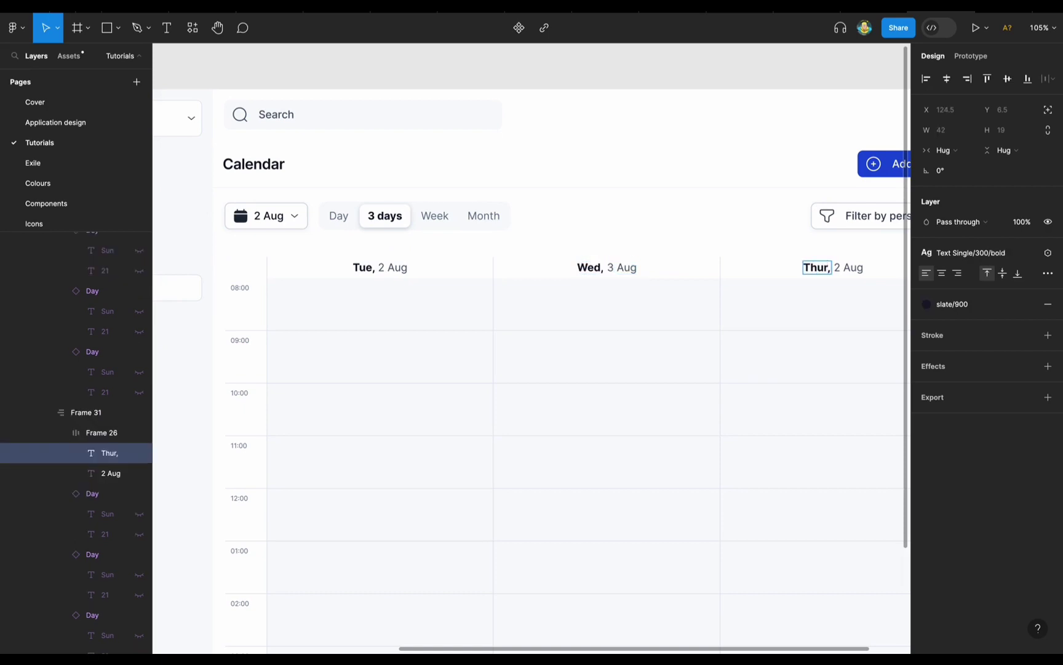
{"action": "key", "text": "shift+1"}
{"action": "key", "text": "Escape"}
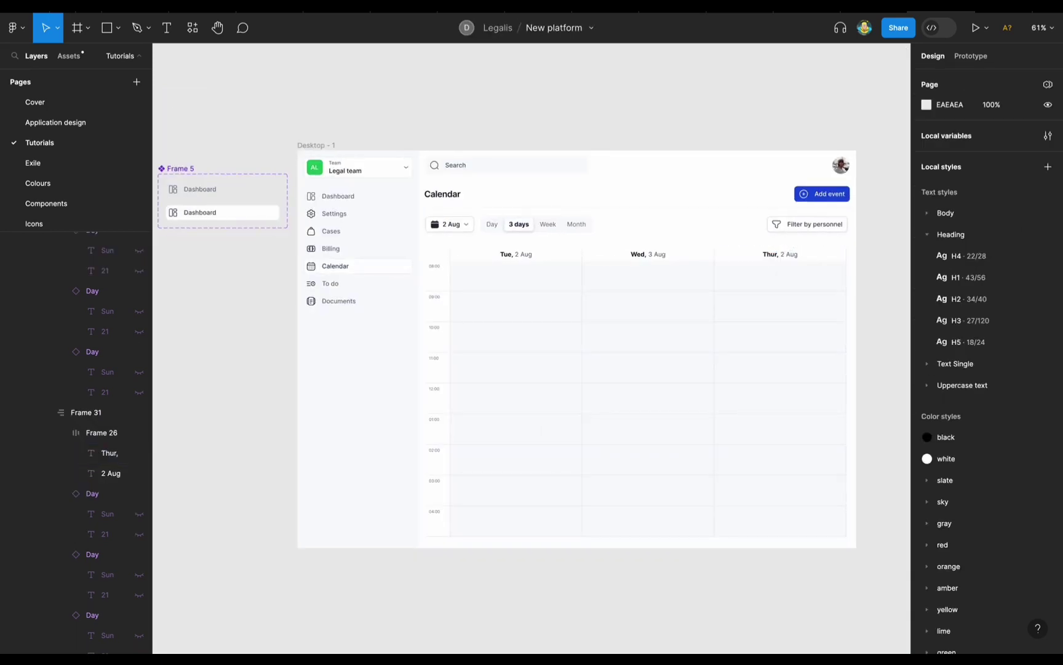
{"action": "left_click", "coordinate": [71, 282]}
{"action": "left_click", "coordinate": [648, 335]}
{"action": "key", "text": "Escape"}
Step: Add an event title above the page for a client meeting "on case evaluation", styled Text Single/300/medium with a slate/900 fill
{"action": "scroll", "coordinate": [530, 345], "scroll_direction": "right", "scroll_amount": 3}
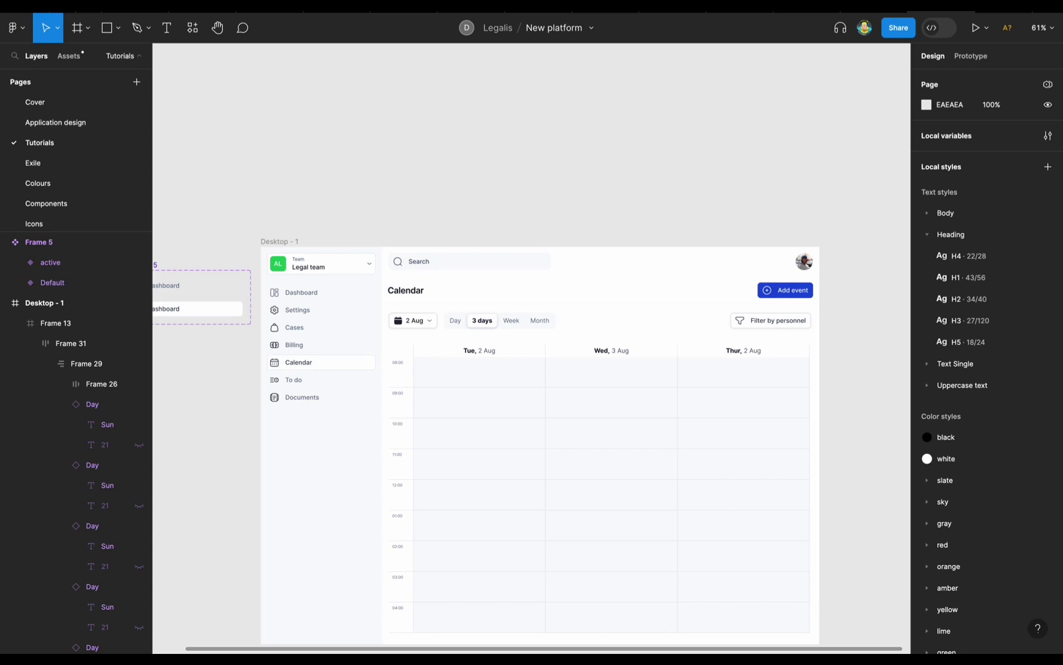
{"action": "key", "text": "t"}
{"action": "left_click", "coordinate": [551, 215]}
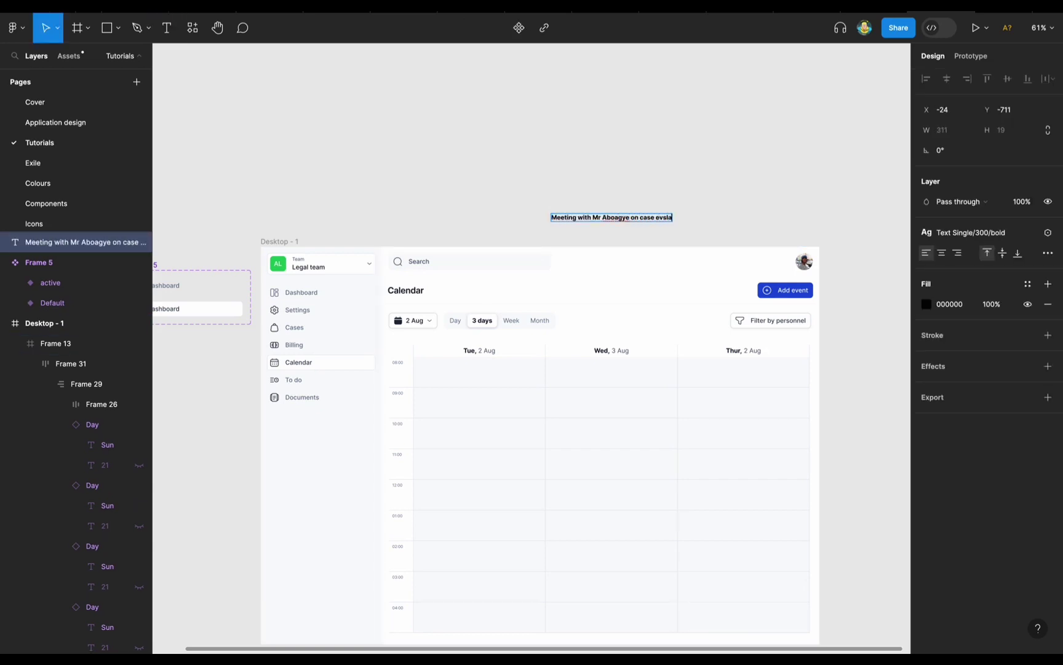
{"action": "left_click", "coordinate": [1028, 284]}
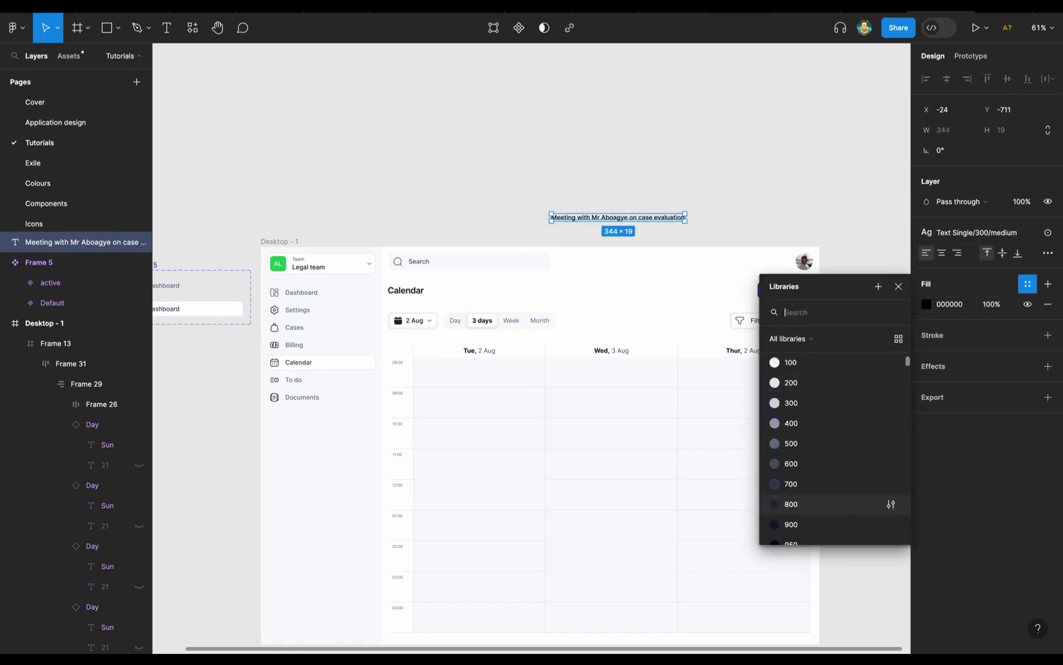
{"action": "scroll", "coordinate": [831, 449], "scroll_direction": "down", "scroll_amount": 1}
{"action": "left_click", "coordinate": [819, 504]}
Step: Draw a circle about 14 wide in front of the event title and fill it with green/700
{"action": "left_click_drag", "start_coordinate": [618, 217], "coordinate": [608, 180]}
{"action": "scroll", "coordinate": [590, 142], "scroll_direction": "up", "scroll_amount": 3}
{"action": "key", "text": "Escape"}
{"action": "key", "text": "o"}
{"action": "left_click_drag", "start_coordinate": [468, 207], "coordinate": [477, 217]}
{"action": "left_click", "coordinate": [927, 253]}
{"action": "left_click", "coordinate": [819, 255]}
{"action": "type", "text": "green"}
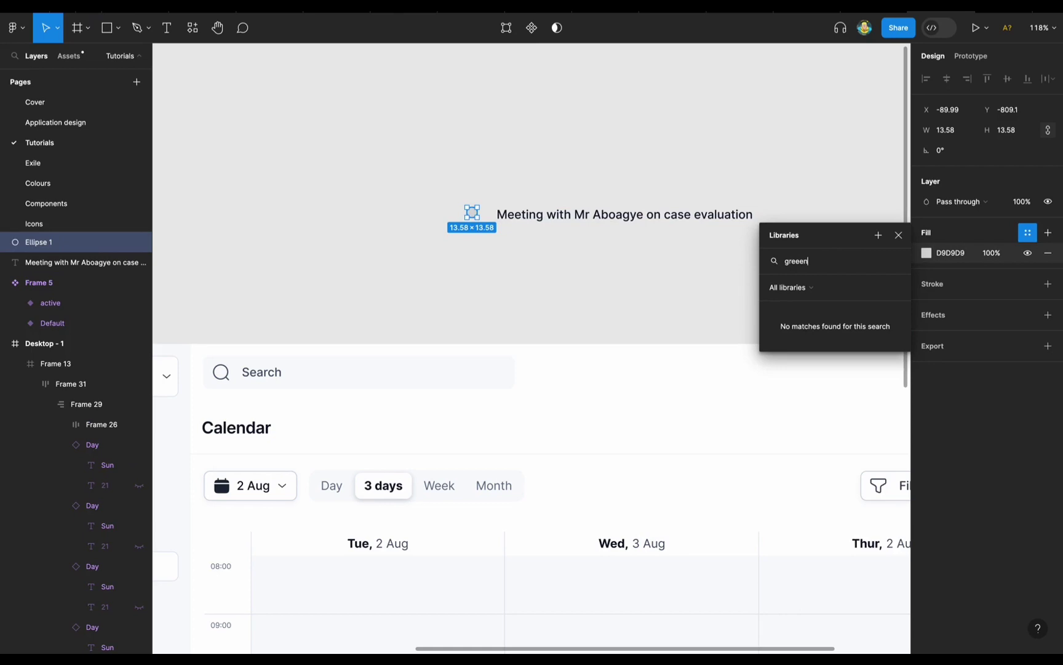
{"action": "left_click", "coordinate": [800, 449]}
Step: Combine the green circle and the event title in a horizontal auto layout with a gap of 14
{"action": "left_click", "coordinate": [615, 214], "text": "shift"}
{"action": "key", "text": "shift+a"}
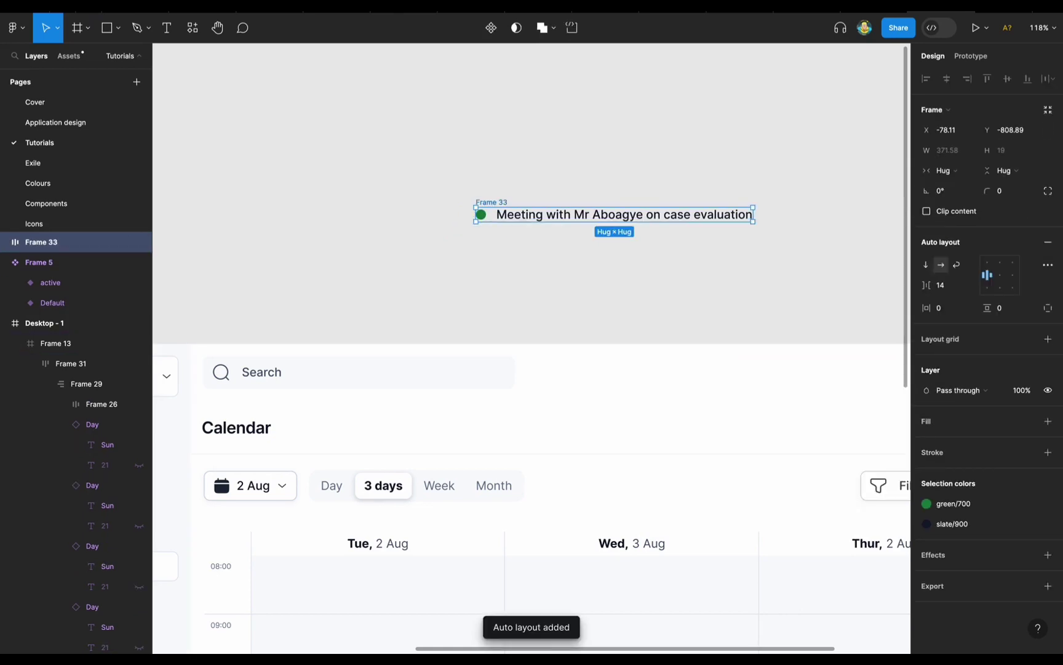
{"action": "key", "text": "Escape"}
Step: Search the asset library for a "more" icon
{"action": "key", "text": "alt+2"}
{"action": "type", "text": "more"}
{"action": "scroll", "coordinate": [80, 387], "scroll_direction": "up", "scroll_amount": 1}
{"action": "scroll", "coordinate": [80, 387], "scroll_direction": "down", "scroll_amount": 10}
{"action": "key", "text": "alt+1"}
{"action": "scroll", "coordinate": [74, 160], "scroll_direction": "down", "scroll_amount": 1}
Step: Copy the outline Menu Dots Circle icon from the Icons page to the end of the event row, and set the row's vertical padding to 10
{"action": "left_click", "coordinate": [33, 202]}
{"action": "scroll", "coordinate": [532, 344], "scroll_direction": "down", "scroll_amount": 5}
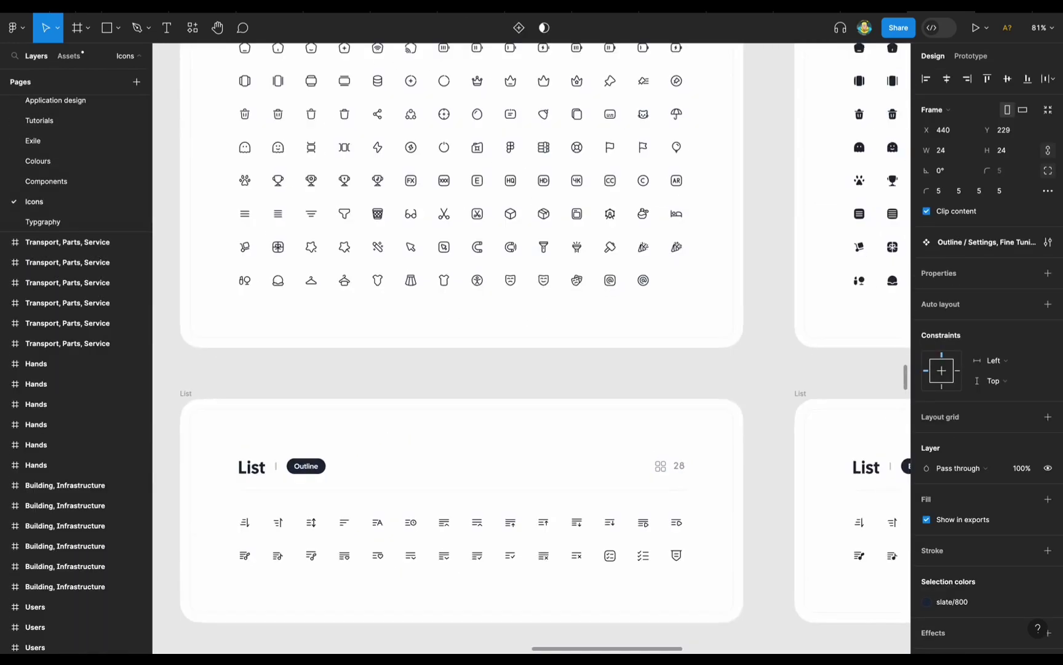
{"action": "scroll", "coordinate": [532, 345], "scroll_direction": "up", "scroll_amount": 2}
{"action": "scroll", "coordinate": [532, 344], "scroll_direction": "down", "scroll_amount": 10}
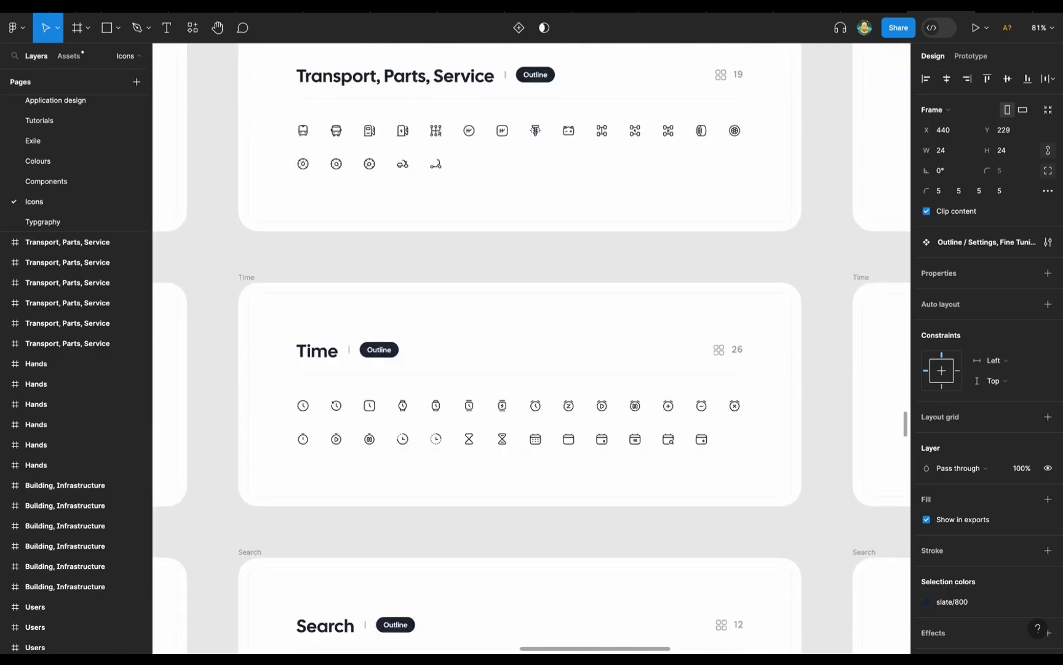
{"action": "scroll", "coordinate": [531, 344], "scroll_direction": "down", "scroll_amount": 15}
{"action": "scroll", "coordinate": [531, 344], "scroll_direction": "up", "scroll_amount": 15}
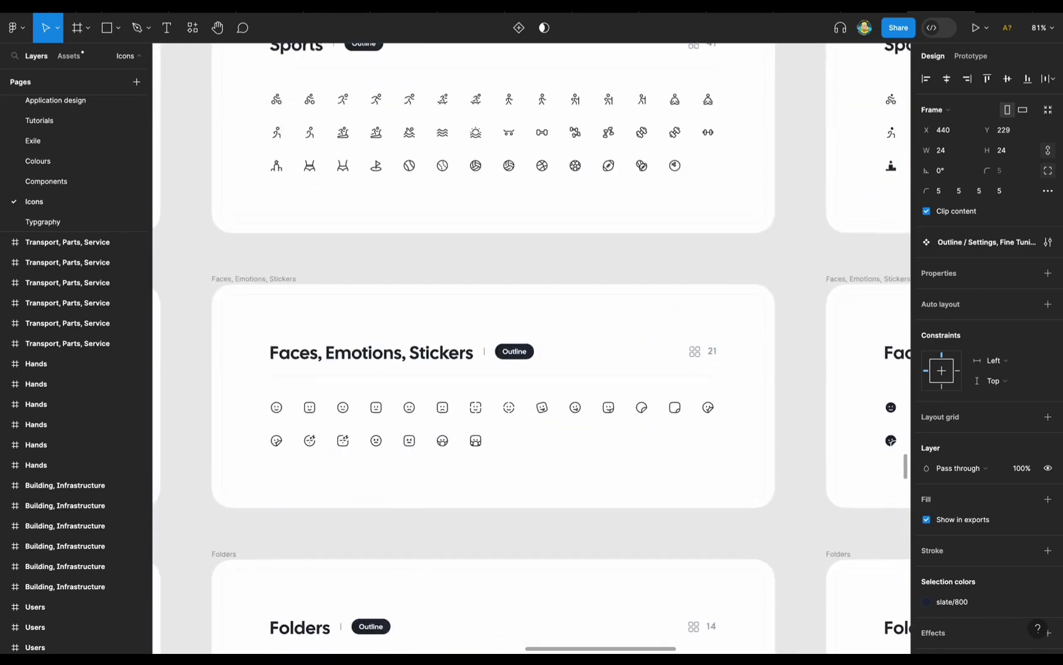
{"action": "scroll", "coordinate": [531, 345], "scroll_direction": "up", "scroll_amount": 8}
{"action": "left_click", "coordinate": [435, 294]}
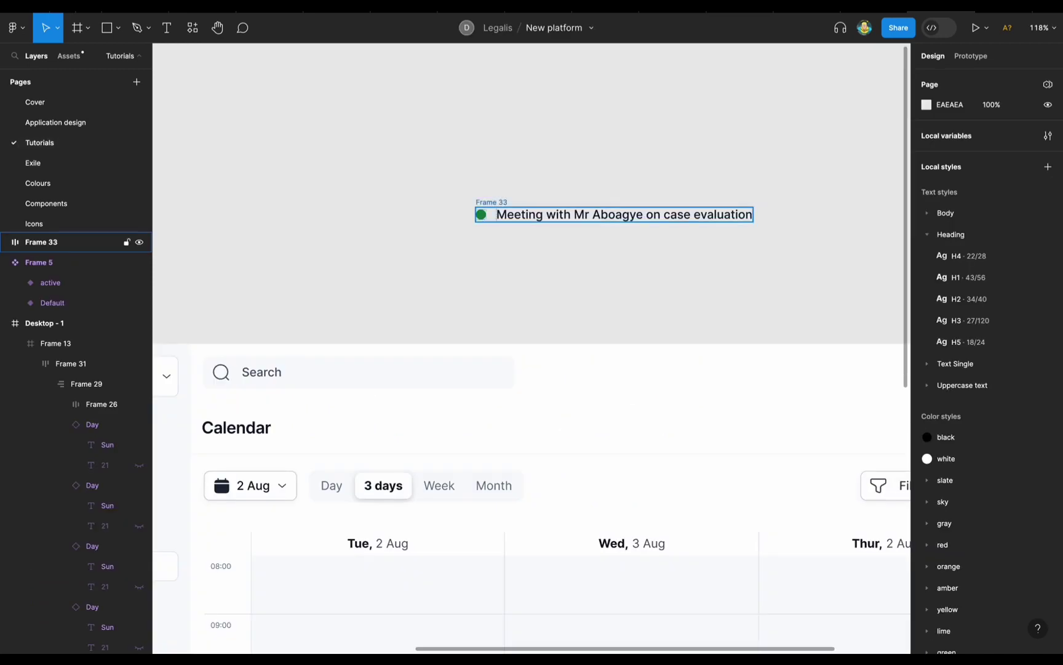
{"action": "key", "text": "ctrl+v"}
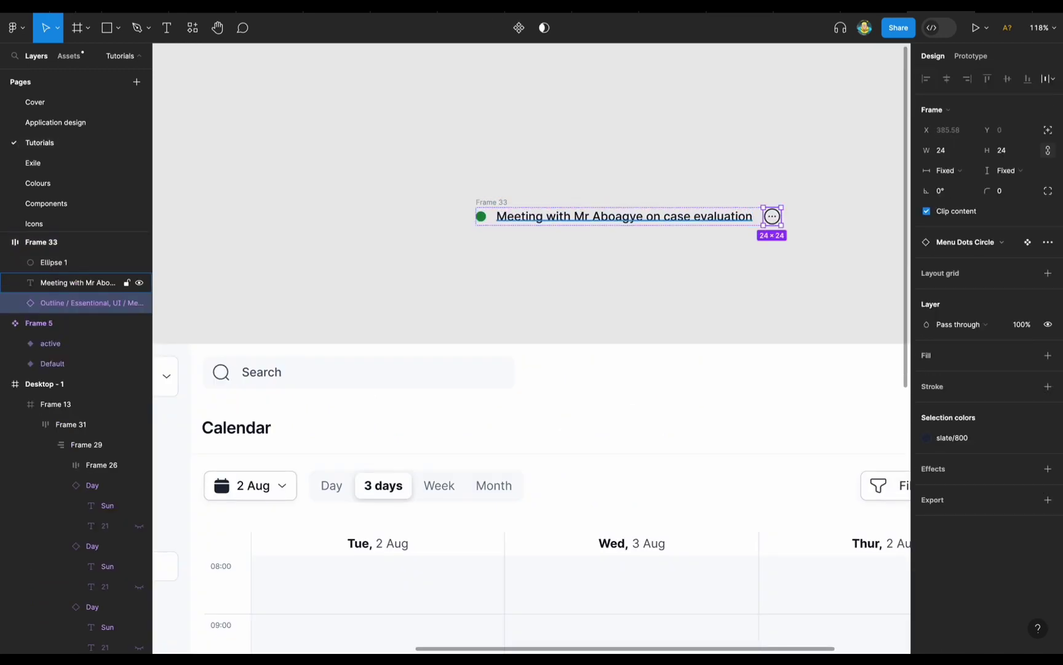
{"action": "key", "text": "Escape"}
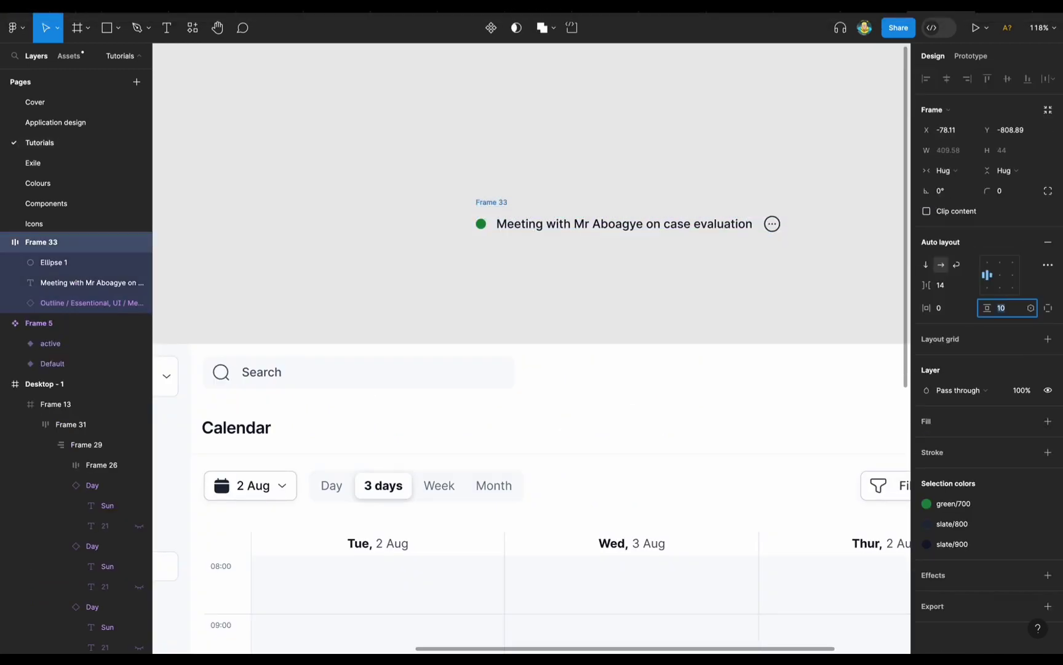